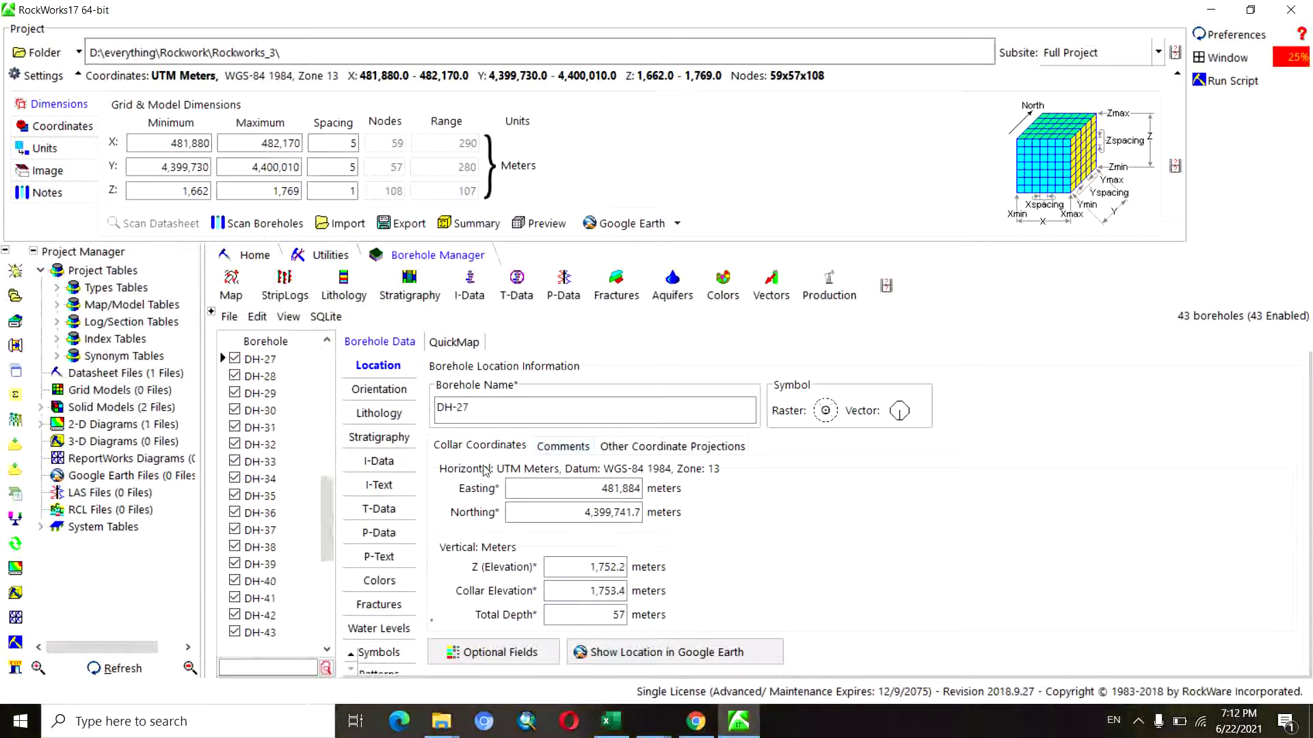
Add a Cu column to the P-Data types from borehole DH-27's point data.
click(395, 535)
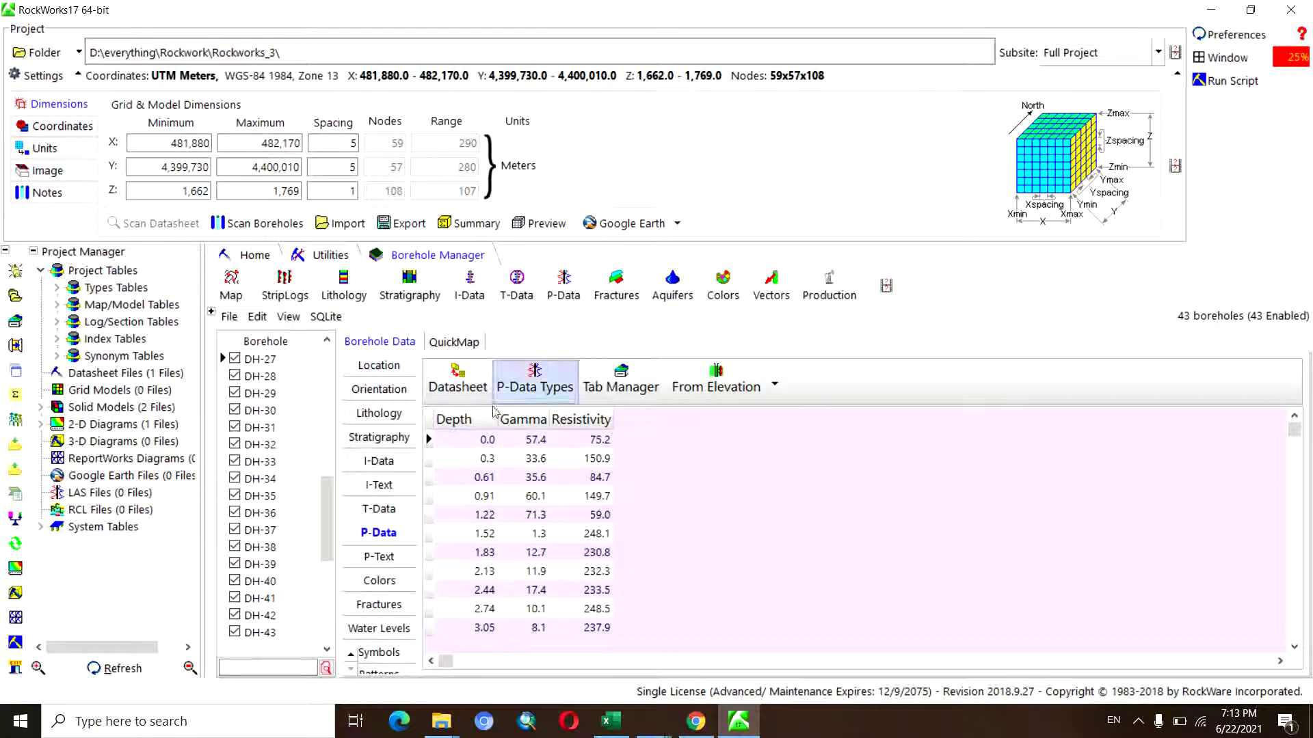
click(531, 394)
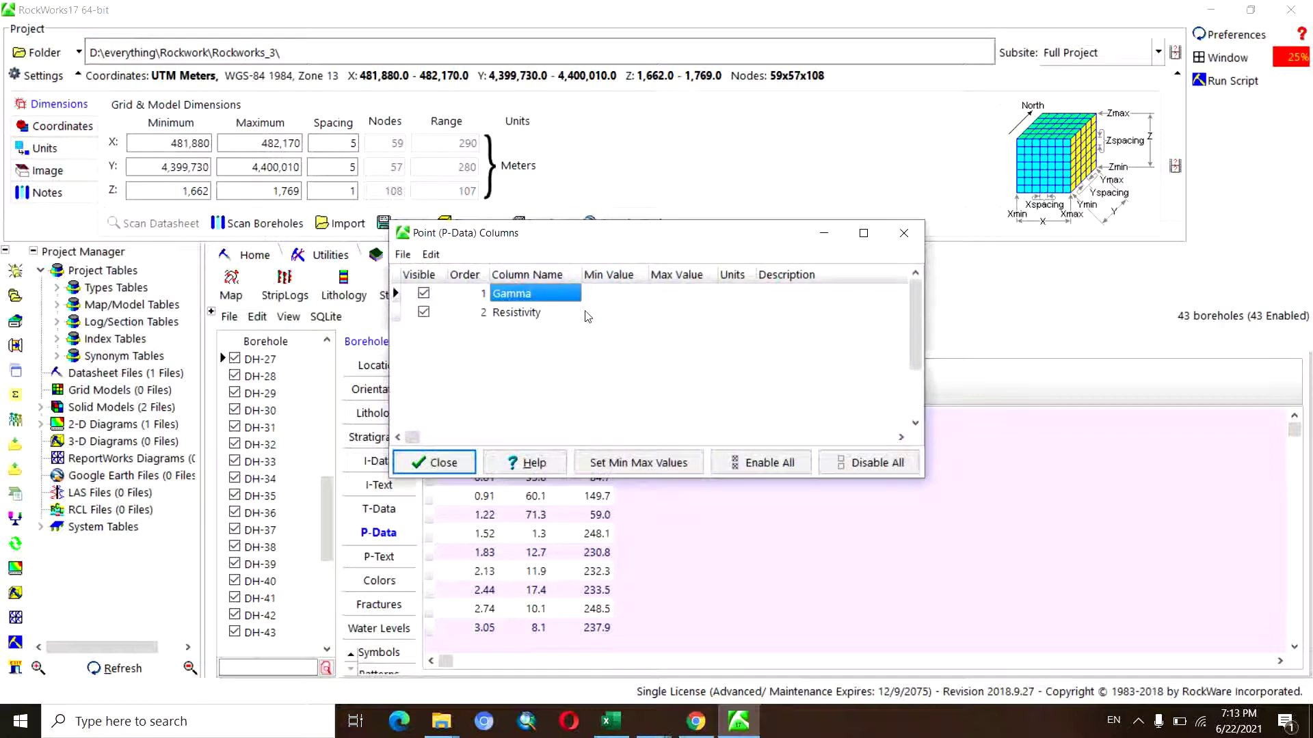
click(567, 317)
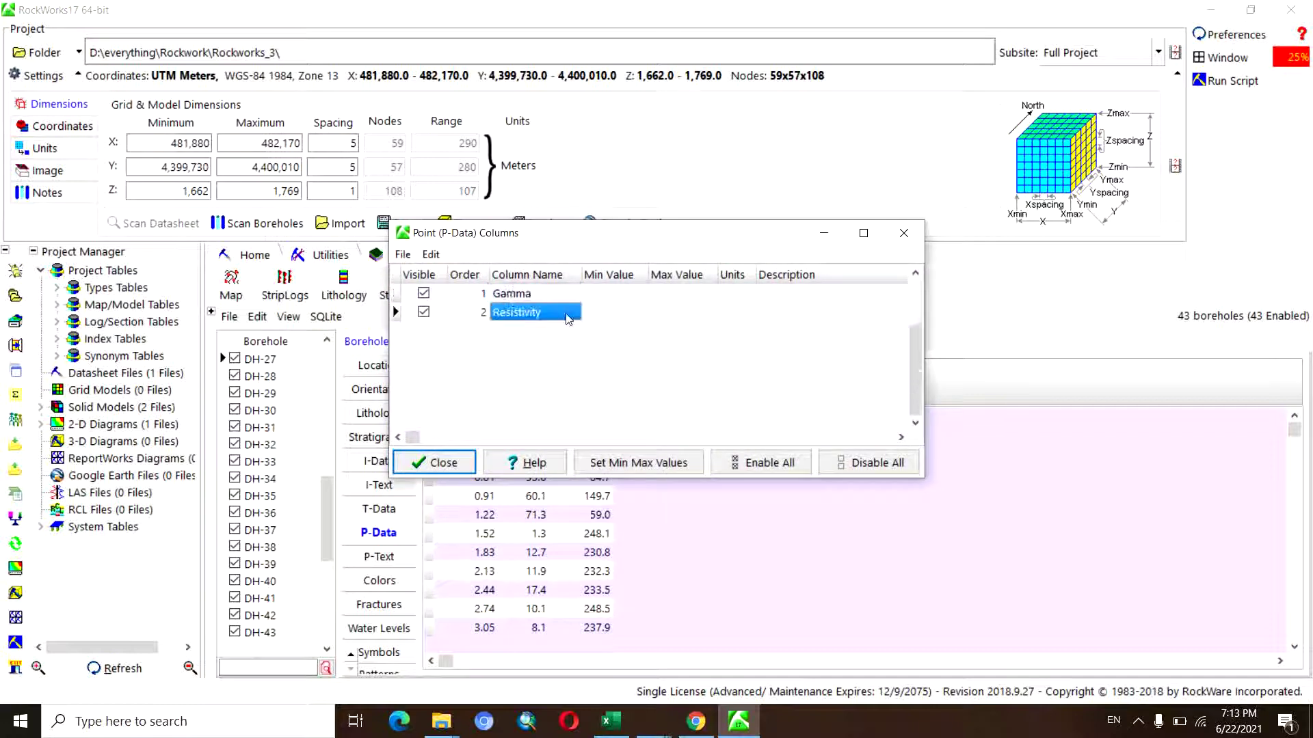
right_click(568, 317)
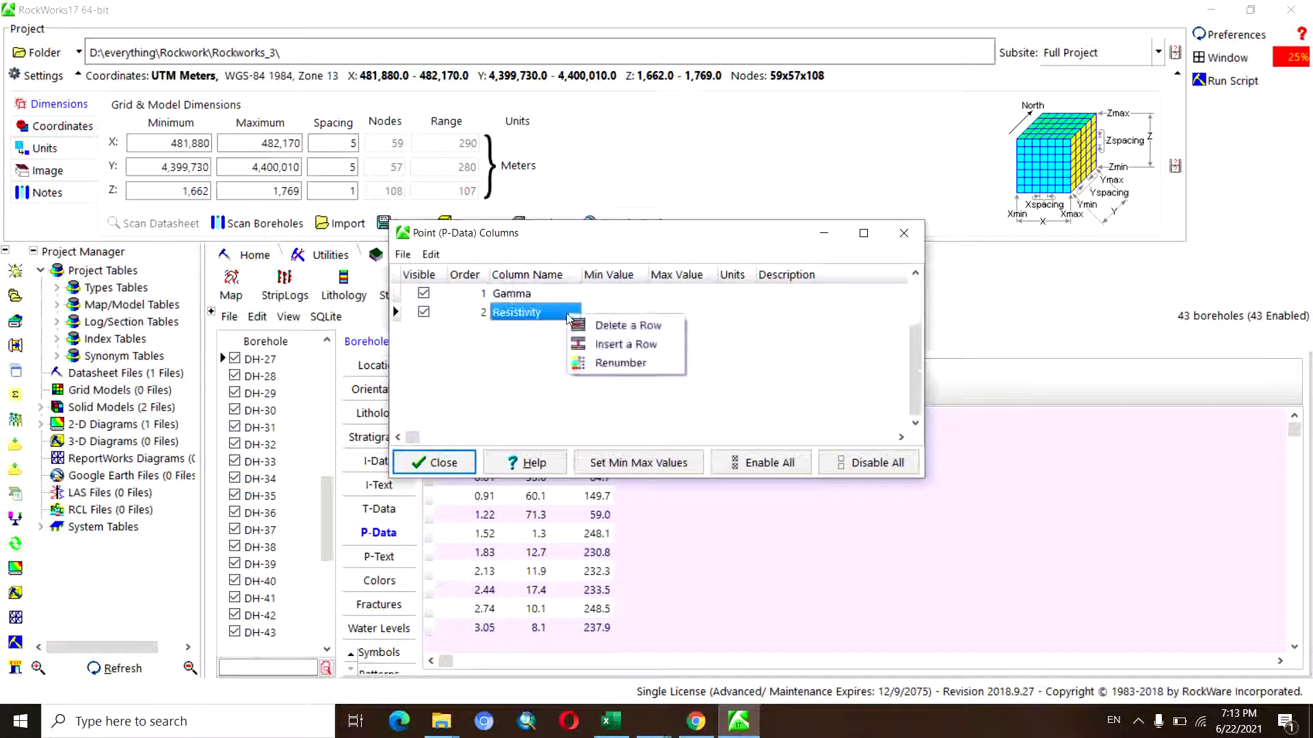
click(599, 345)
click(507, 318)
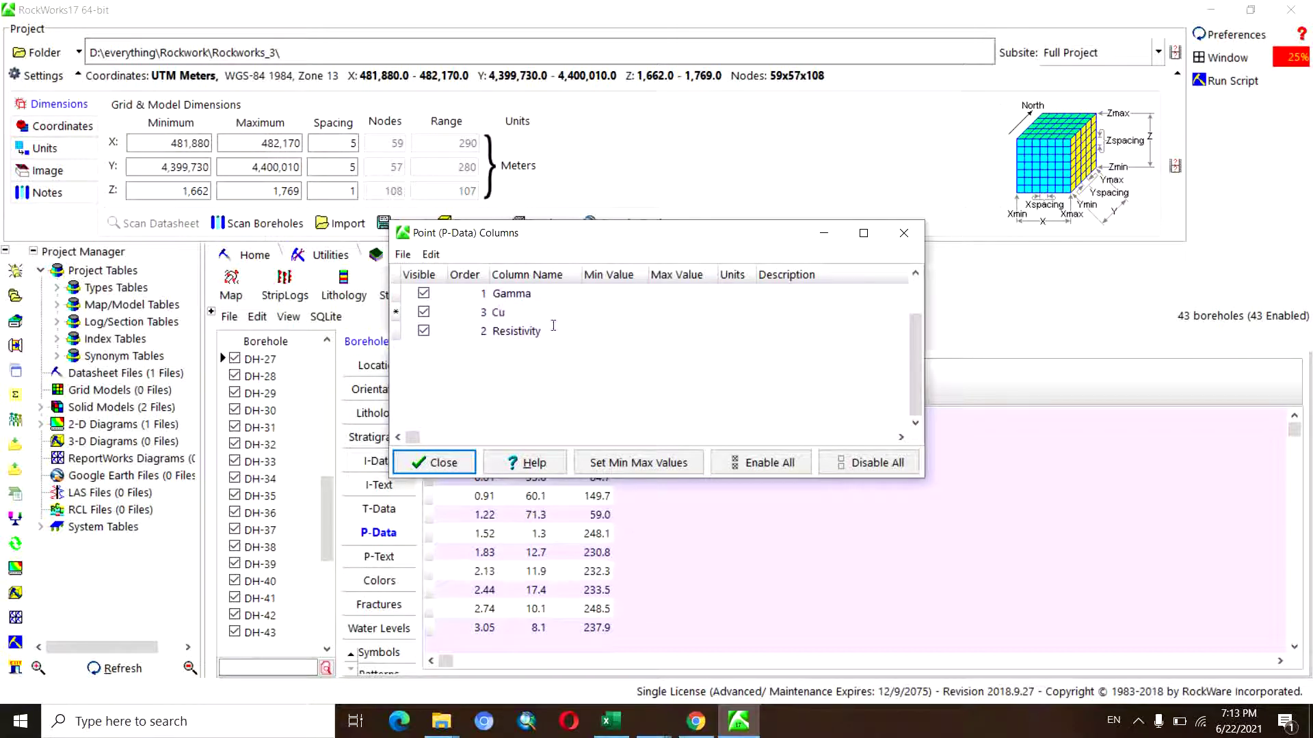
text(Cu)
key(Return)
click(444, 465)
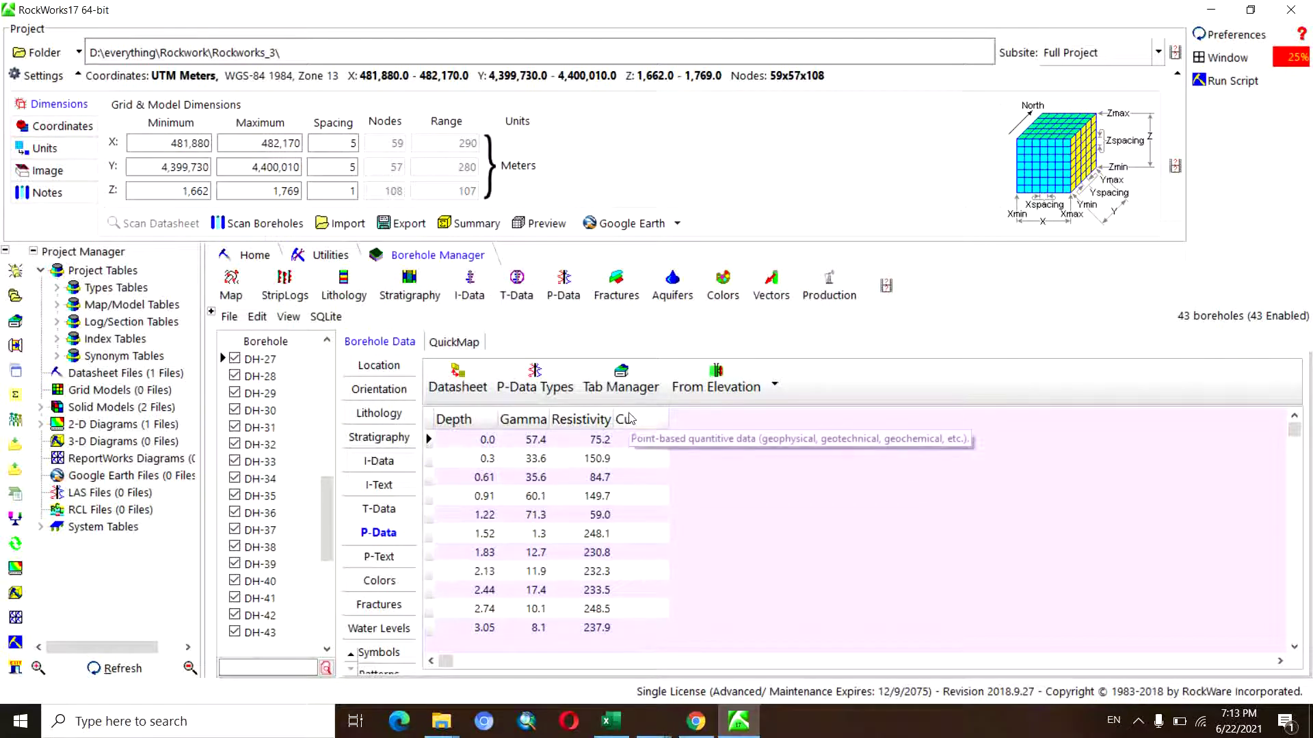
Delete the Cu column from the P-Data types.
click(541, 387)
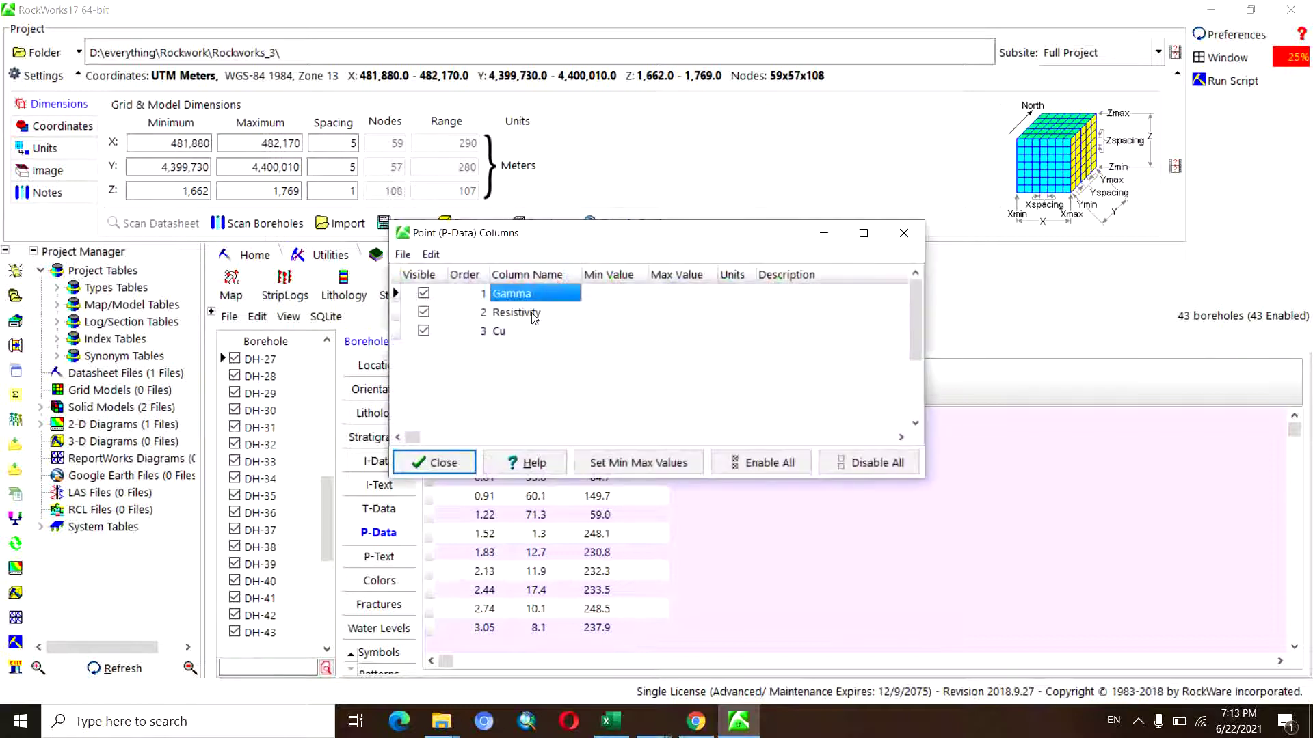
click(505, 335)
right_click(505, 334)
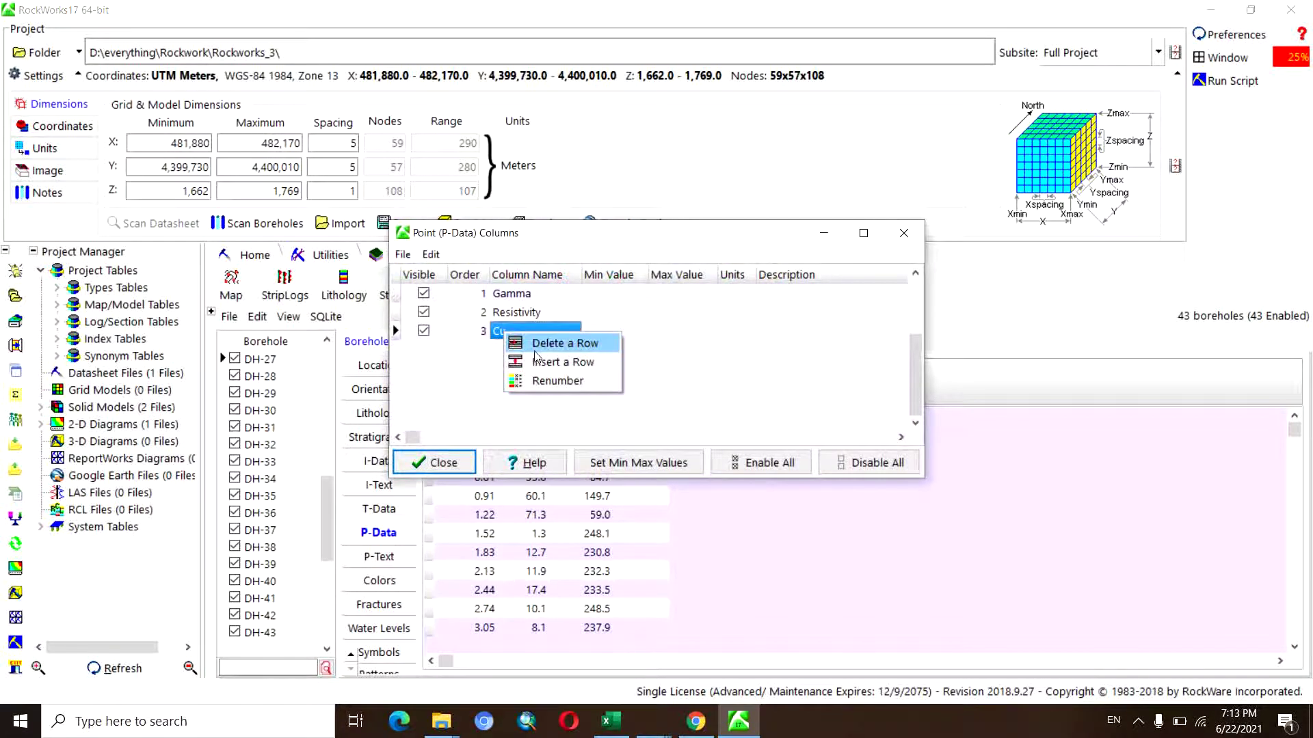
click(543, 344)
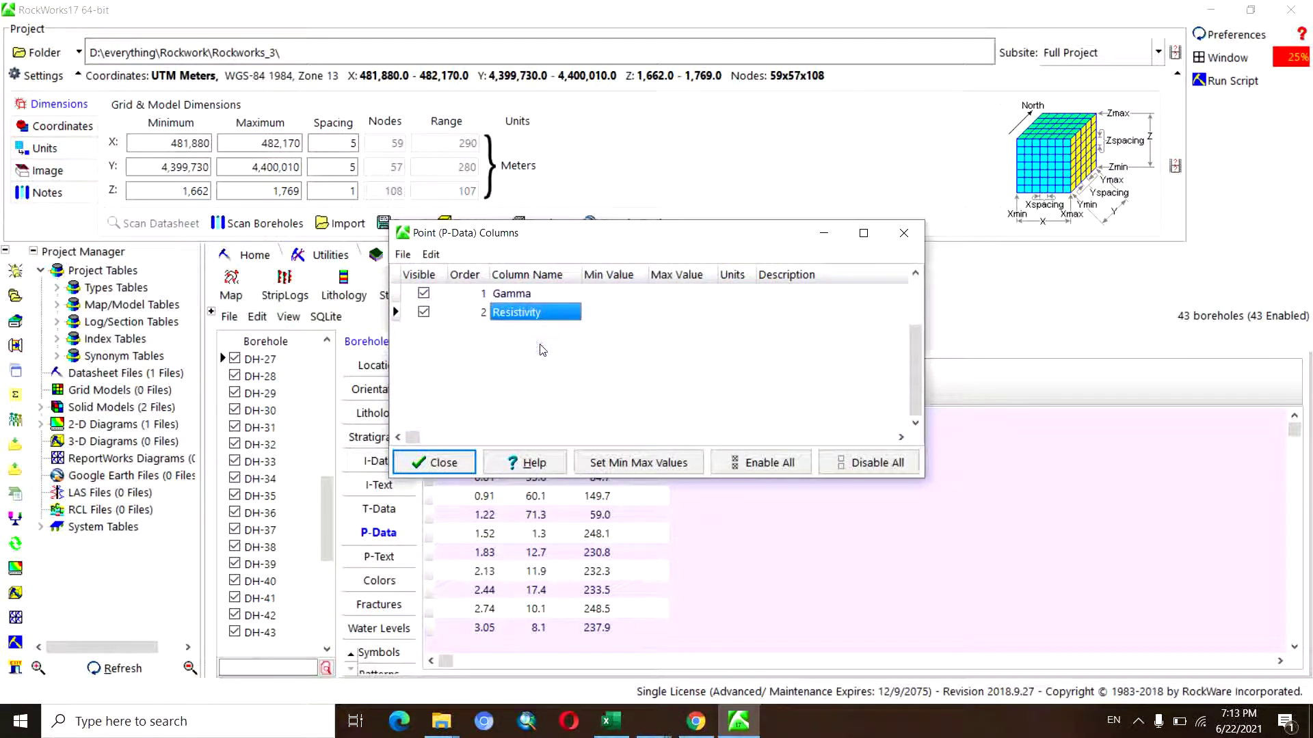
click(441, 463)
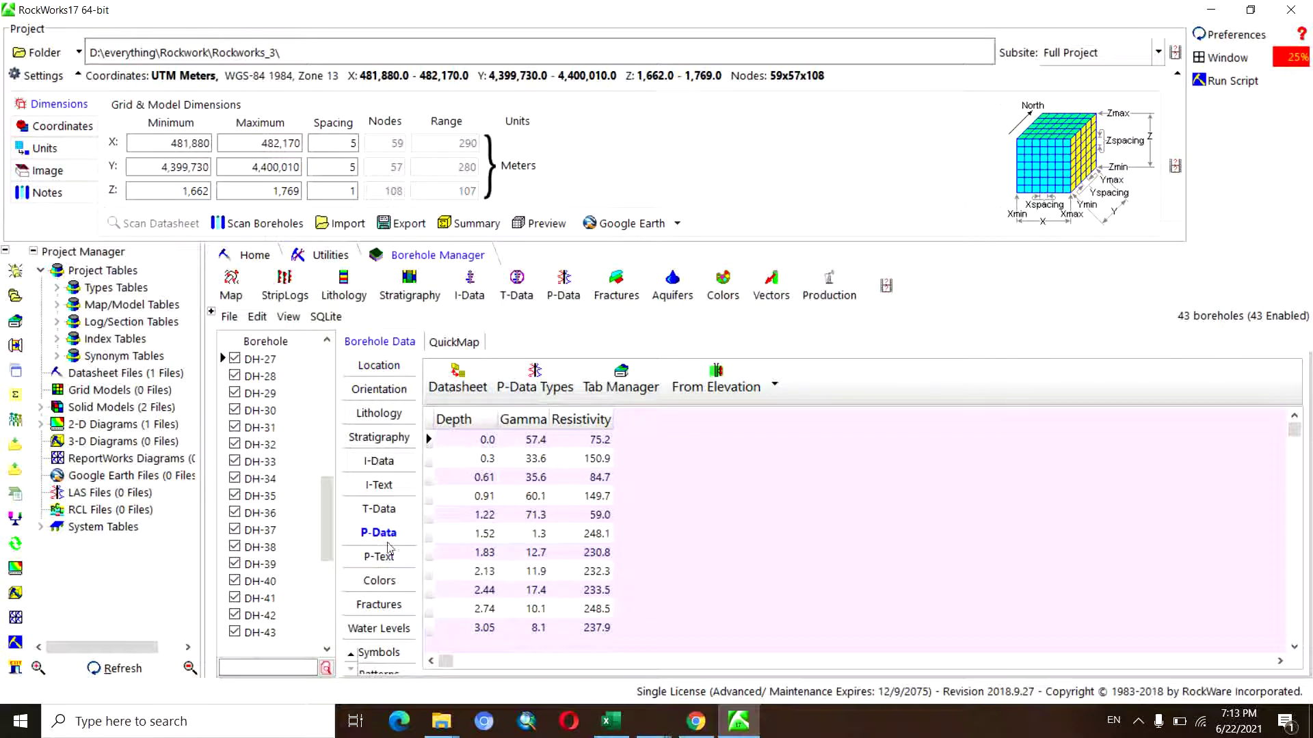
Start a multi-panel P-Data section that creates a new solid model from the Gamma track.
click(565, 298)
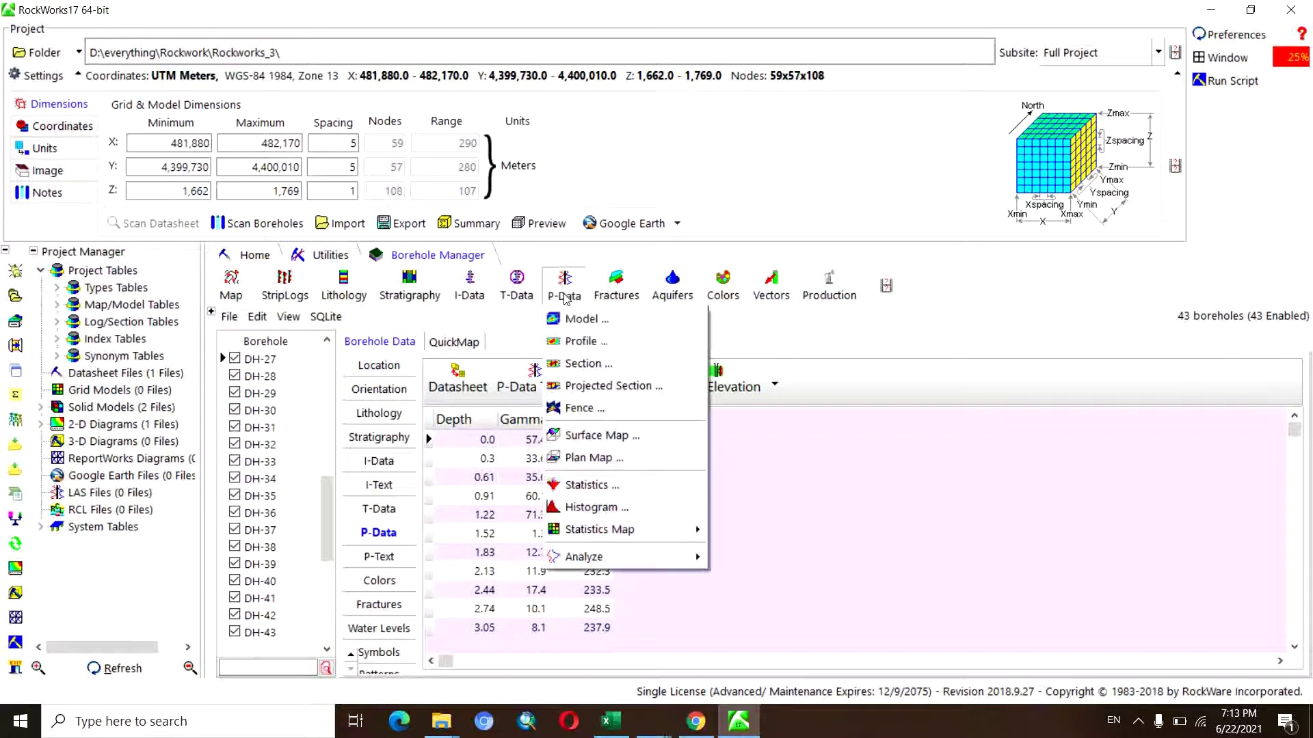
click(587, 368)
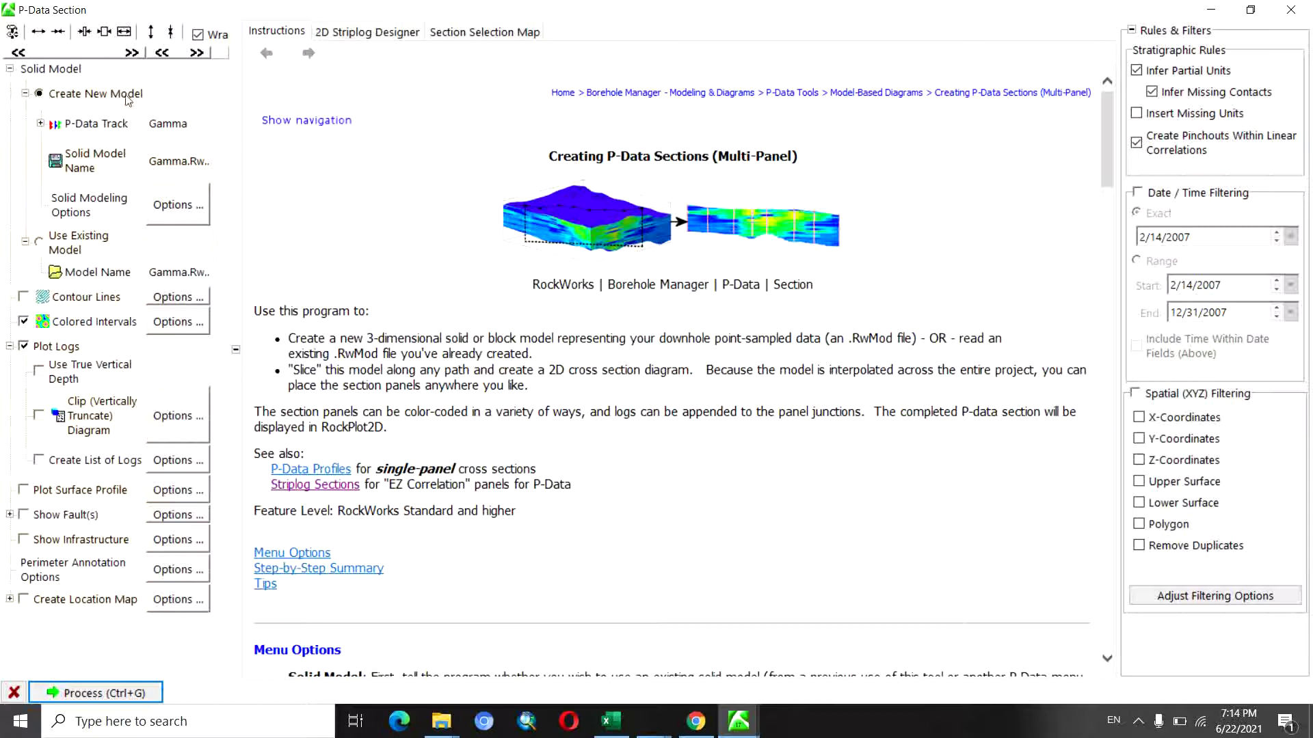
click(168, 123)
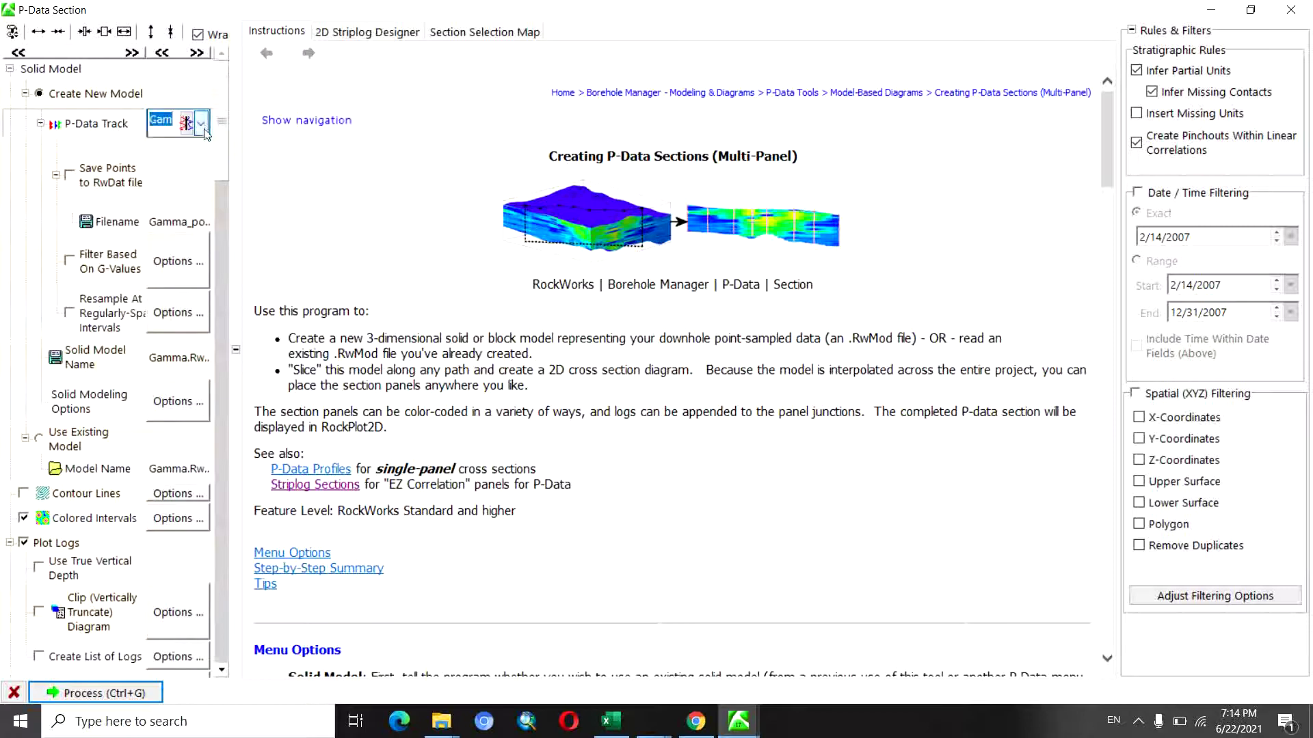
click(201, 126)
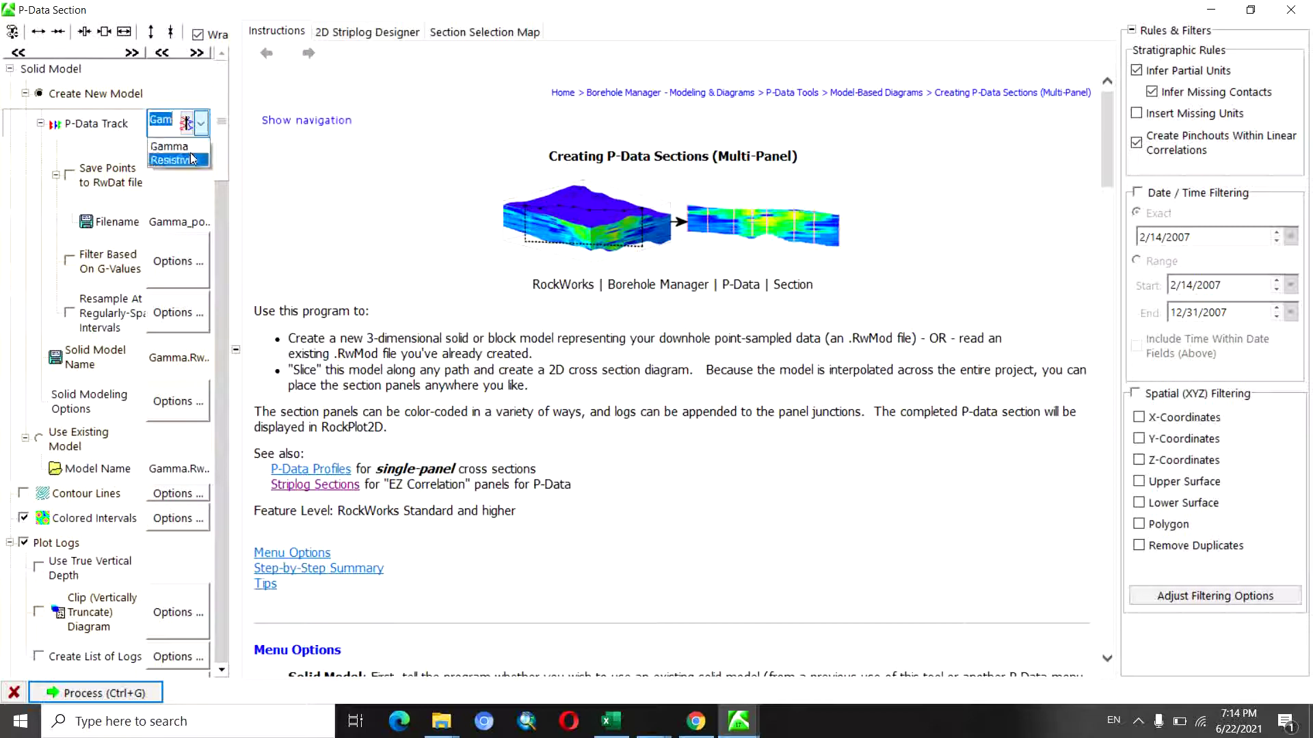
click(193, 149)
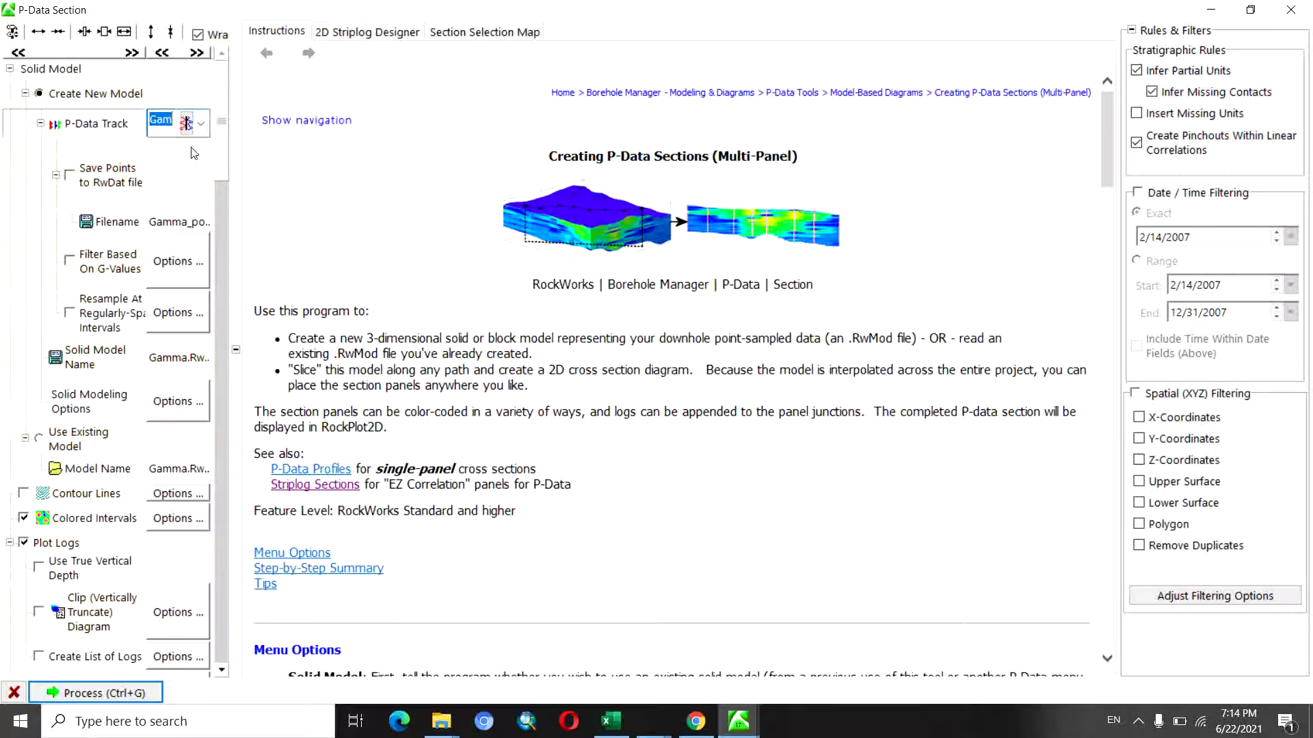
Set the RwDat points filename under the P-Data track to Gamma01.
click(177, 222)
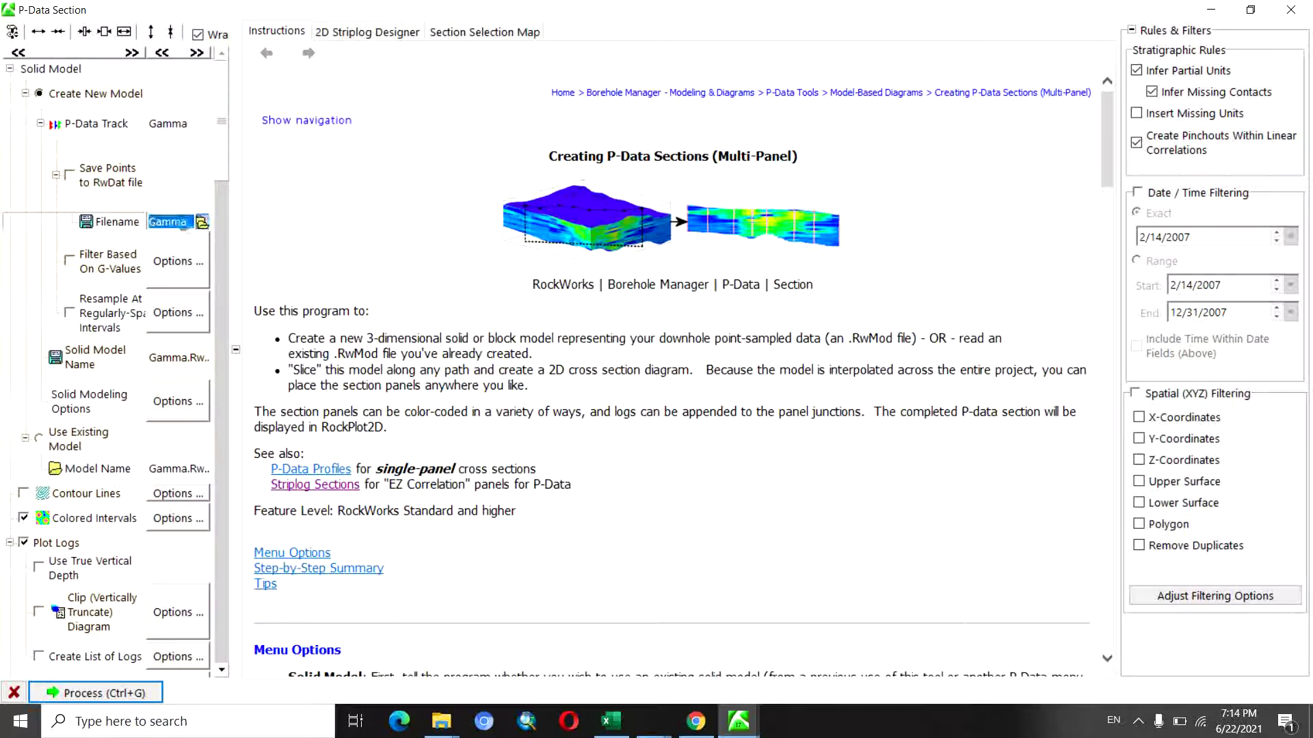
click(202, 223)
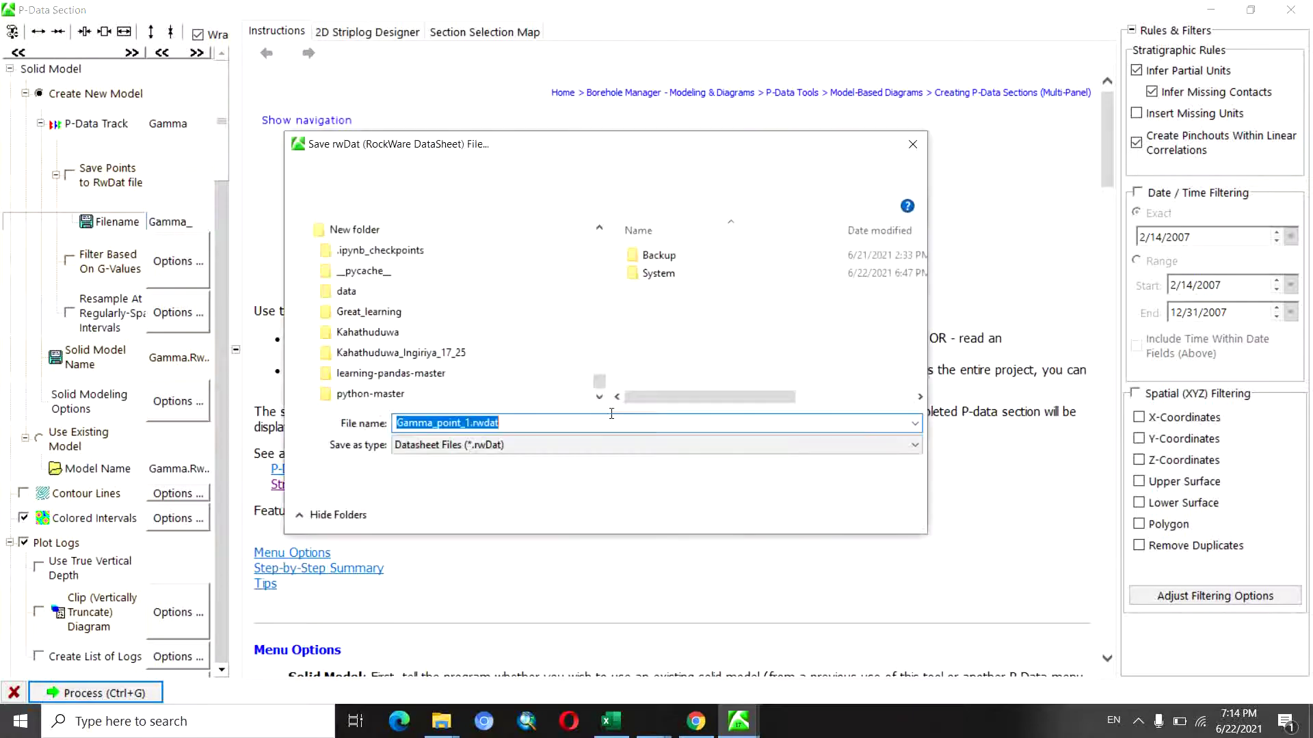
click(471, 423)
key(Escape)
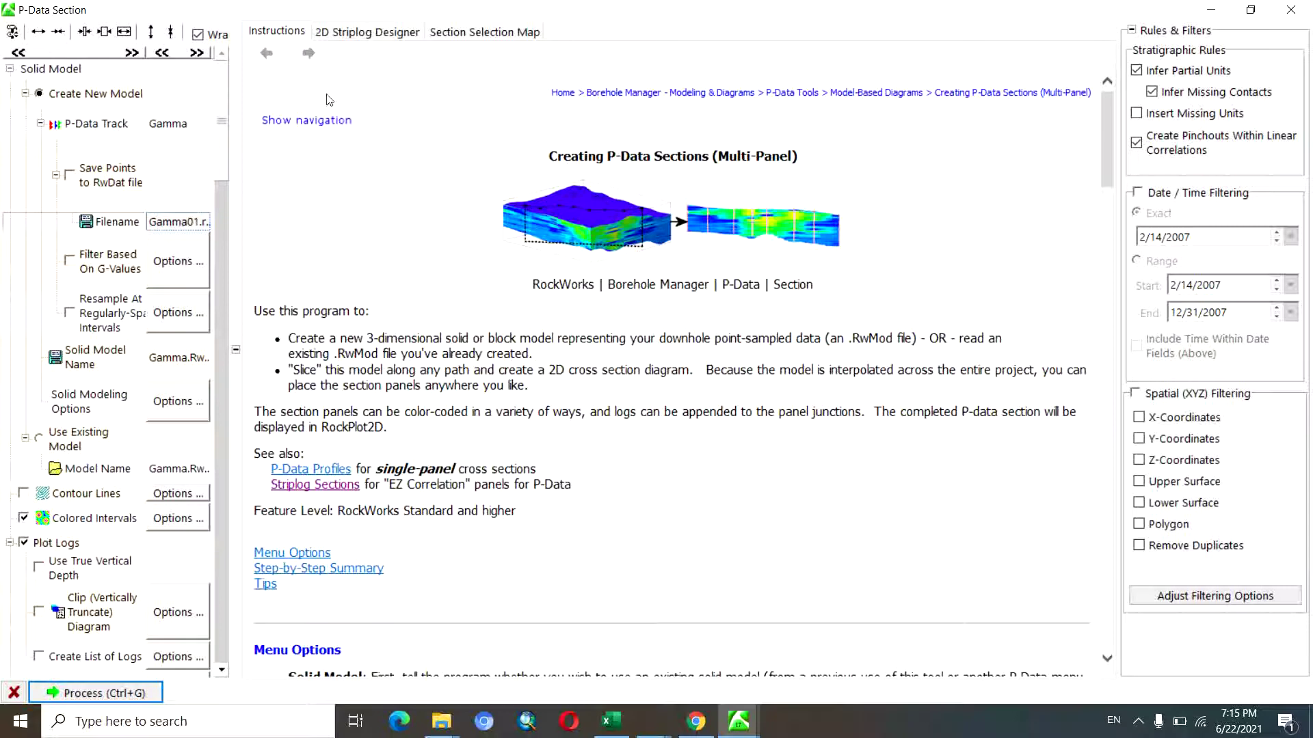
Review the title, depth bar and P-Data #1 options of the 2D striplog, keeping Gamma as the curve's track.
click(339, 32)
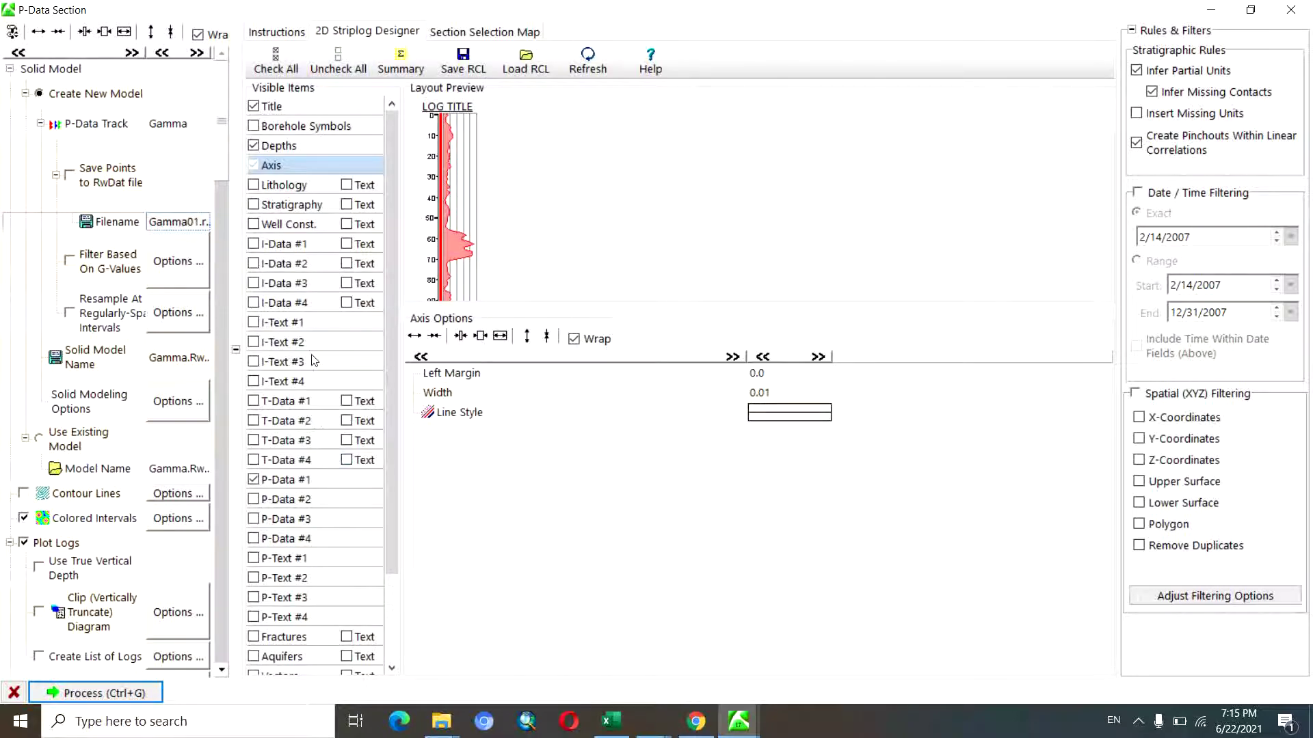
click(271, 108)
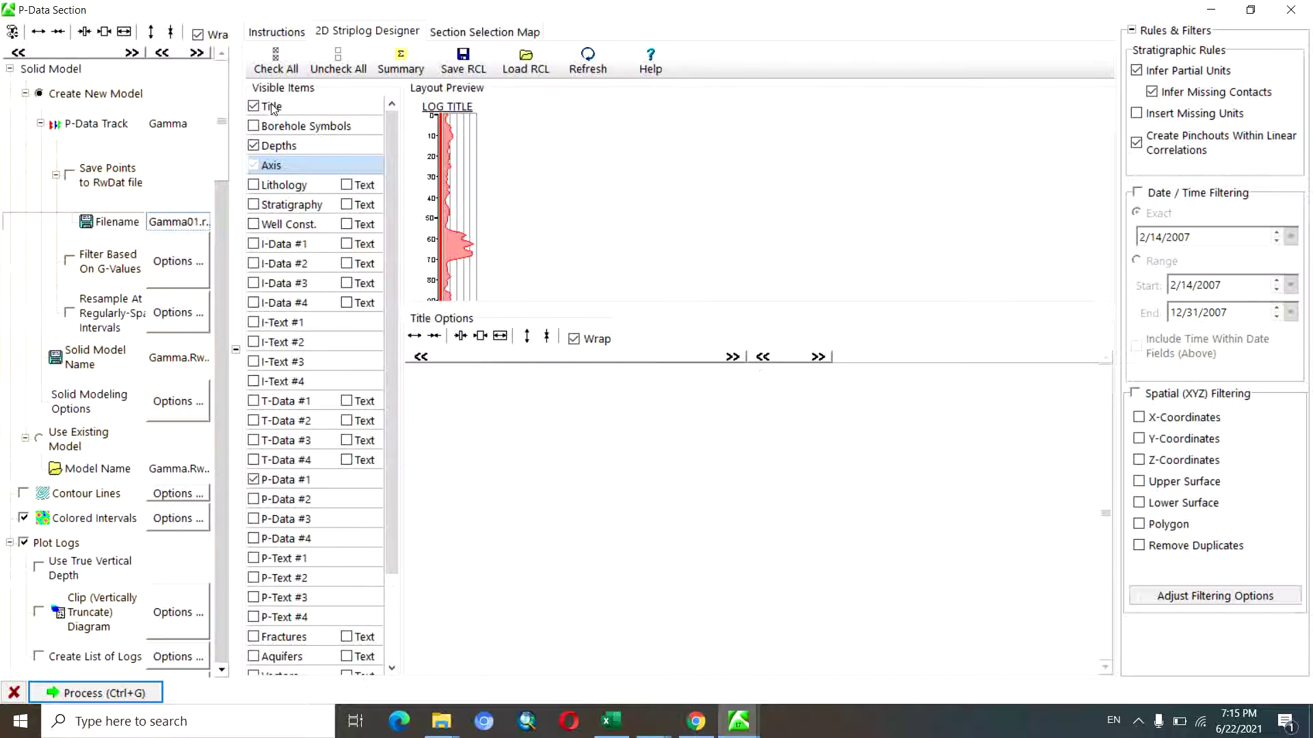
click(279, 147)
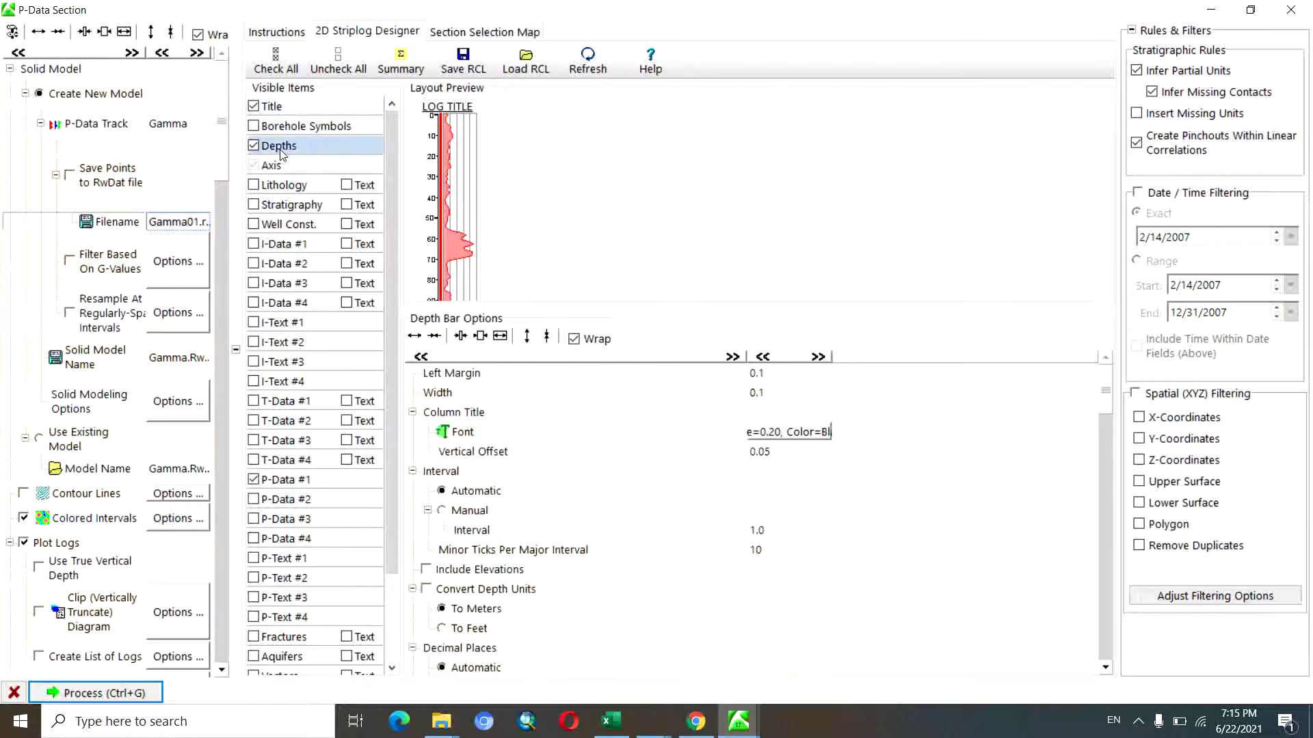
click(281, 483)
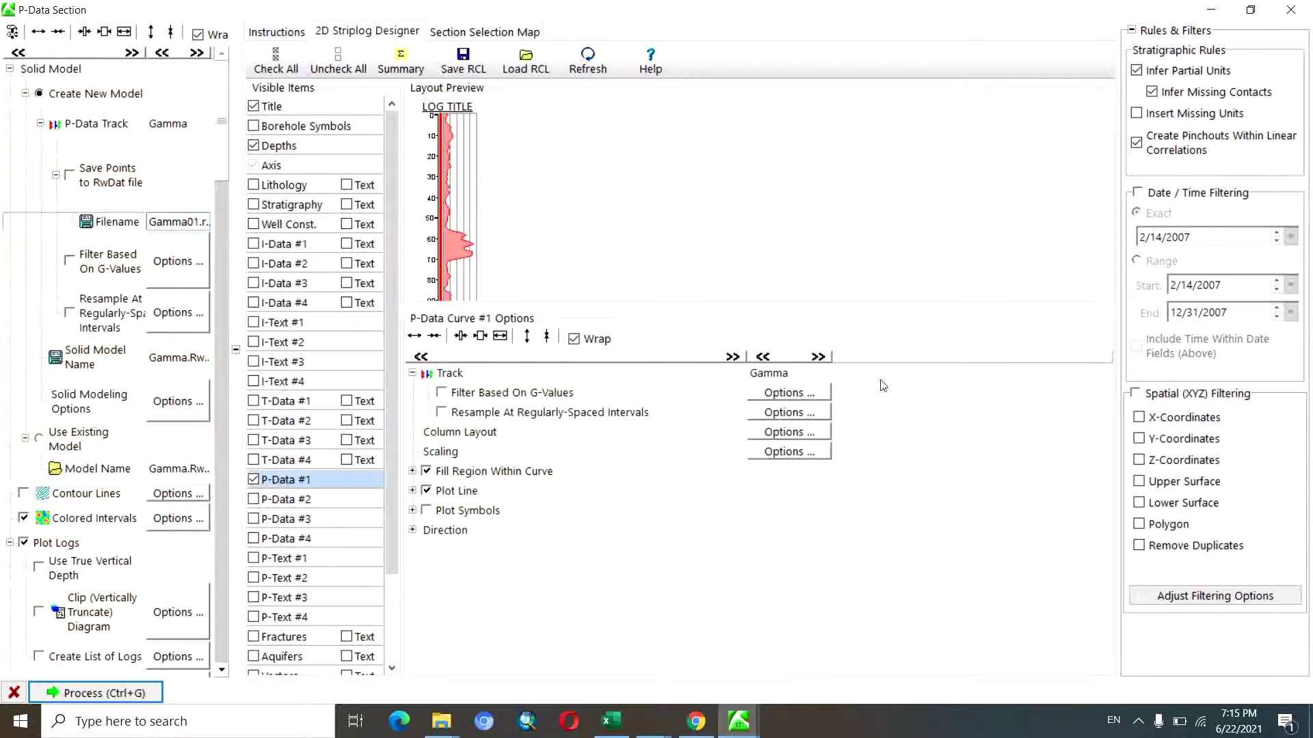
click(819, 380)
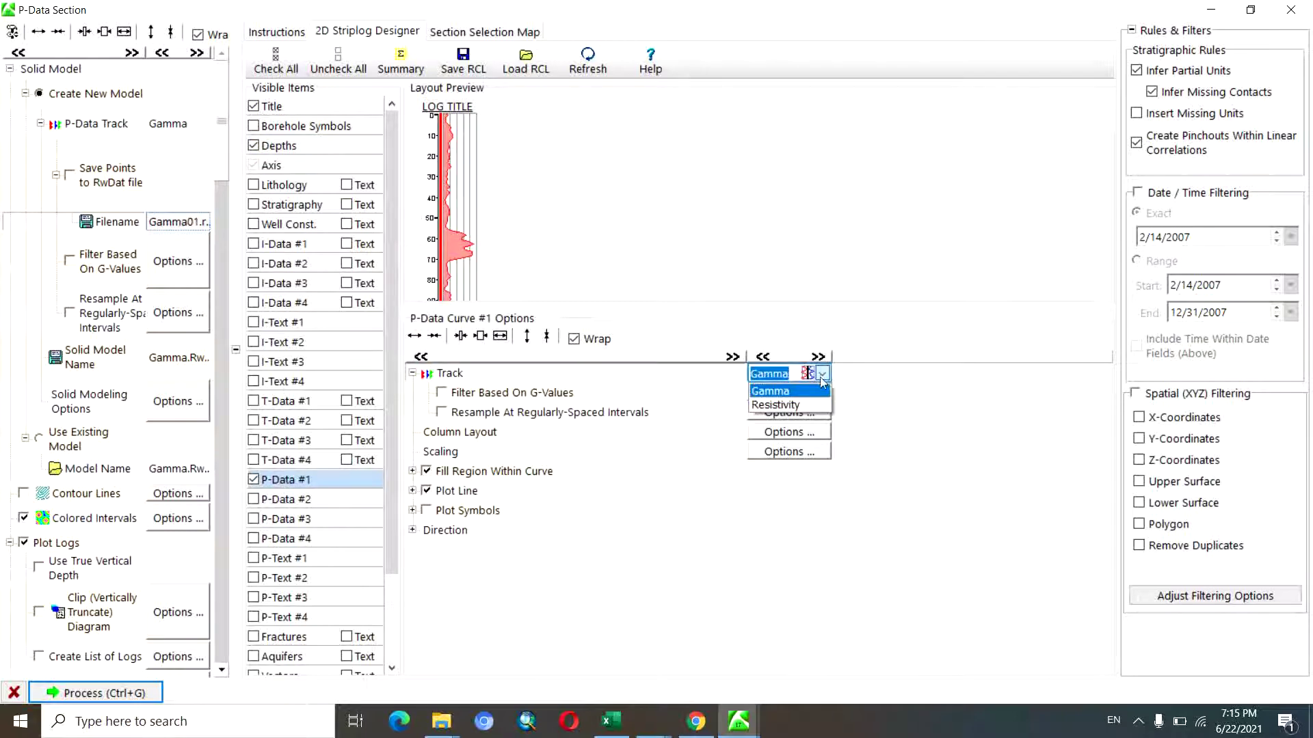
click(824, 376)
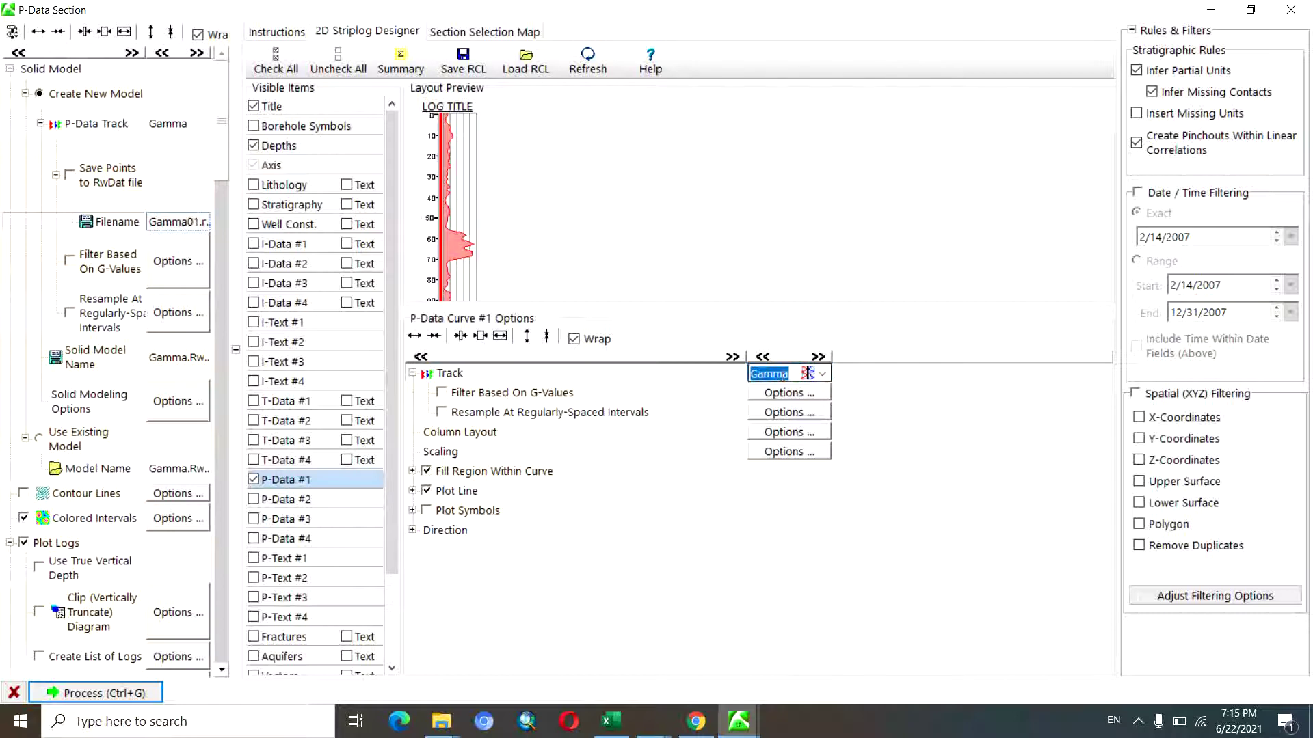
scroll(317, 383, down, 1)
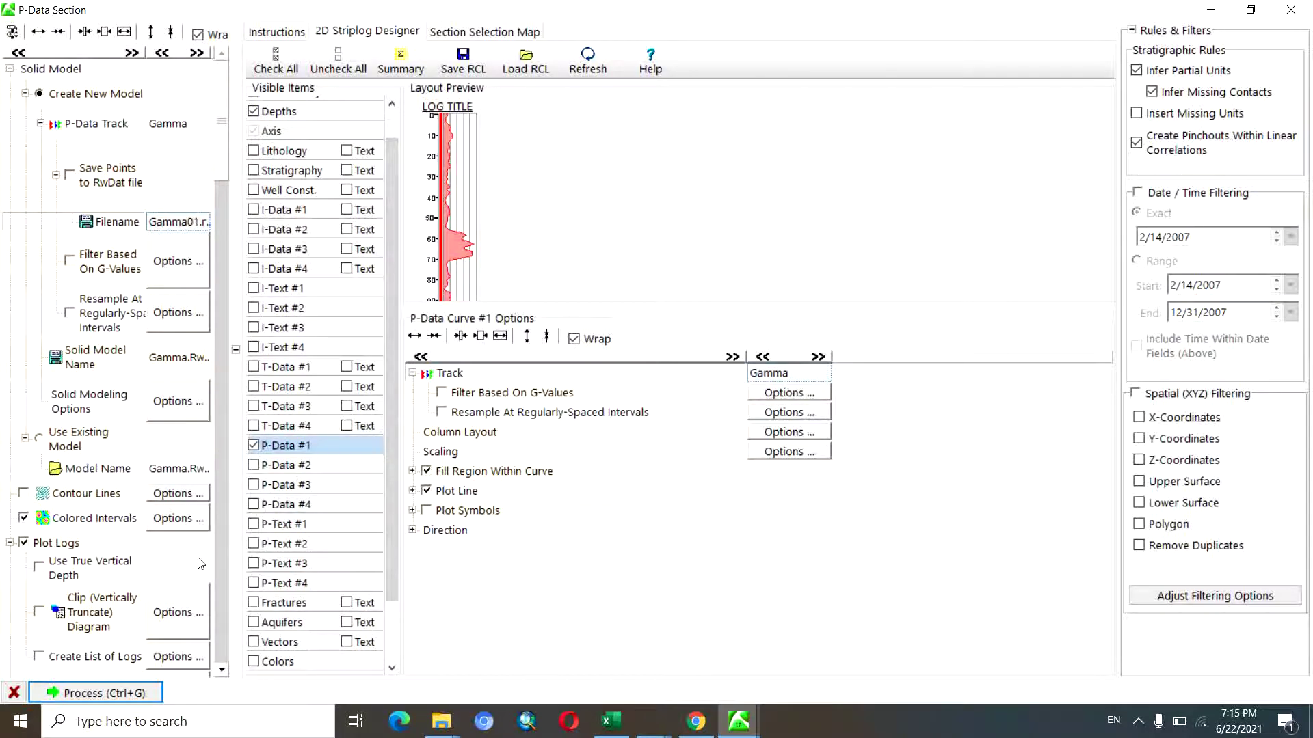
Turn off the legend in the colorization options of the section's colored intervals.
click(175, 521)
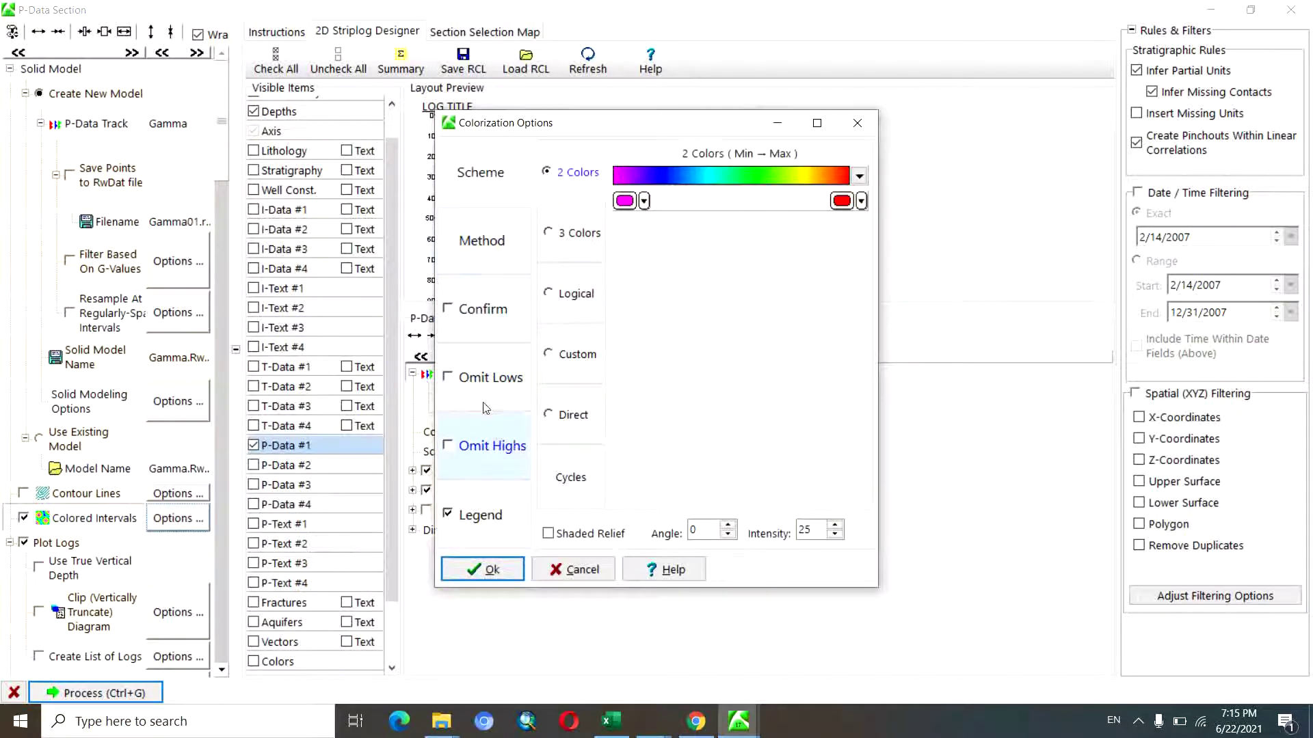
click(449, 517)
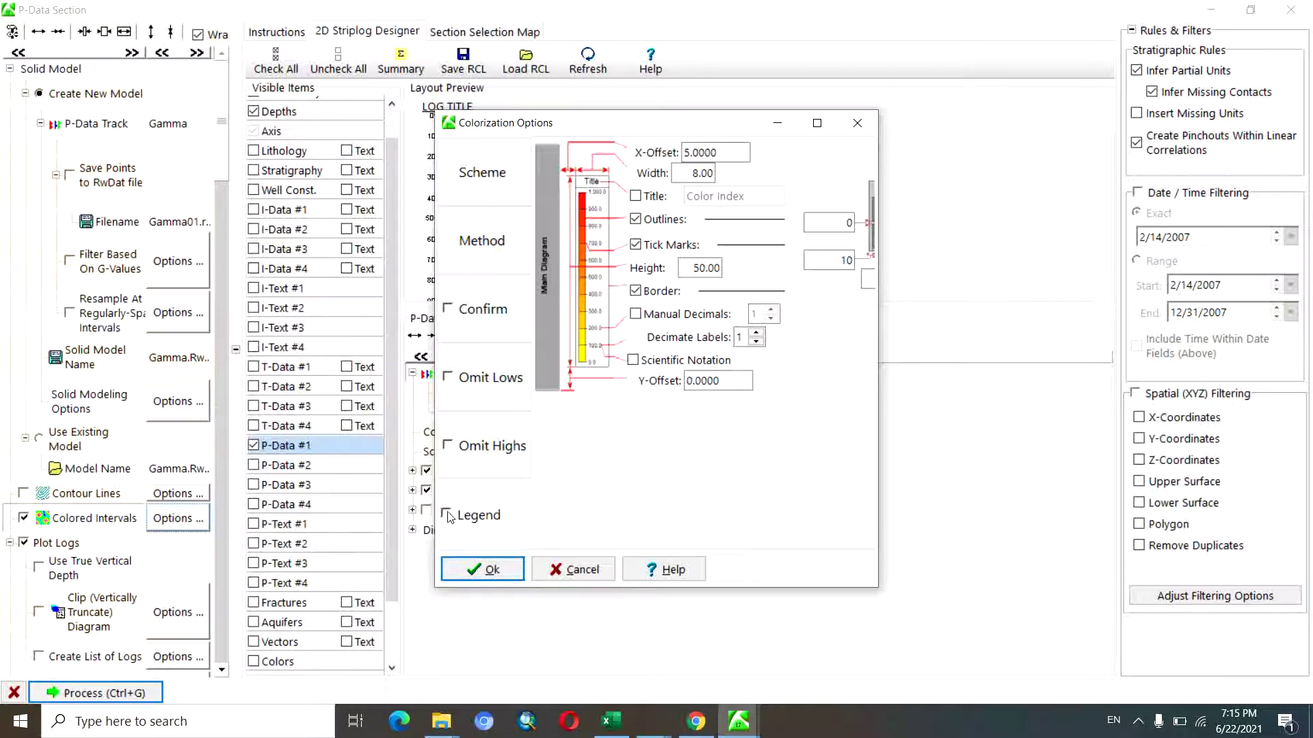
click(482, 569)
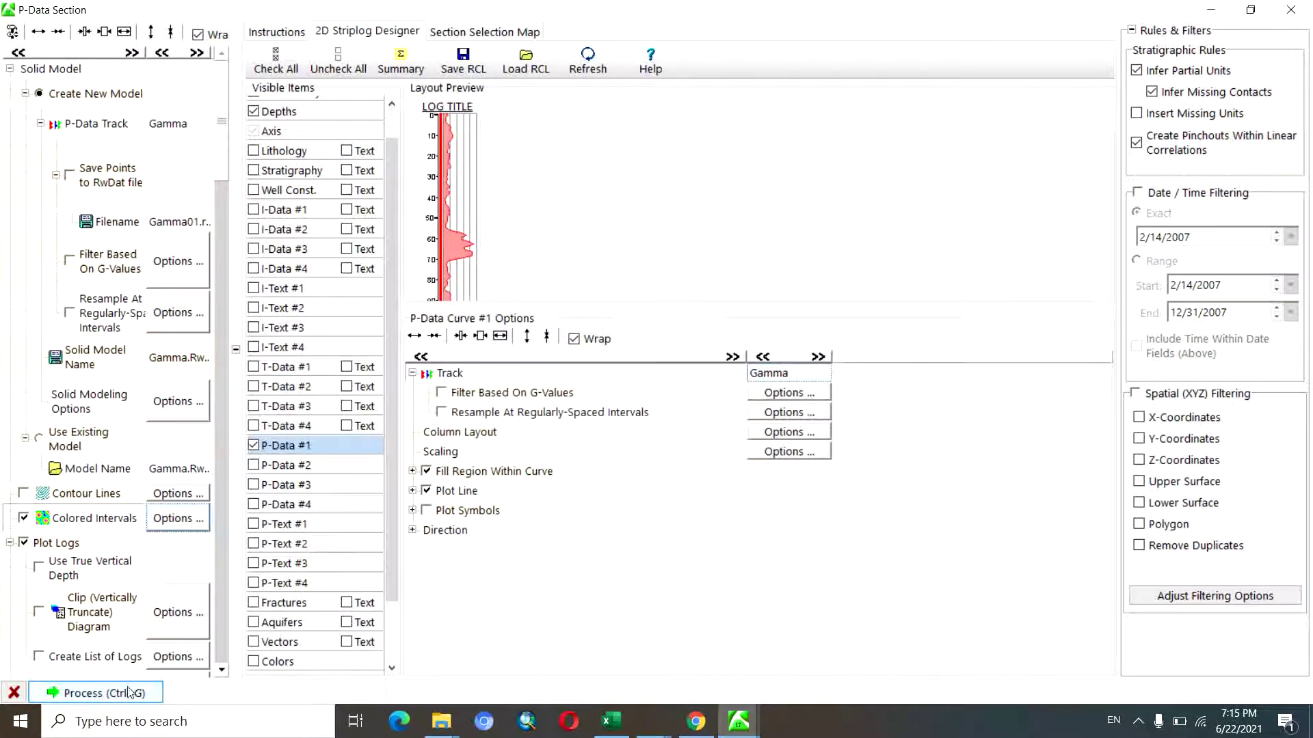
Clear the existing section line and trace a new one through DH-31, DH-18, DH-21, DH-36, DH-01, DH-35 and DH-26.
click(462, 31)
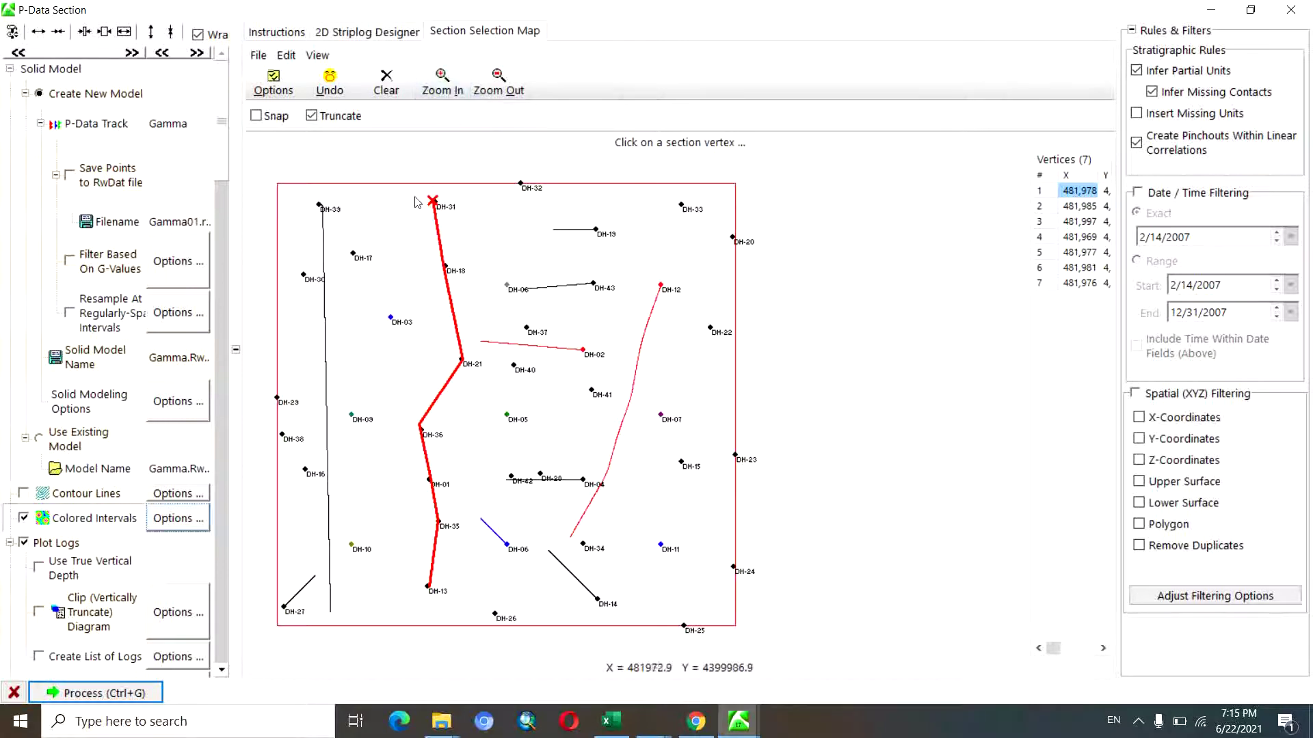
click(388, 87)
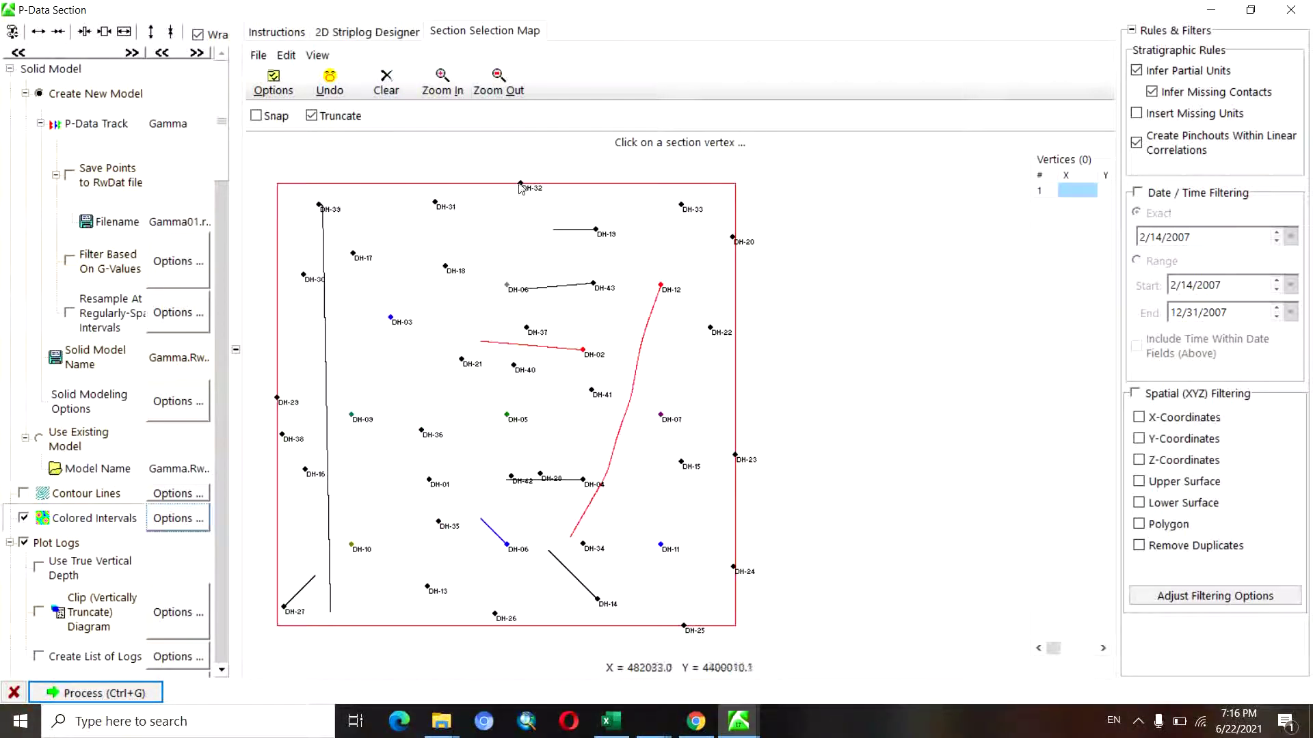
click(435, 203)
click(446, 266)
click(462, 359)
click(422, 430)
click(429, 480)
click(439, 522)
click(494, 611)
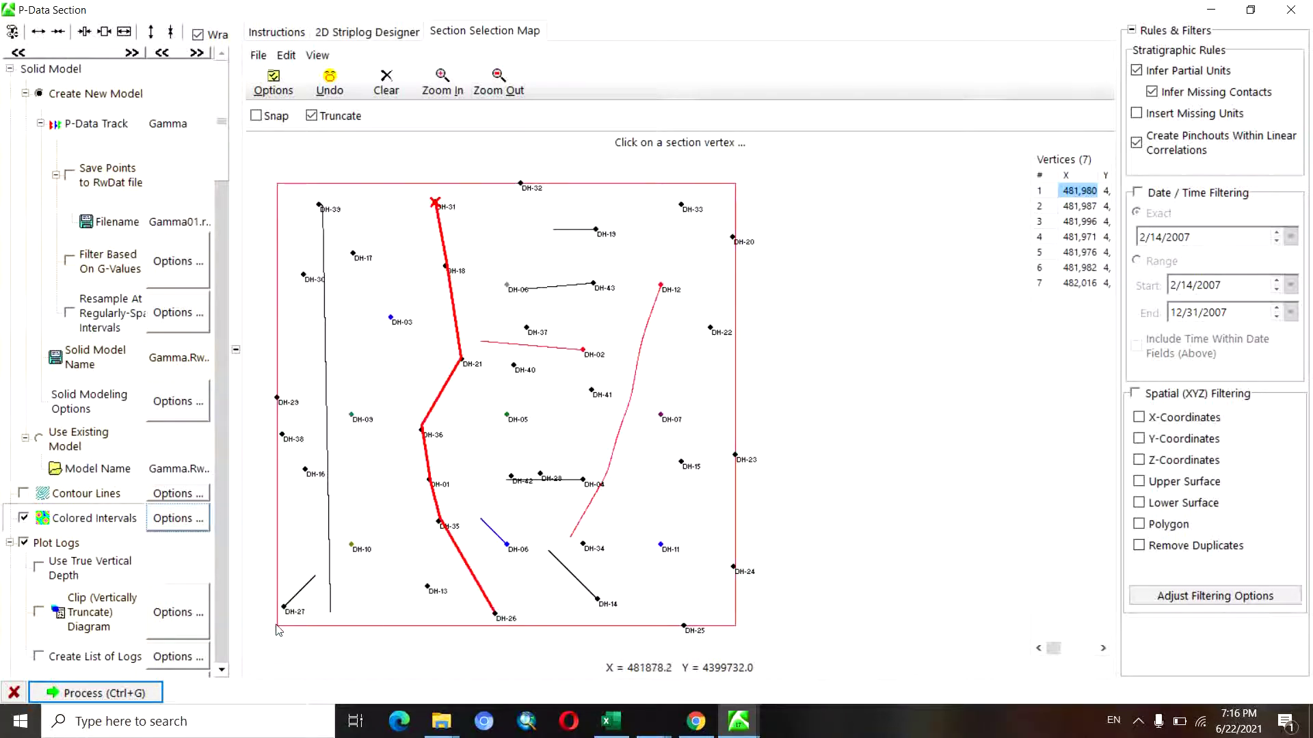
Generate the P-Data cross-section and save it as a RockPlot2D file named Gamma_01 in Rockworks_3, closing the section window.
click(94, 695)
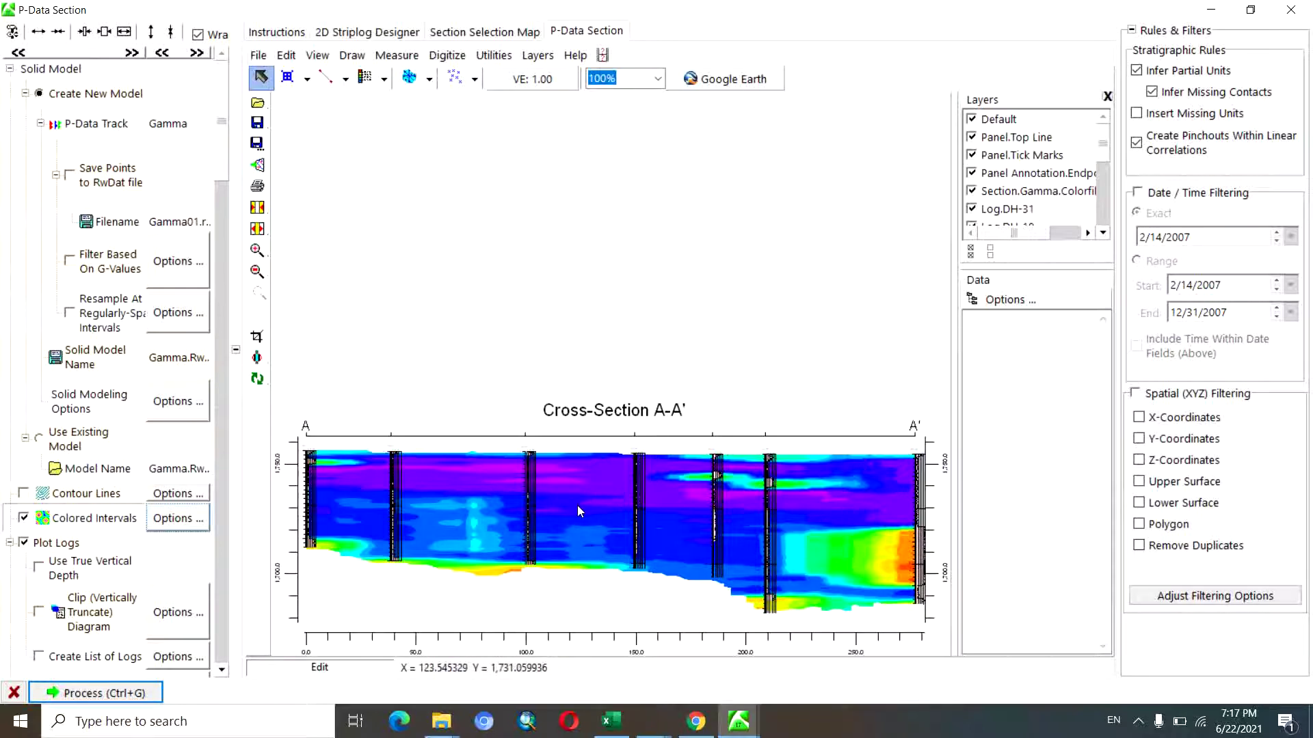
click(260, 58)
click(290, 120)
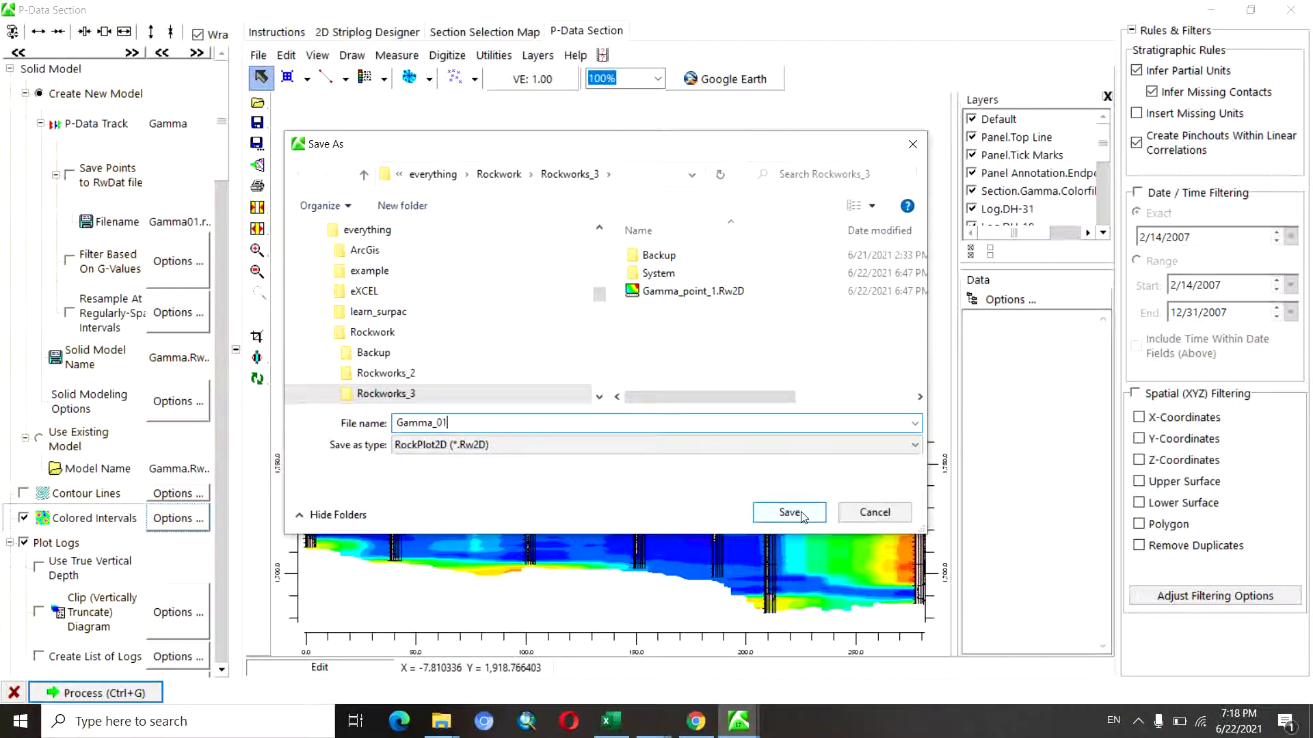
click(790, 513)
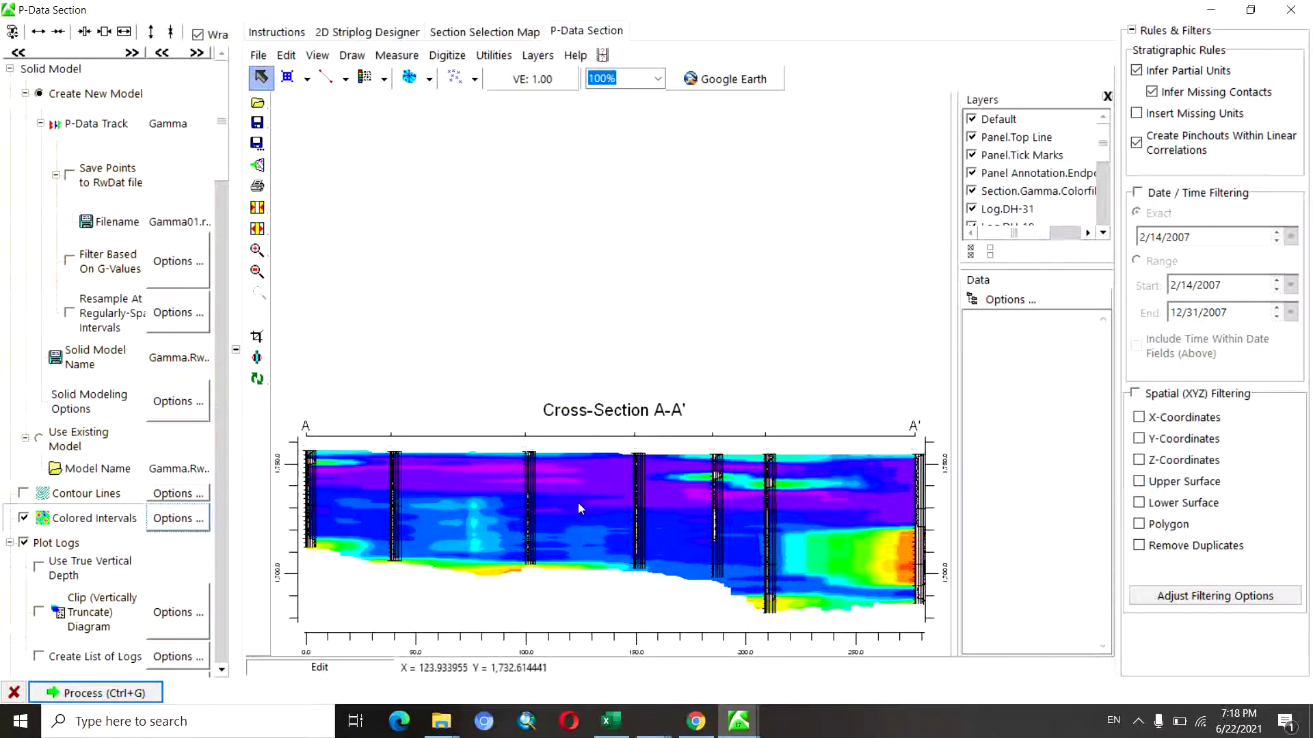
click(1292, 13)
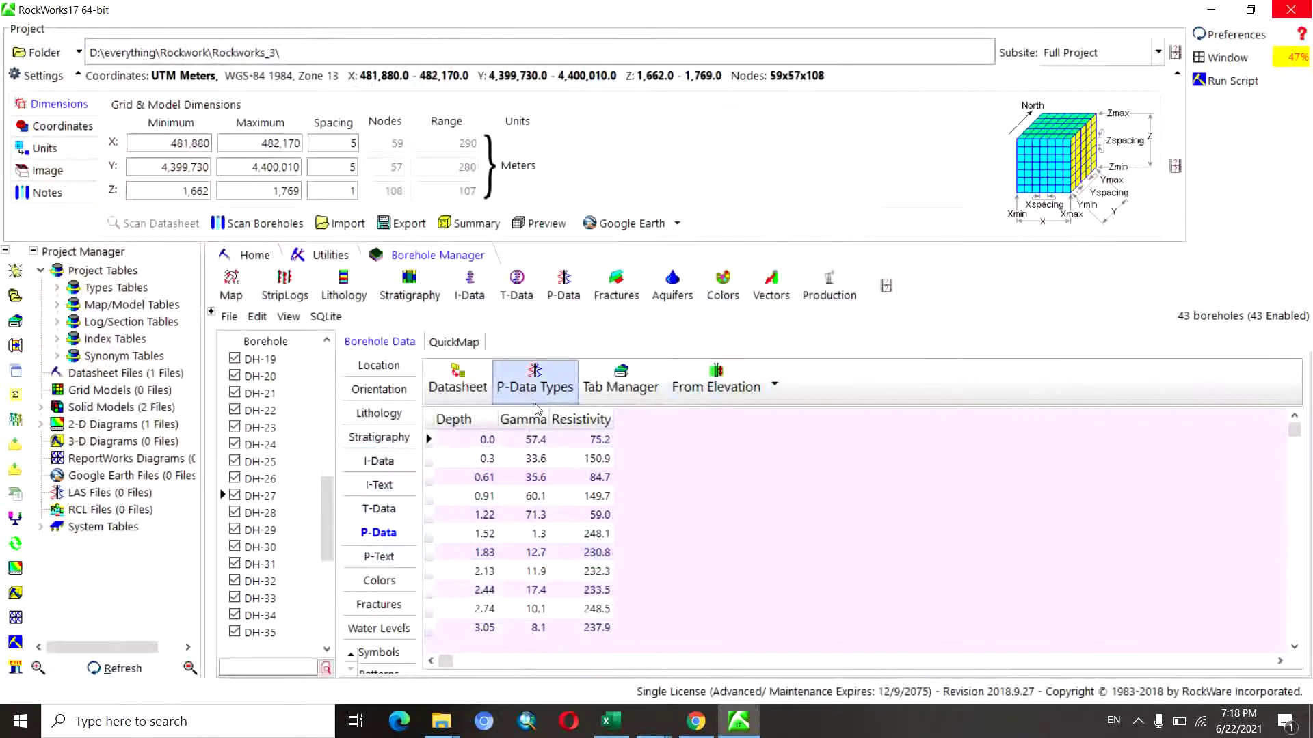
Set up a P-Data profile for the Gamma track with the point datasheet Gamma01_profile.rwdat, and bring up its profile selection map.
click(564, 286)
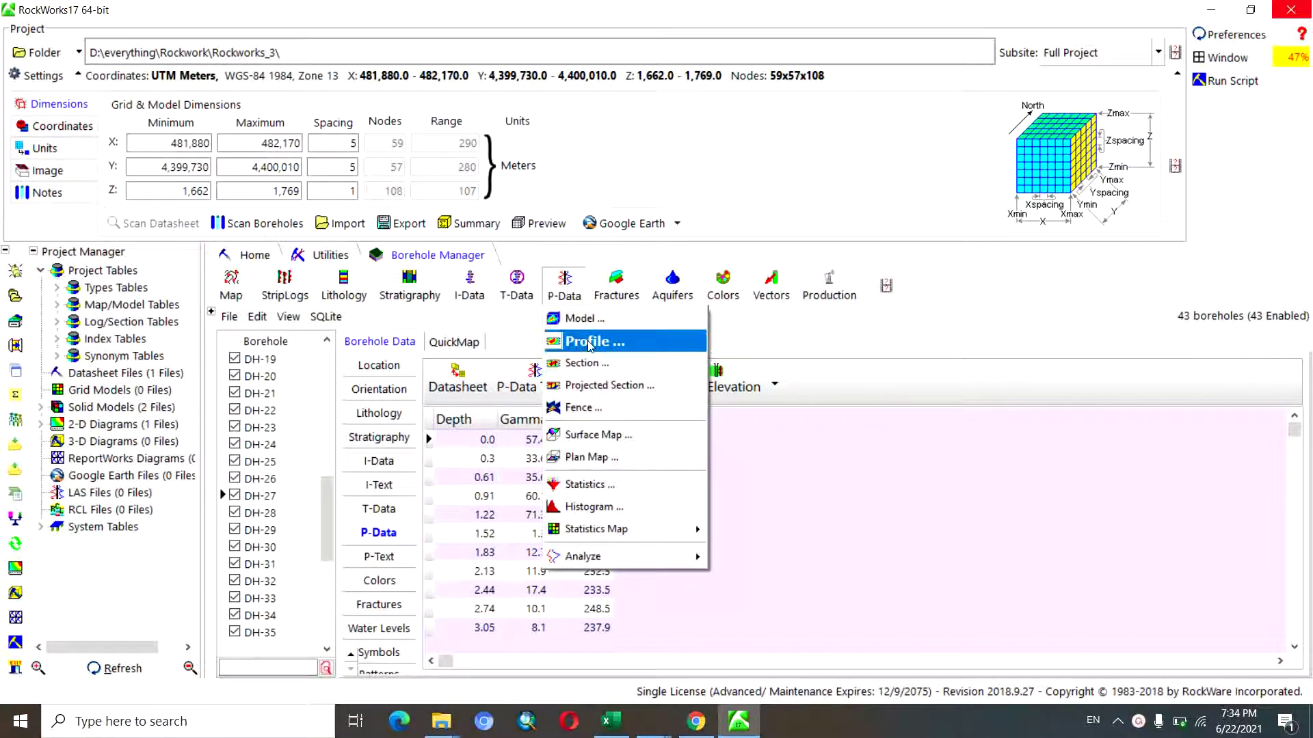
click(588, 342)
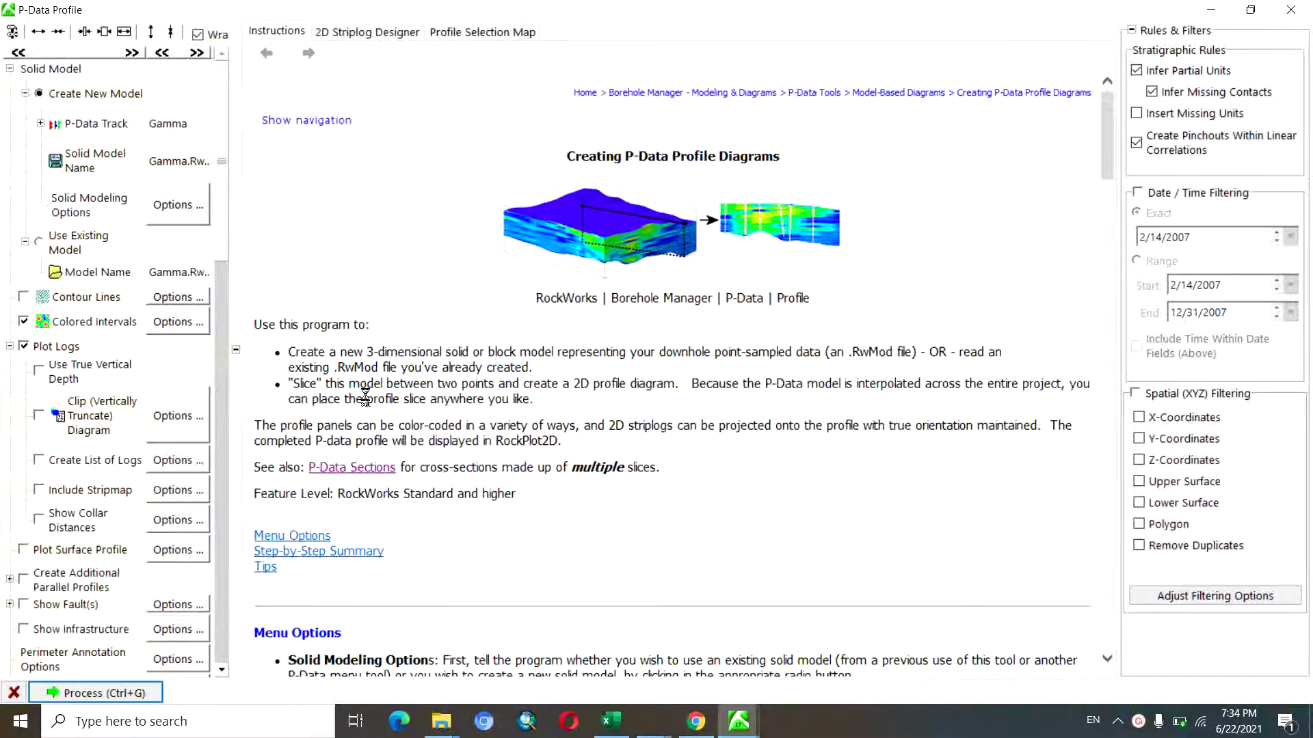
double_click(190, 124)
click(181, 221)
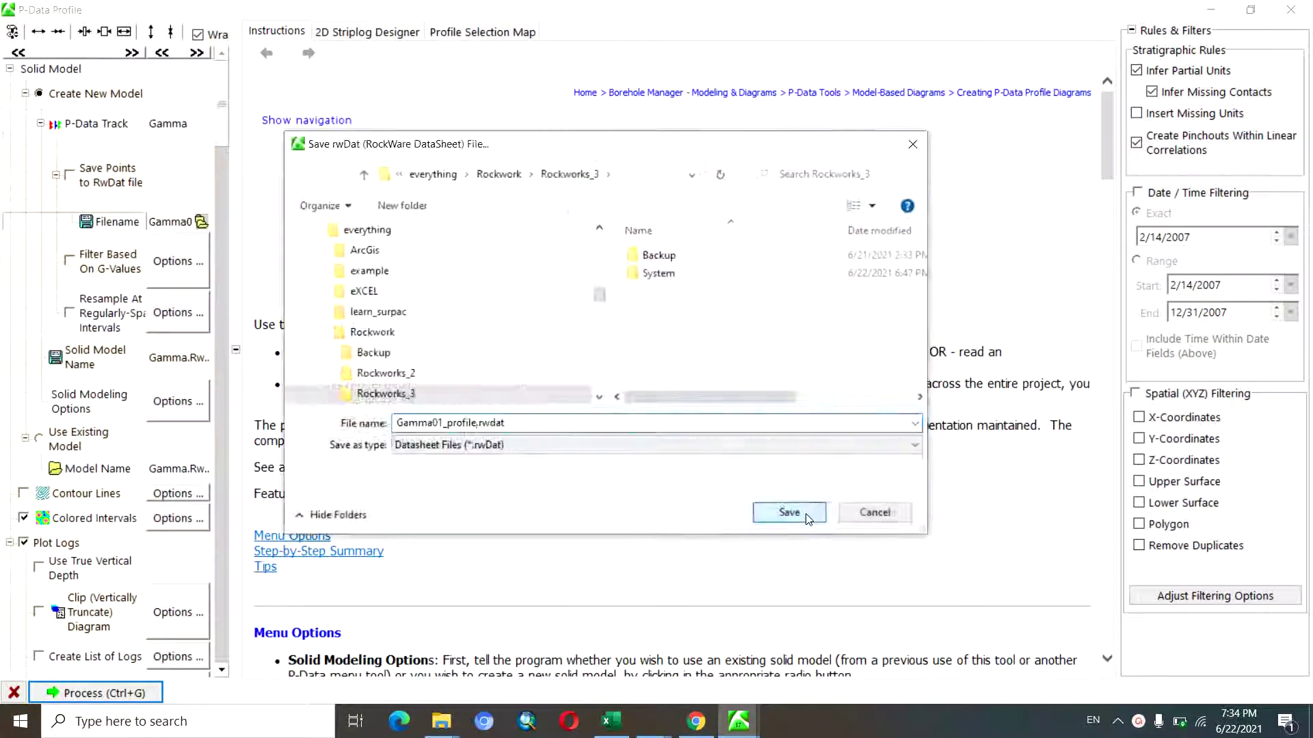
click(791, 510)
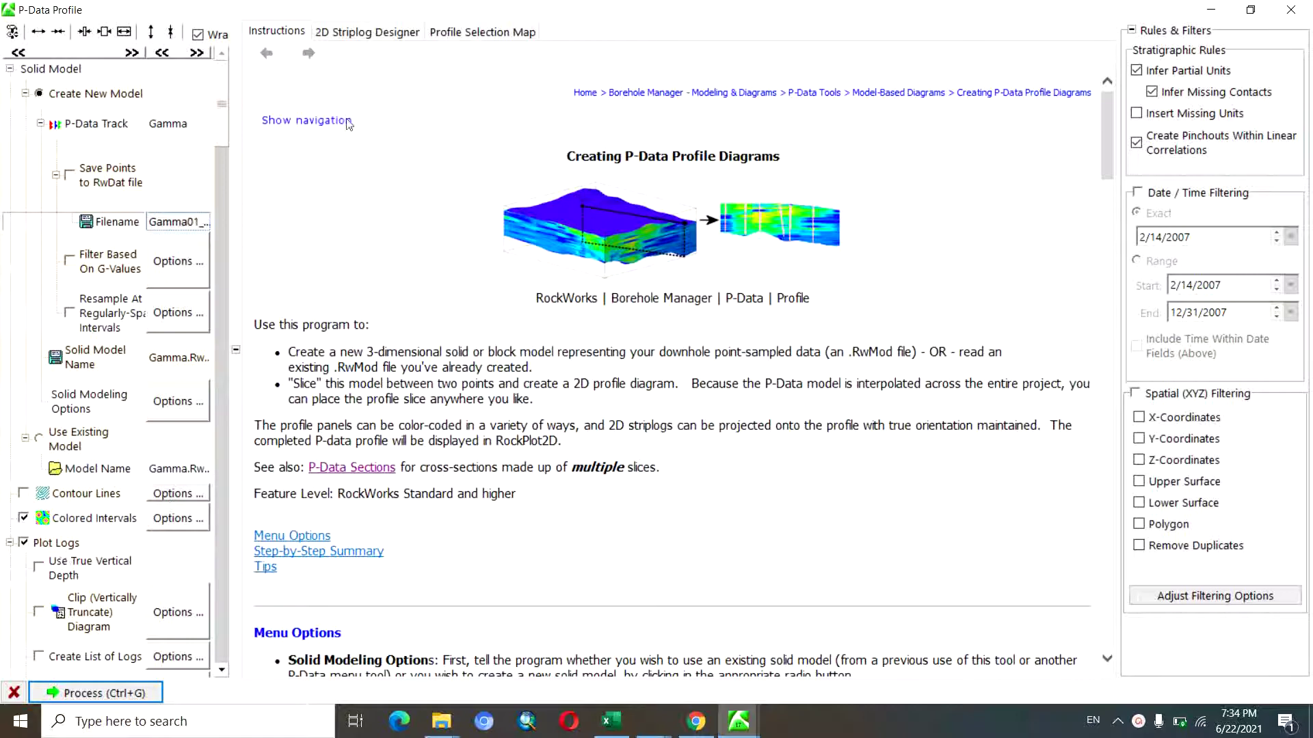
click(367, 32)
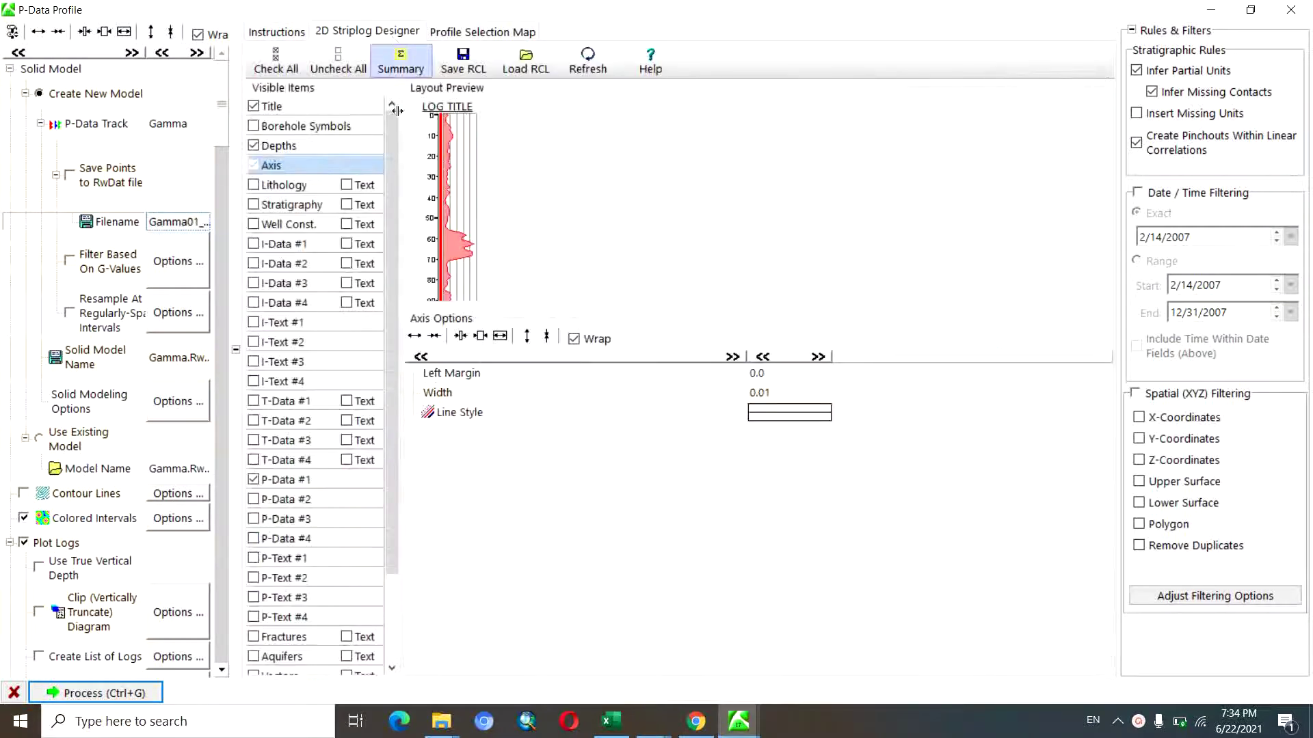
click(494, 31)
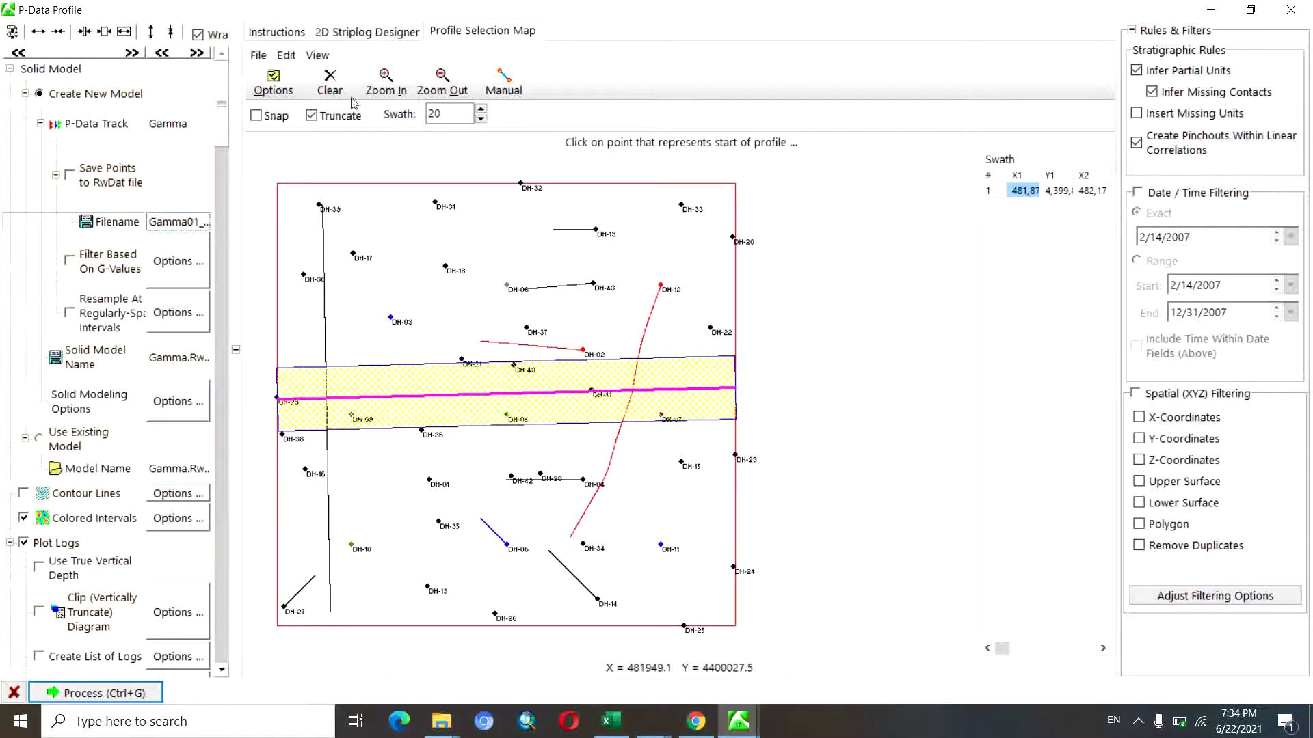
Clear the existing profile line and try to trace a new one from DH-31 through DH-18 to DH-21.
click(331, 84)
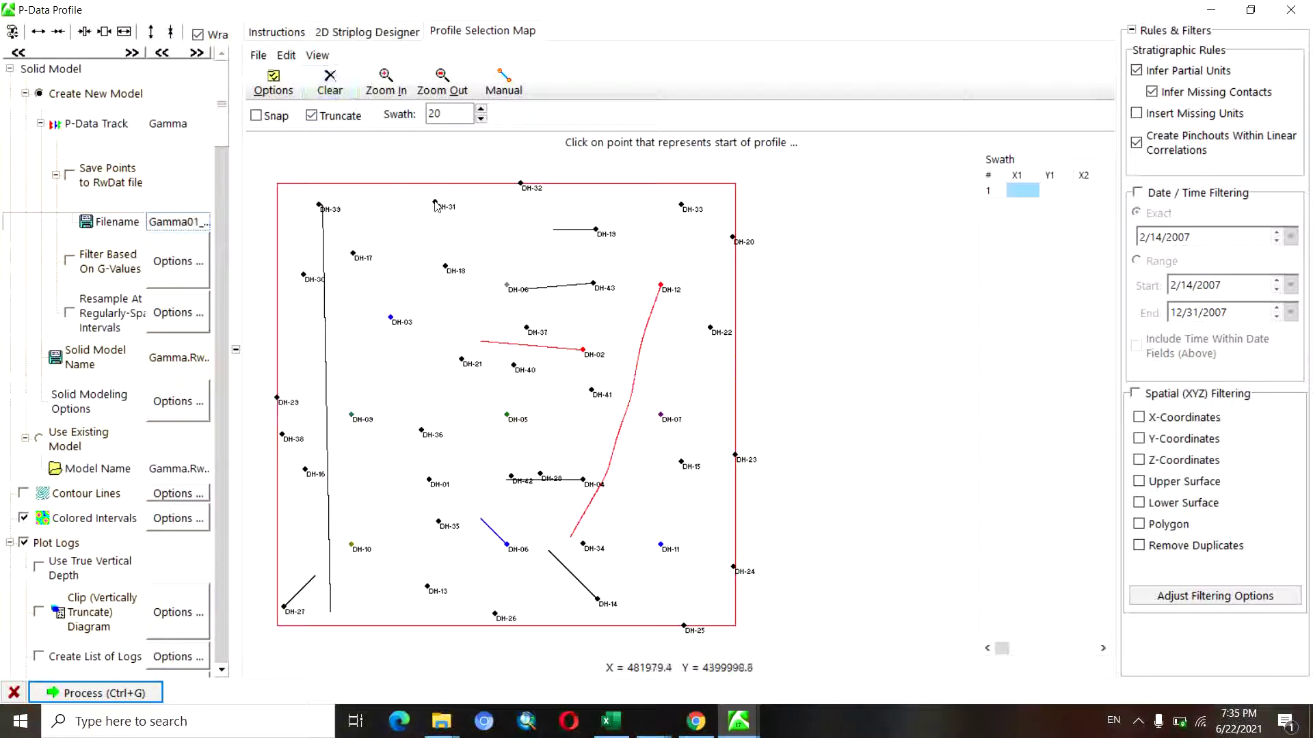
click(435, 204)
click(445, 268)
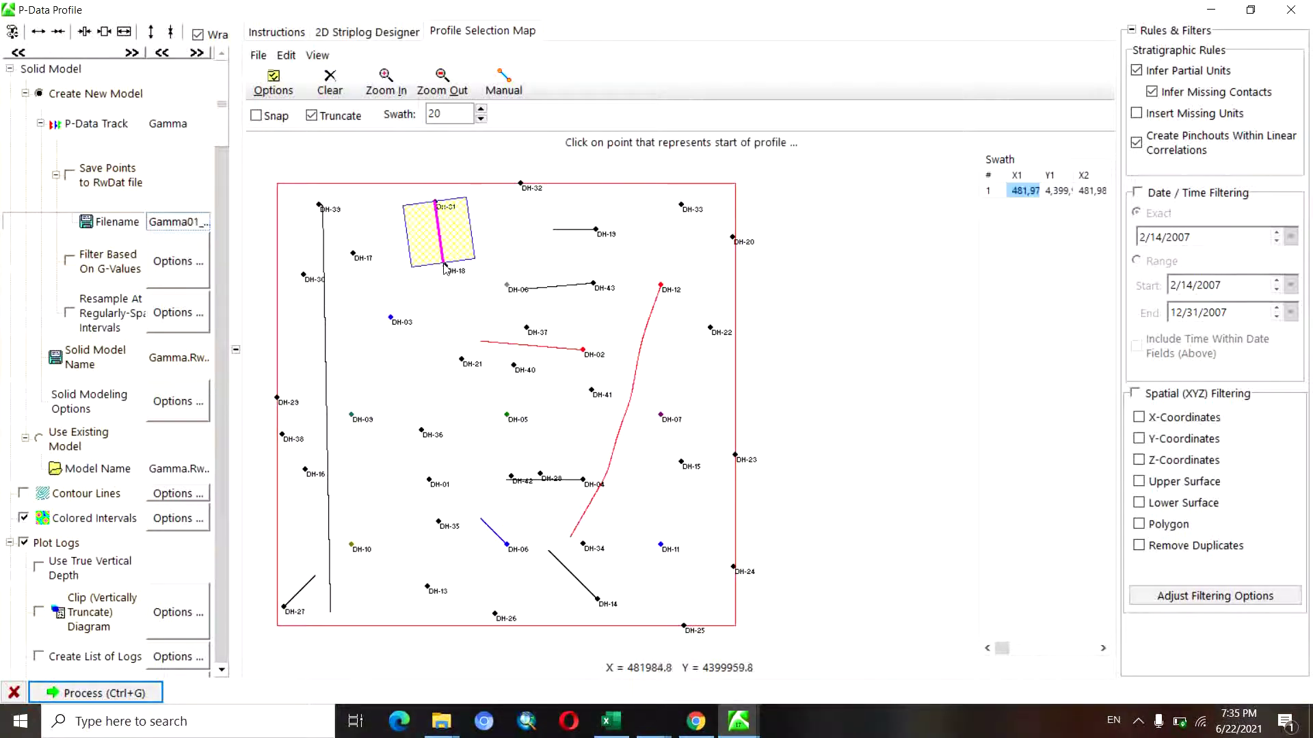
click(462, 361)
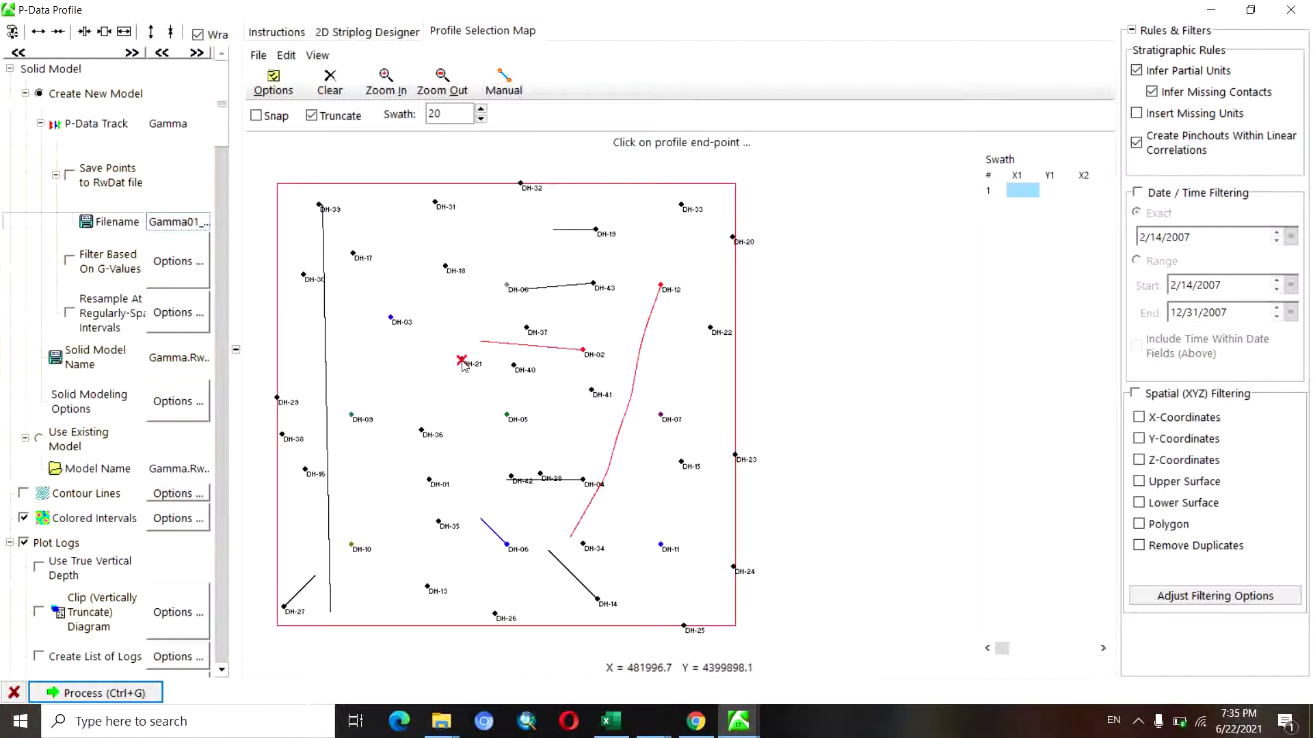
Clear the map and draw a straight profile line from the north boundary near DH-31 to the south boundary at DH-26.
click(330, 81)
click(430, 185)
click(495, 625)
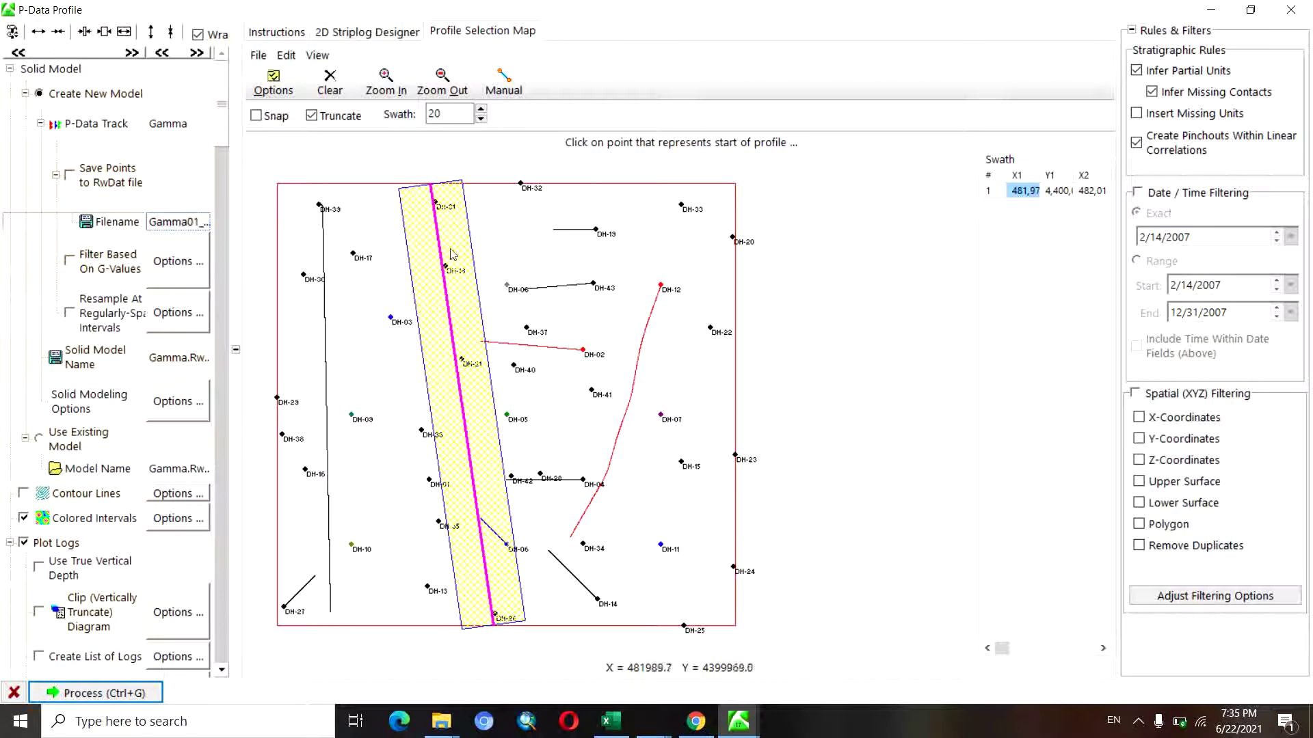
Replace the profile line with a nearly north-south one from the boundary above DH-31 to the boundary below DH-13.
click(332, 89)
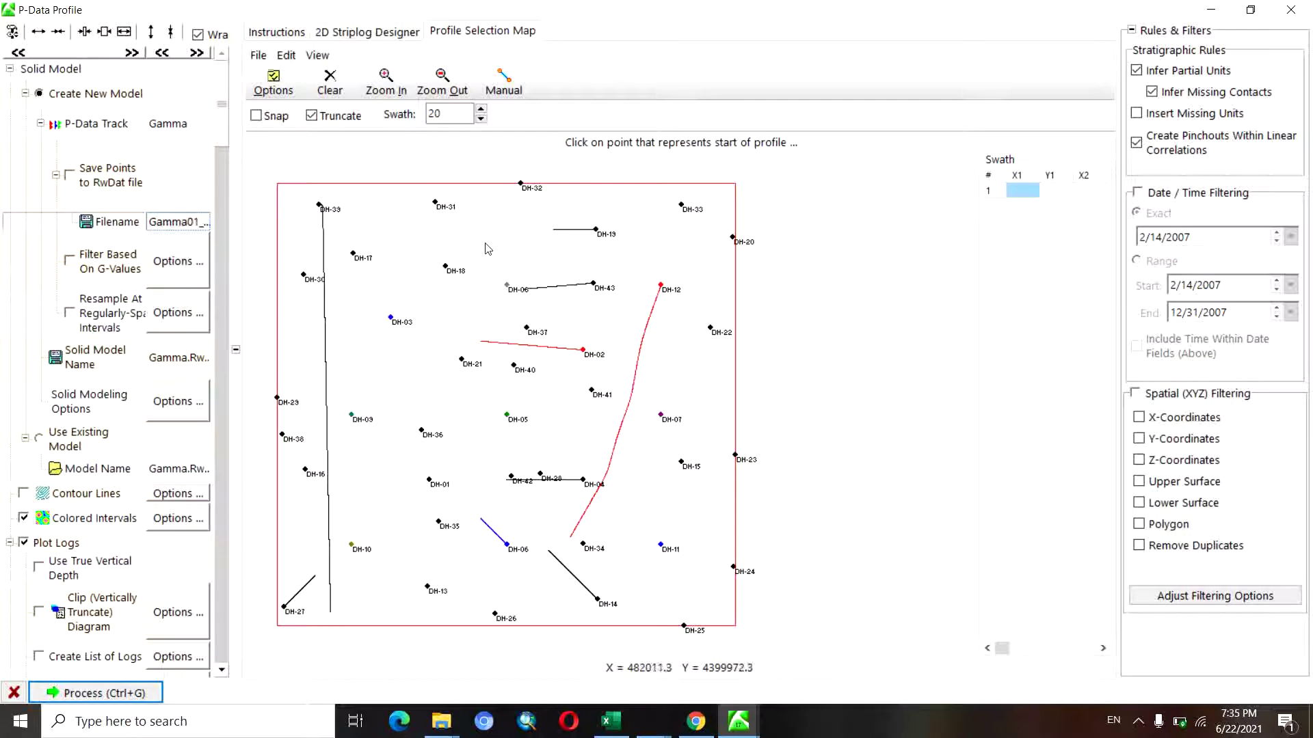
click(437, 185)
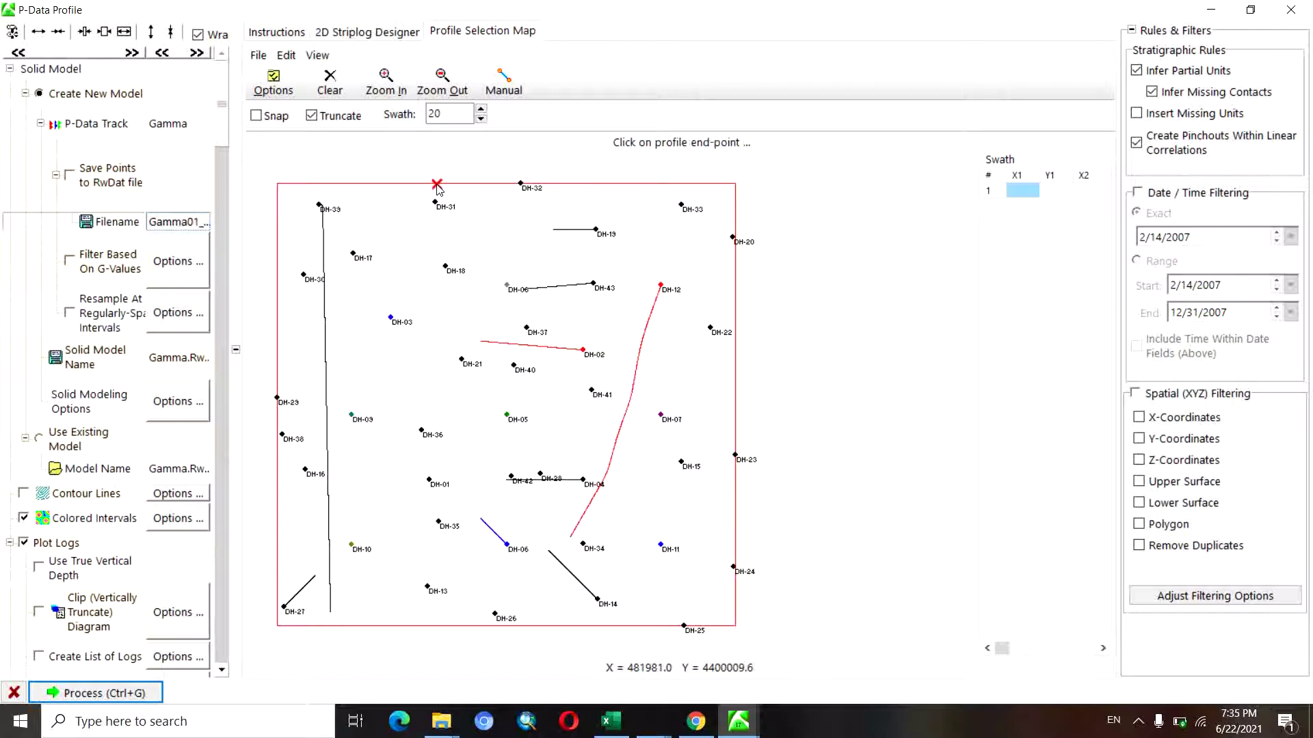
click(427, 627)
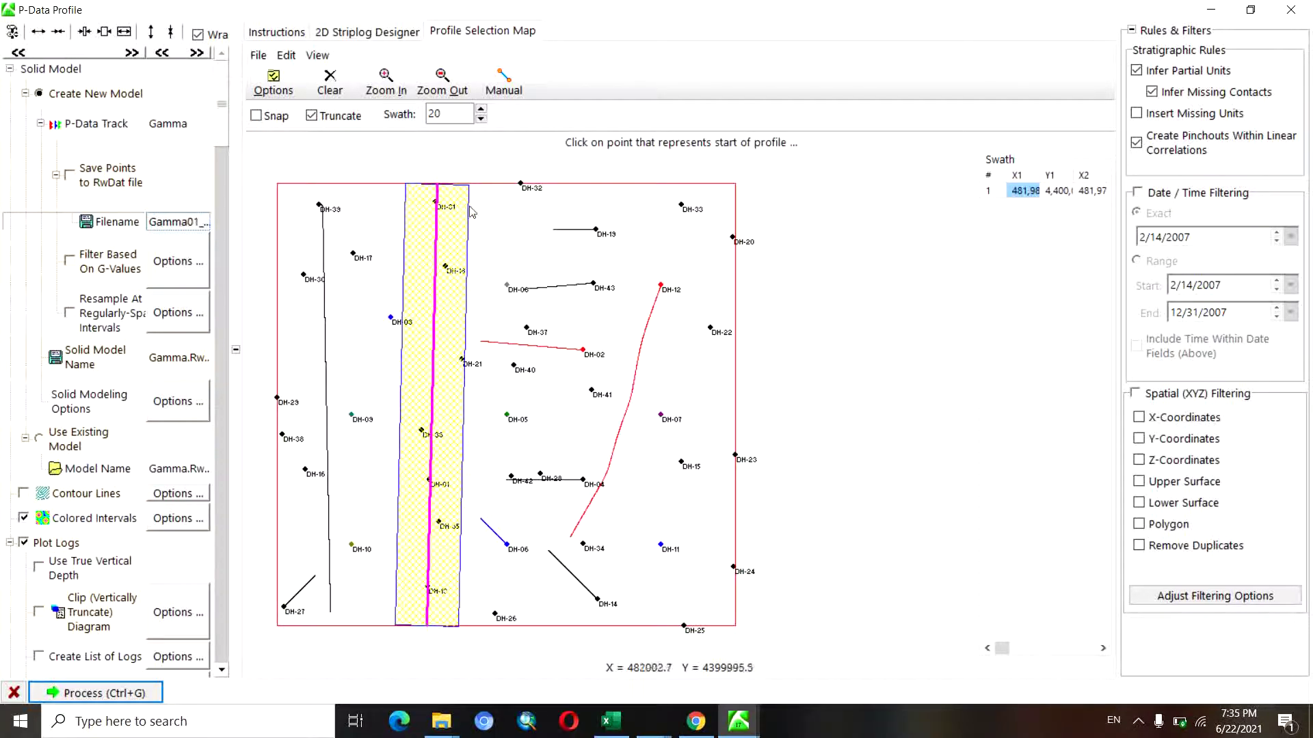
Adjust the swath width around the profile line, trying 45 and settling on 30.
click(481, 110)
click(480, 110)
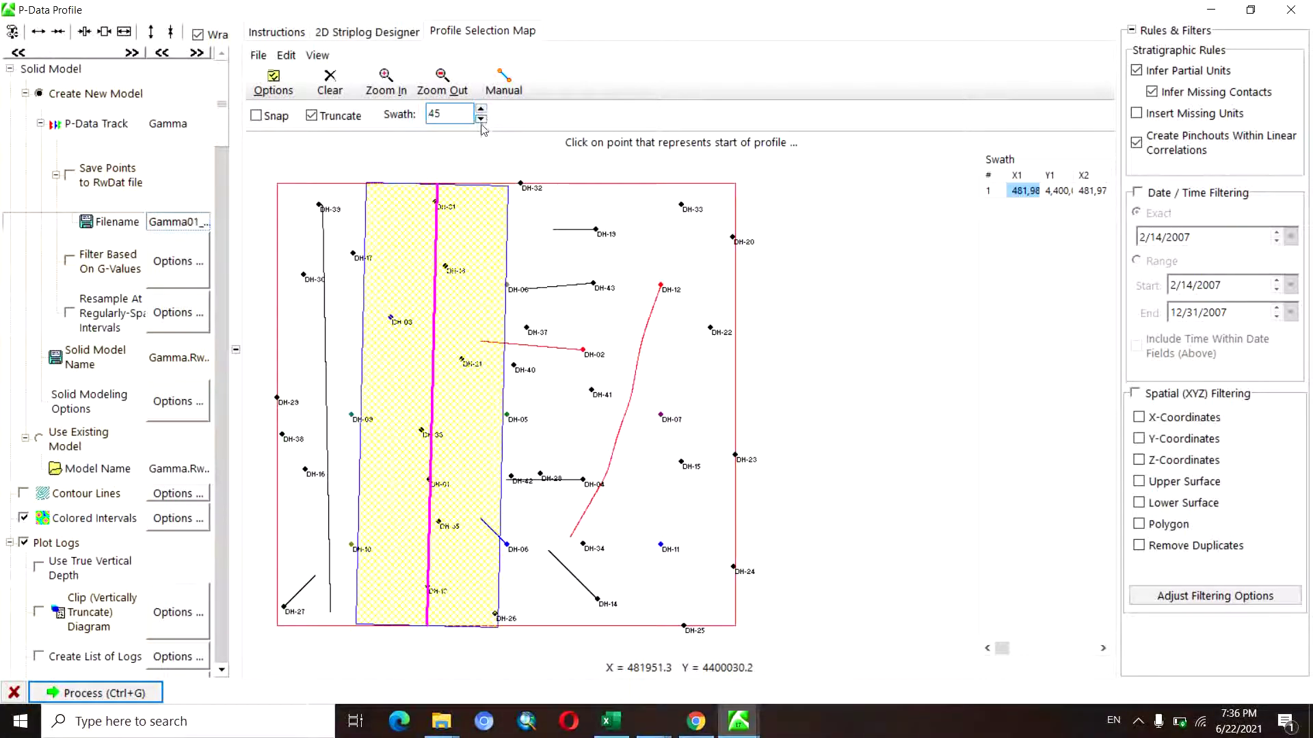
click(481, 120)
click(480, 119)
click(481, 119)
click(480, 120)
click(481, 120)
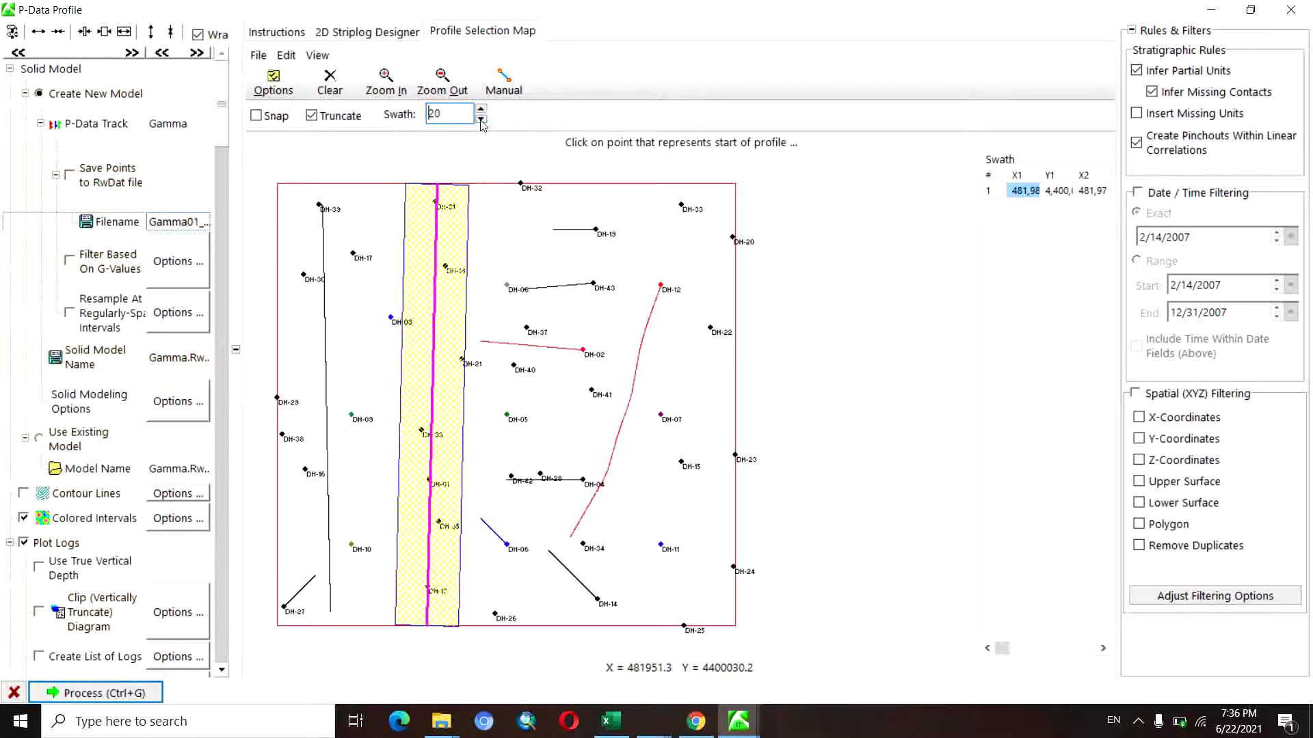
click(482, 110)
click(481, 110)
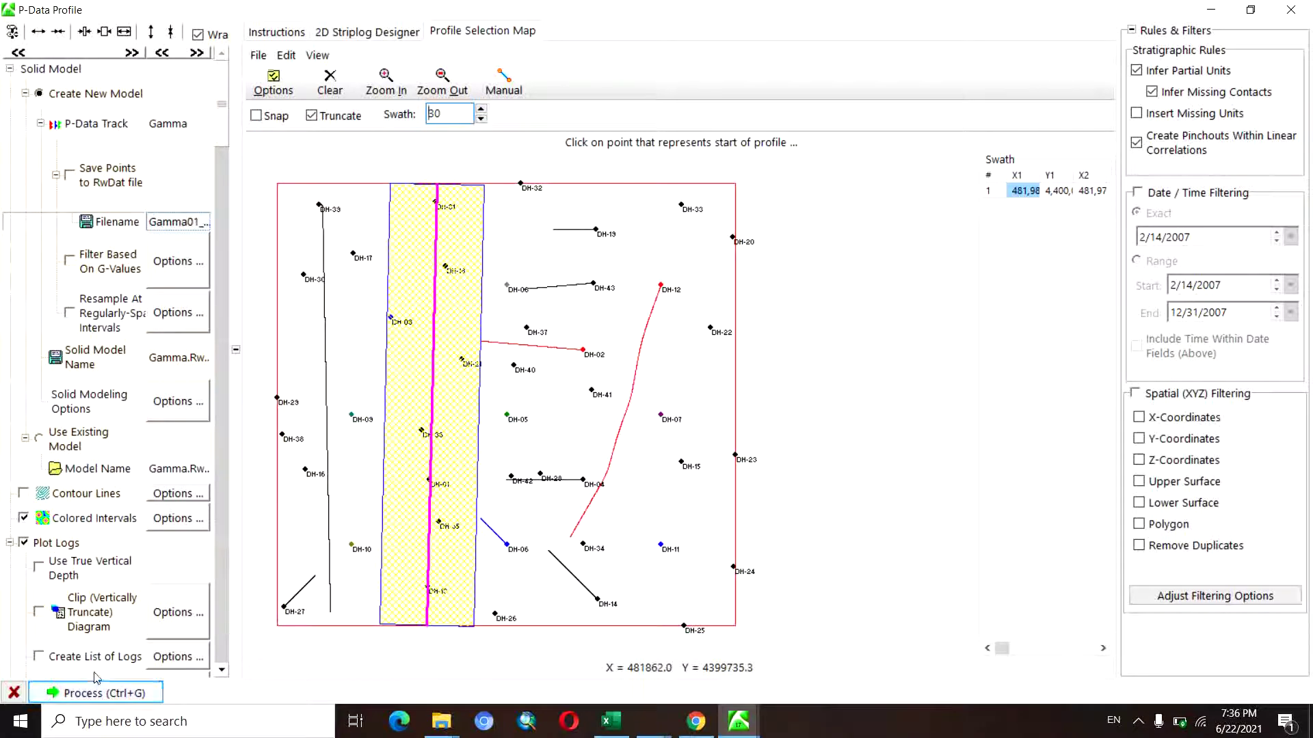
Generate the P-Data profile and save it as a RockPlot2D file named Gamma_profile_01 in Rockworks_3, closing the profile window.
click(104, 693)
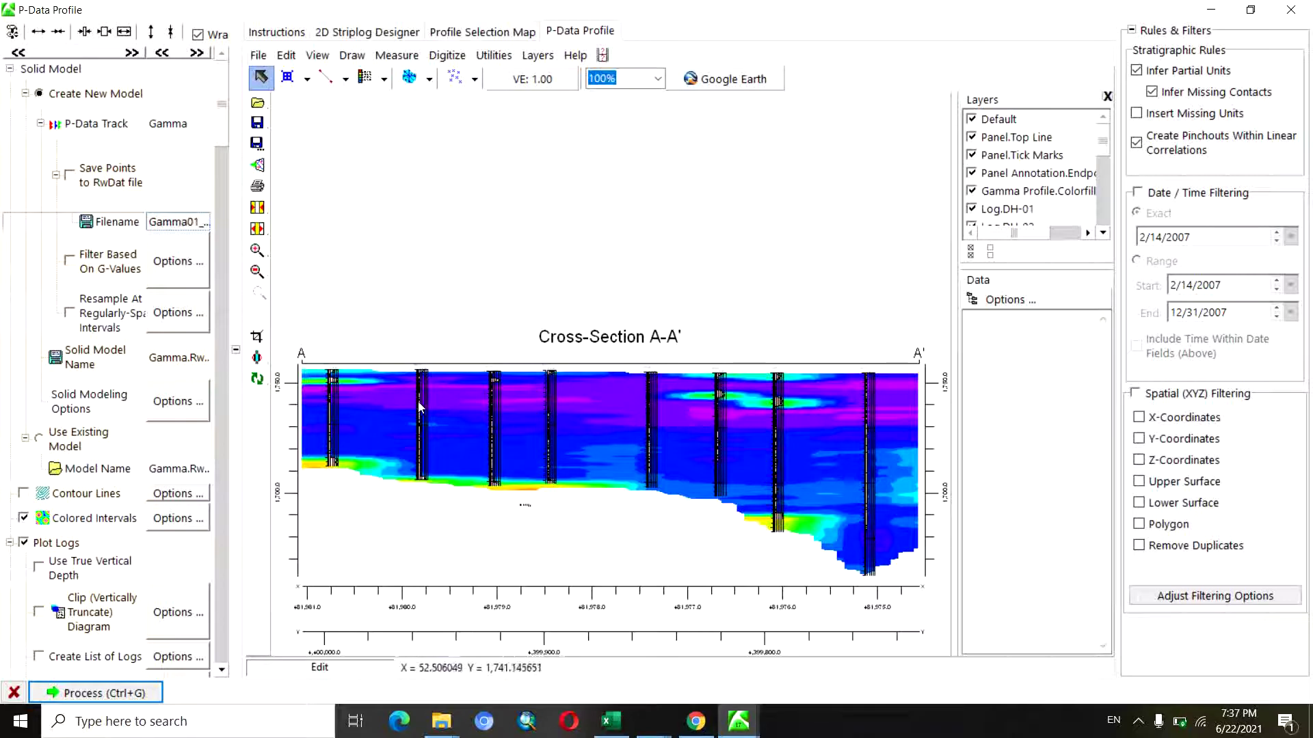
click(257, 56)
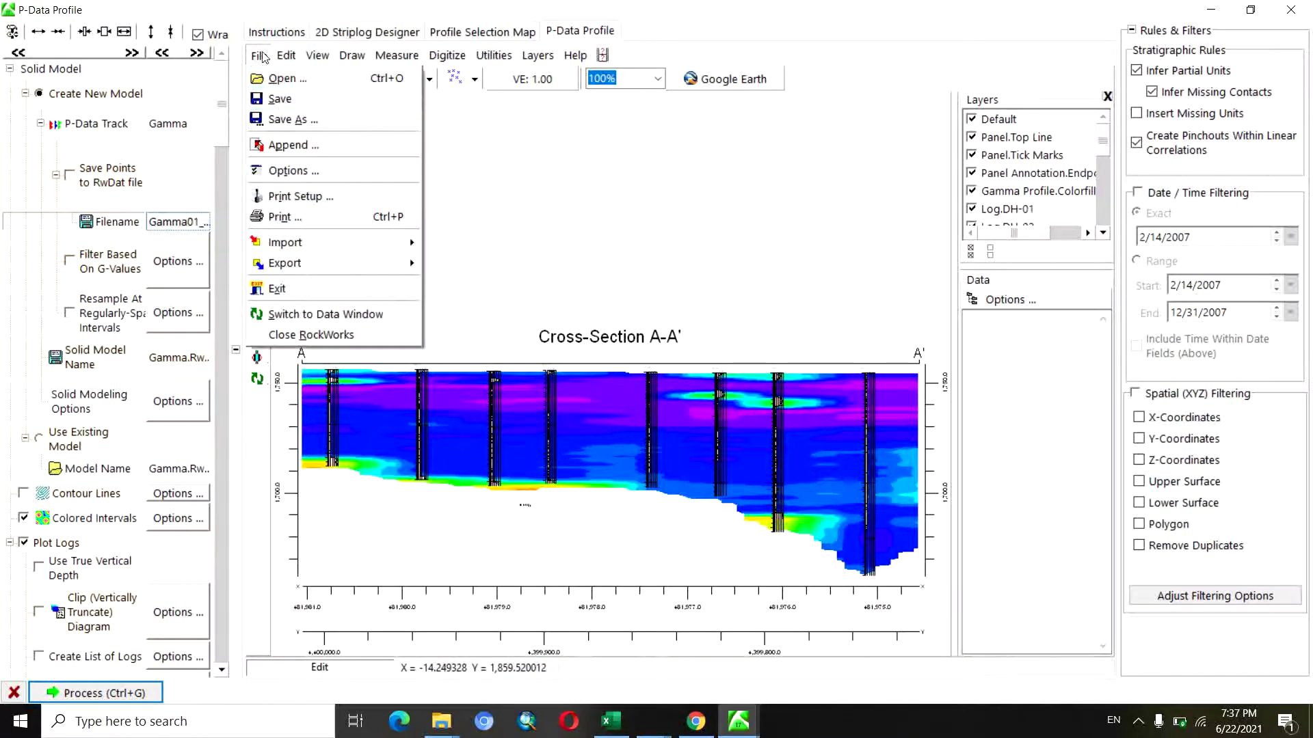
click(283, 100)
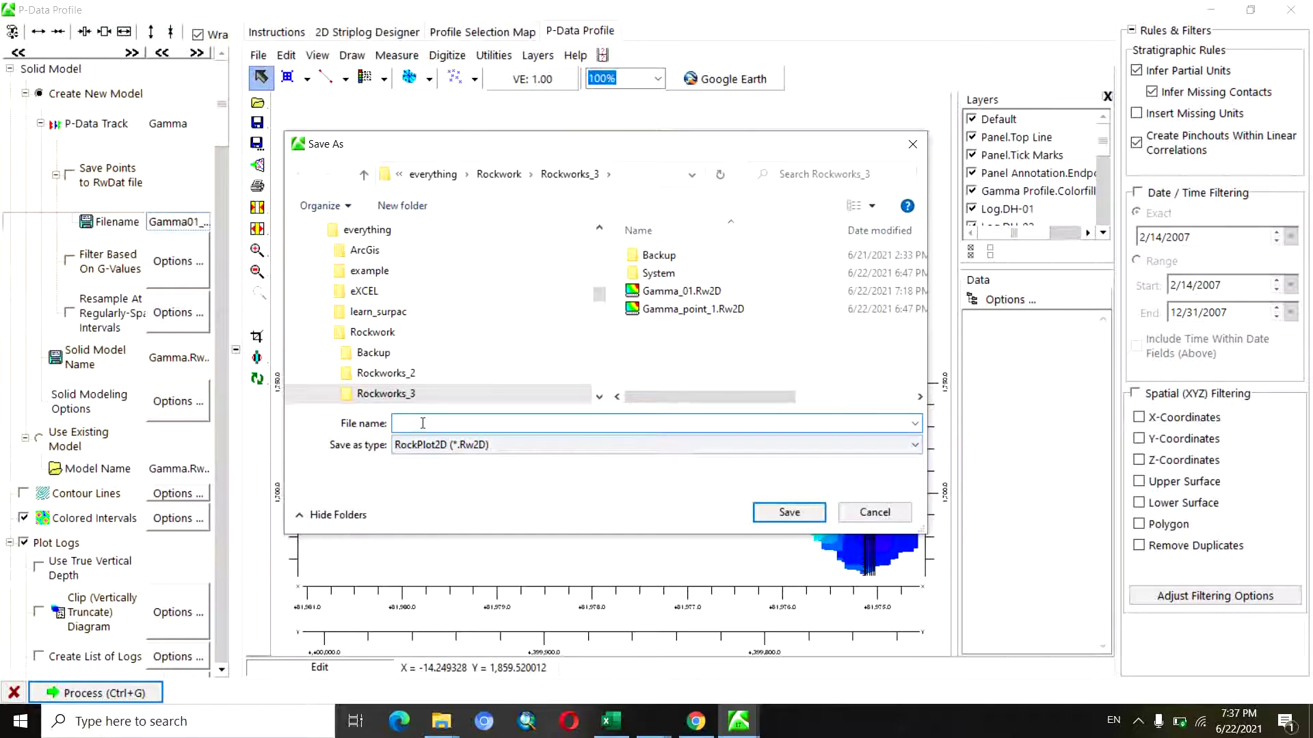
text(Gamma)
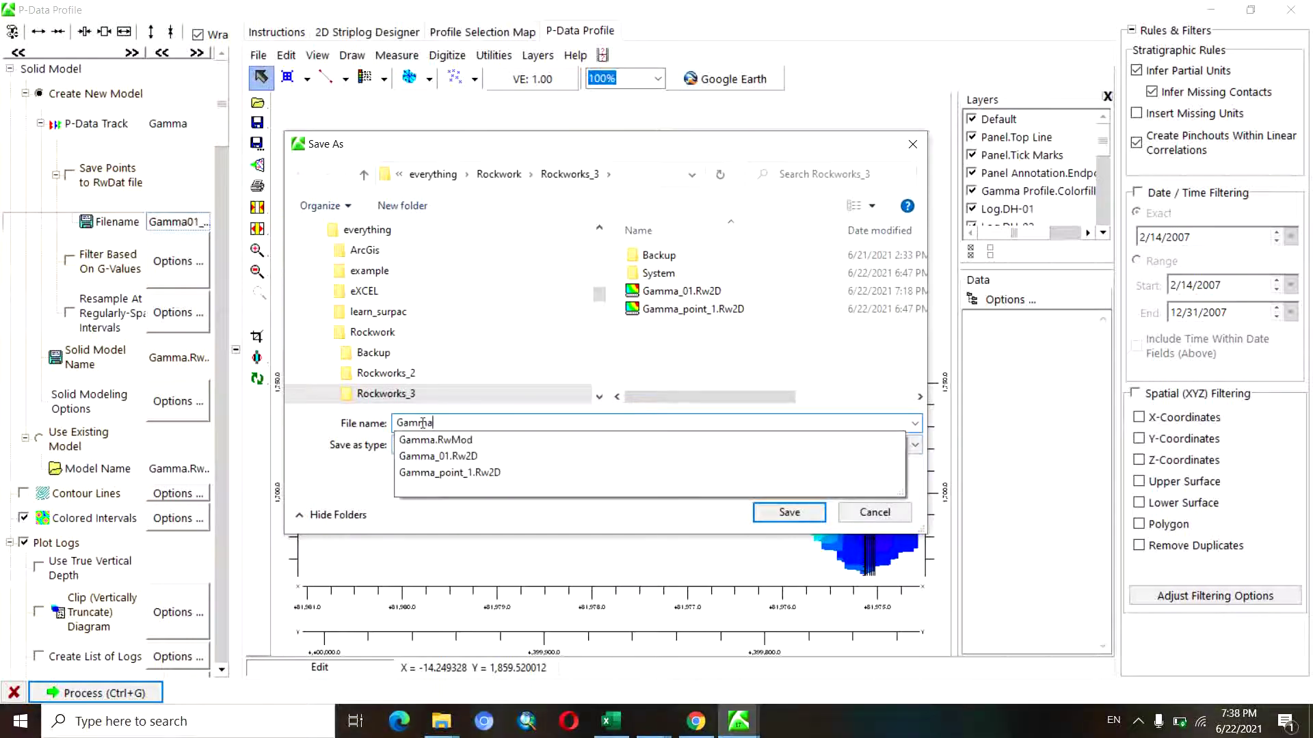
text(_profi)
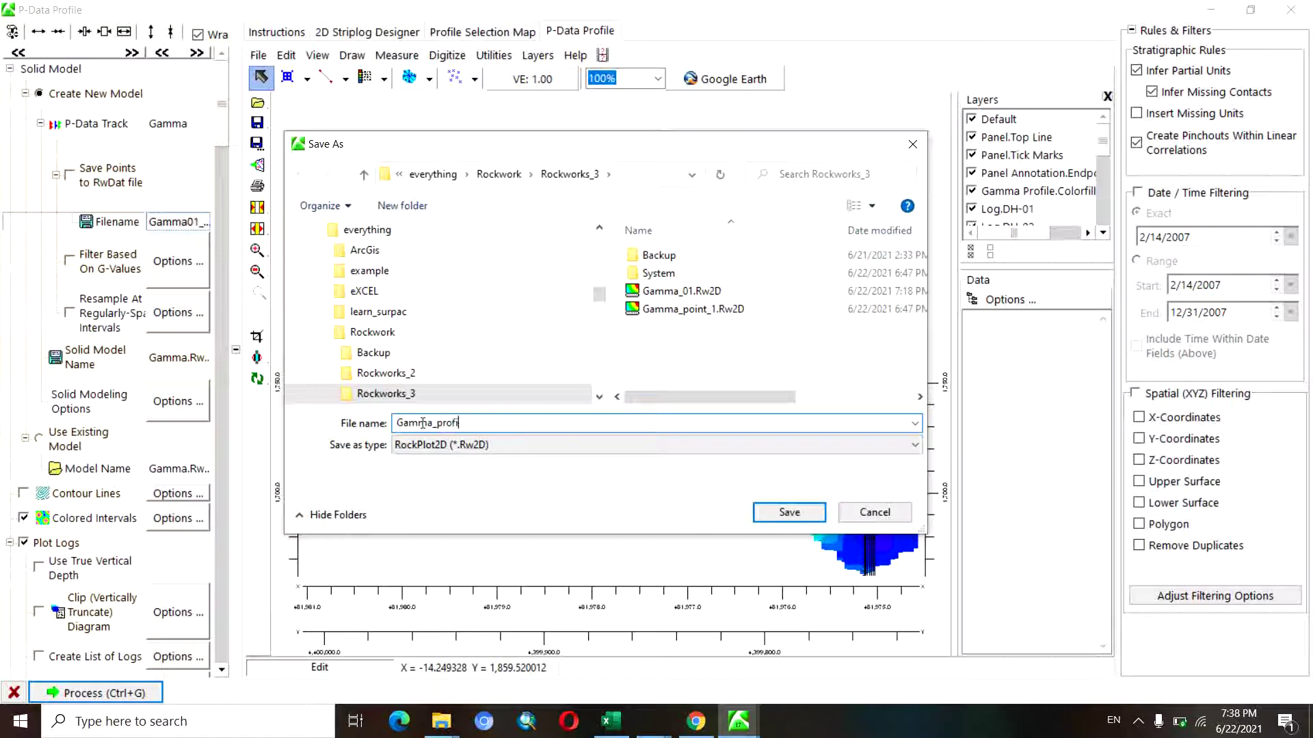
text(le_01)
click(788, 512)
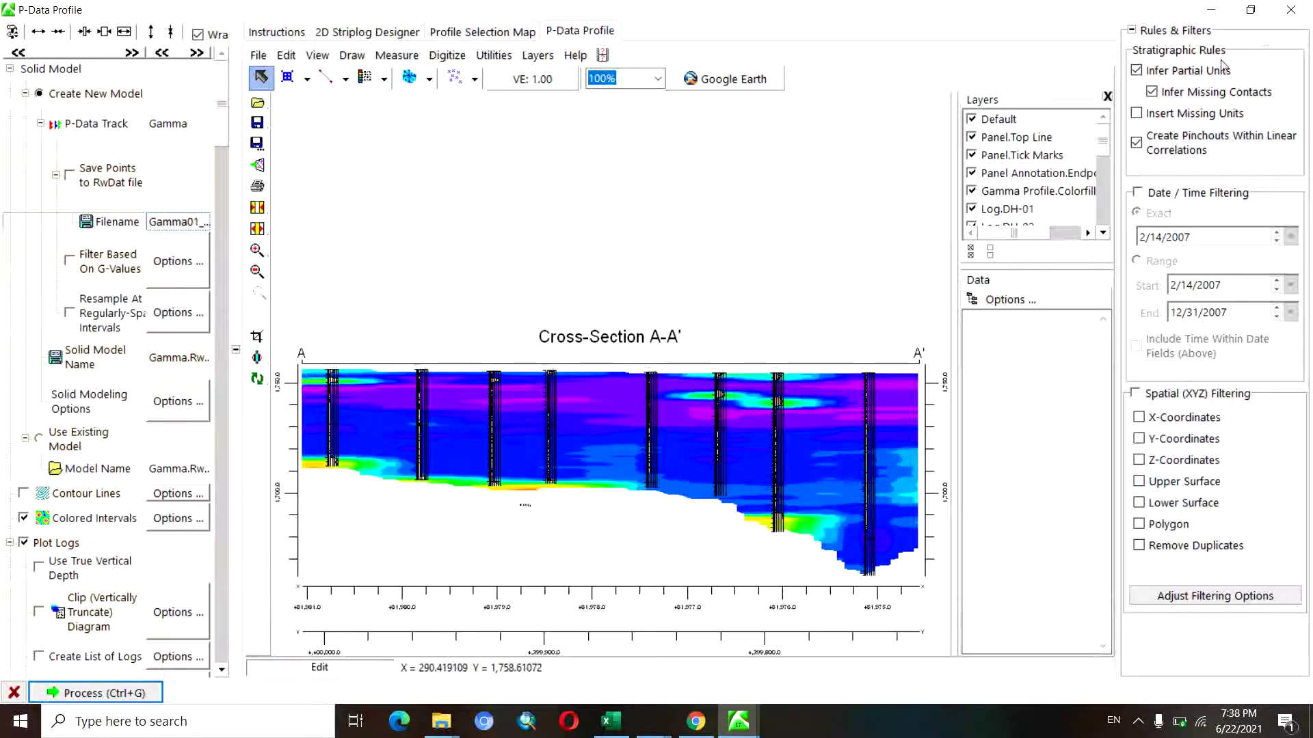
click(1287, 13)
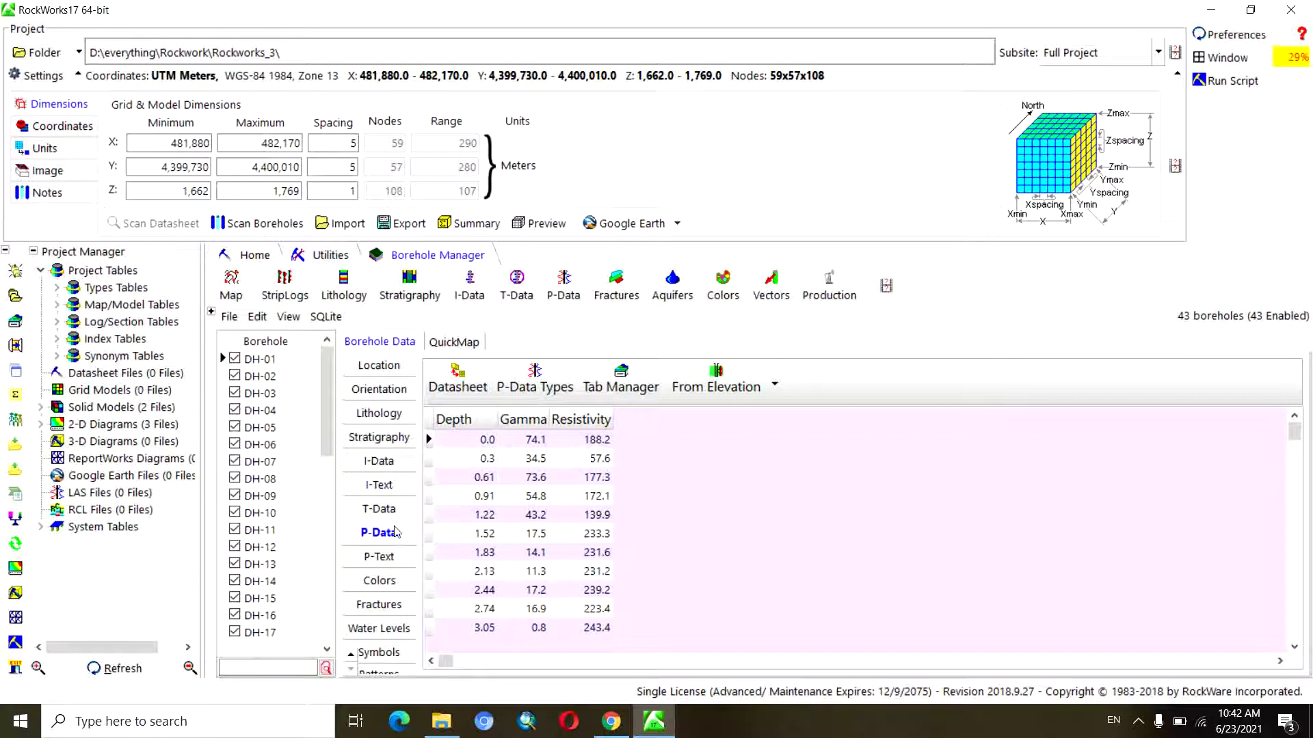
Start a P-Data solid model, keeping Gamma as its track, and name the point datasheet file Gamma01_model.rwdat.
click(563, 287)
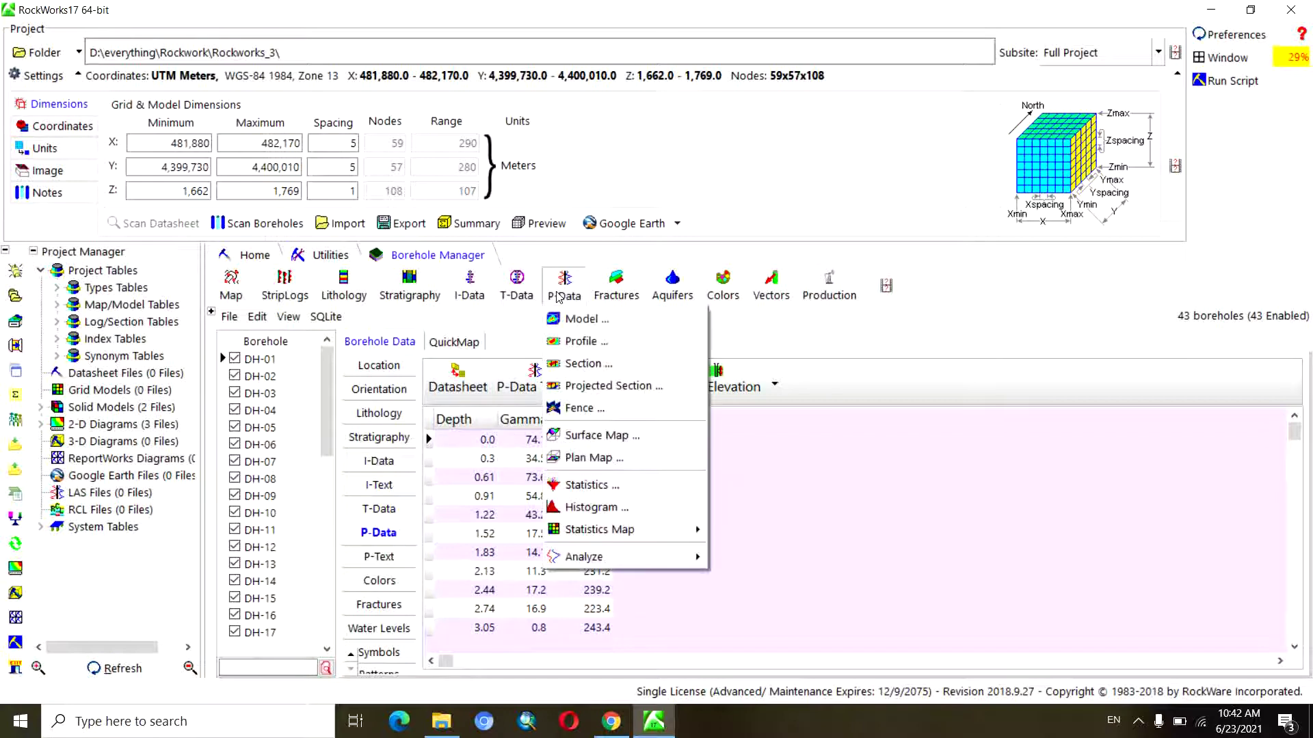
click(584, 323)
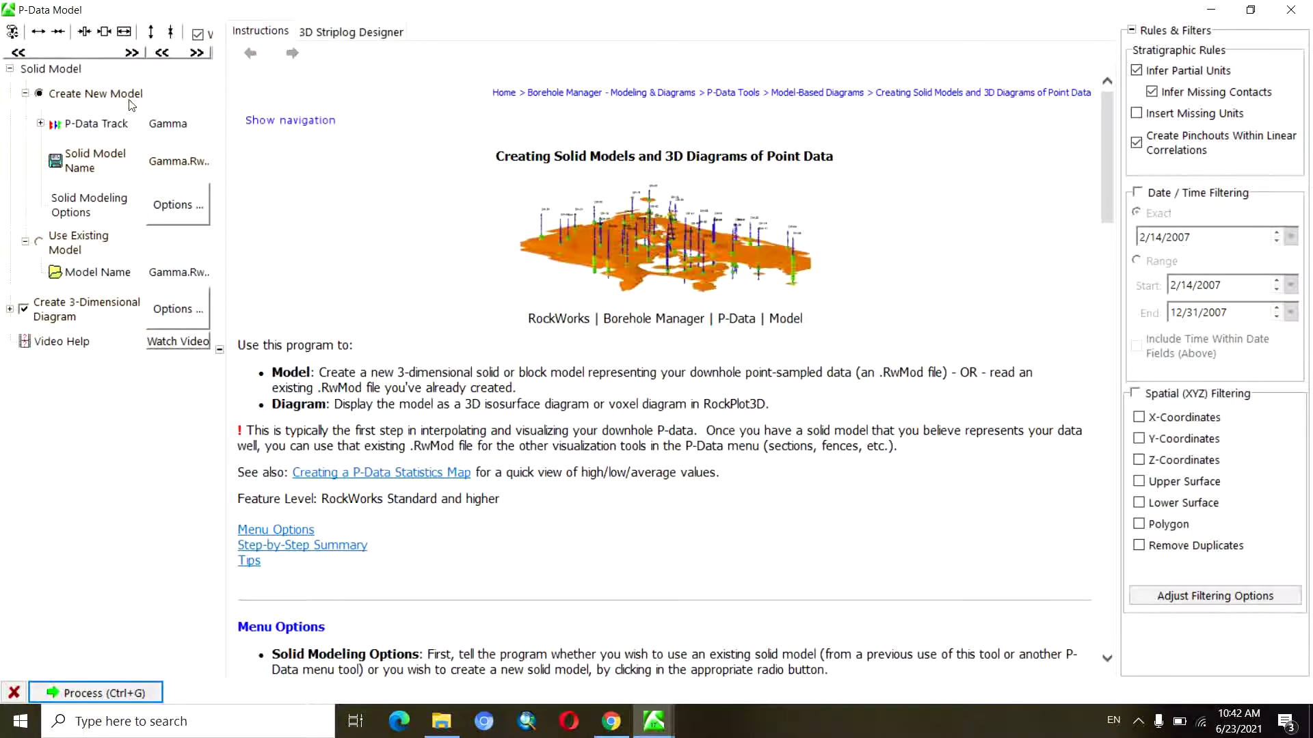
click(203, 126)
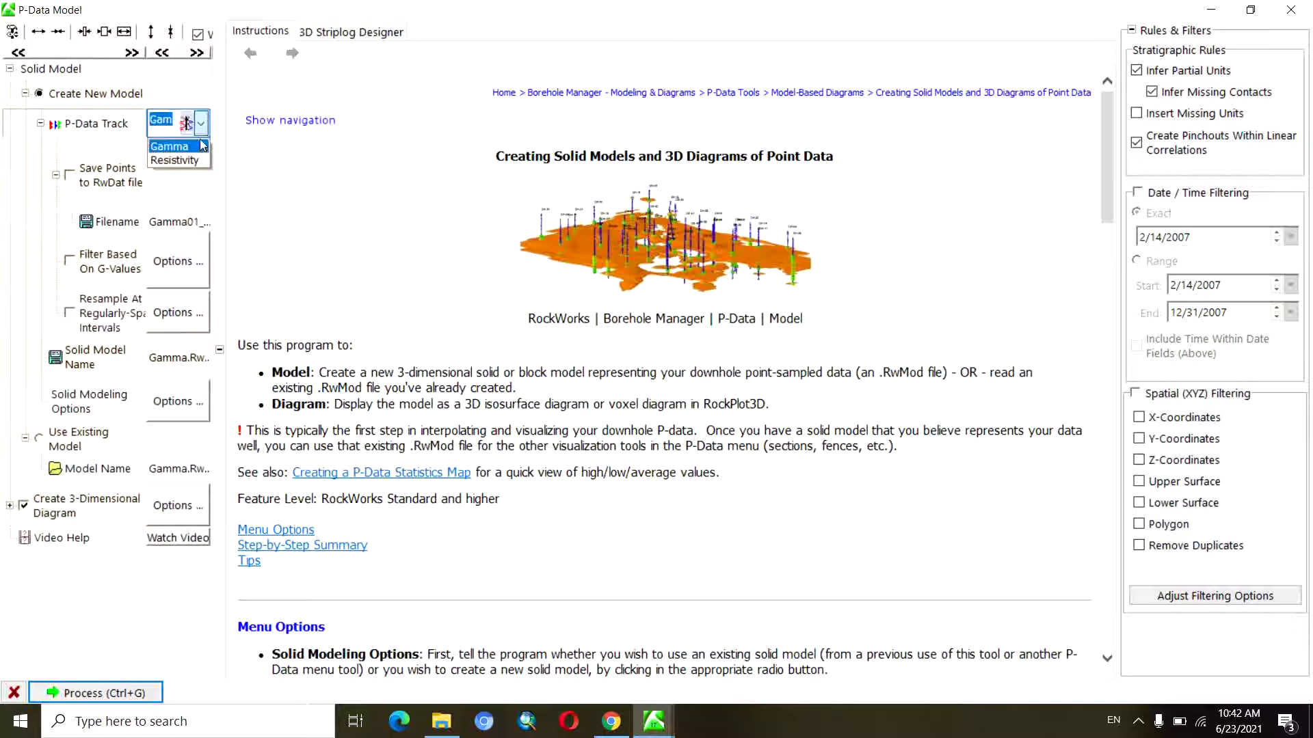
click(203, 148)
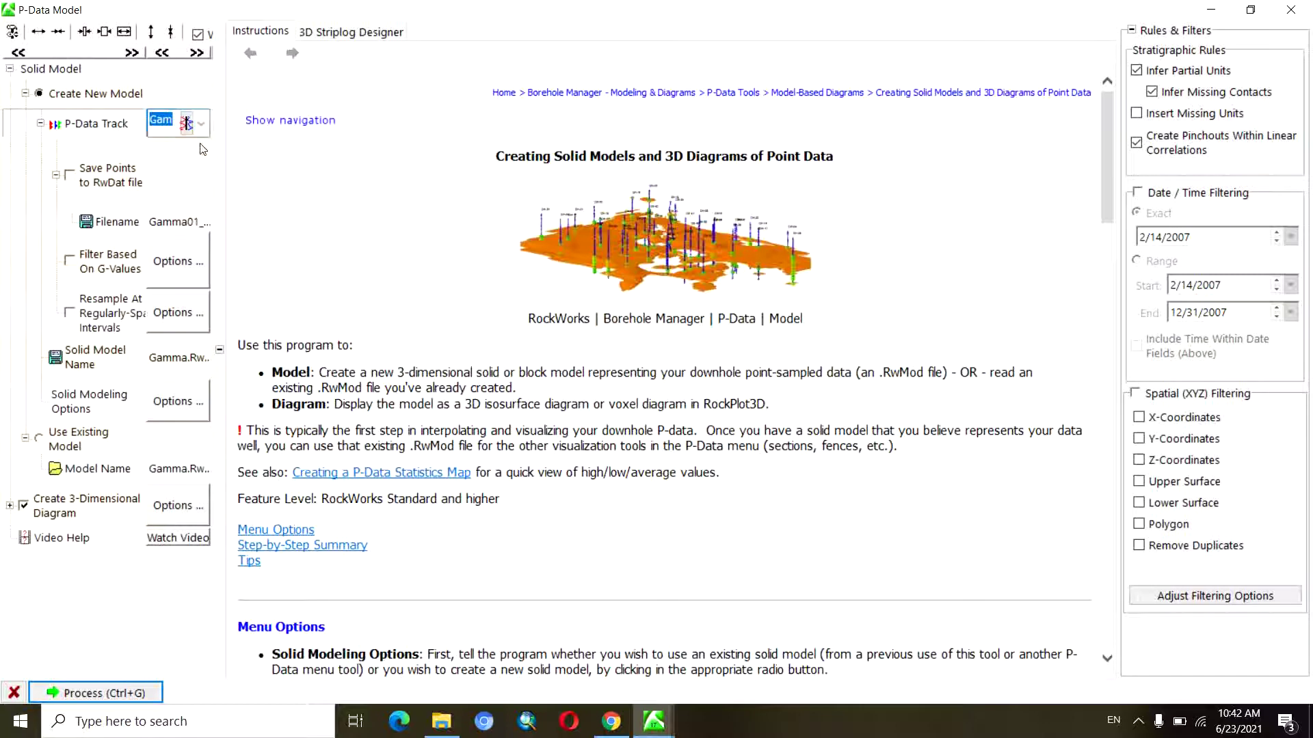
click(204, 226)
click(202, 224)
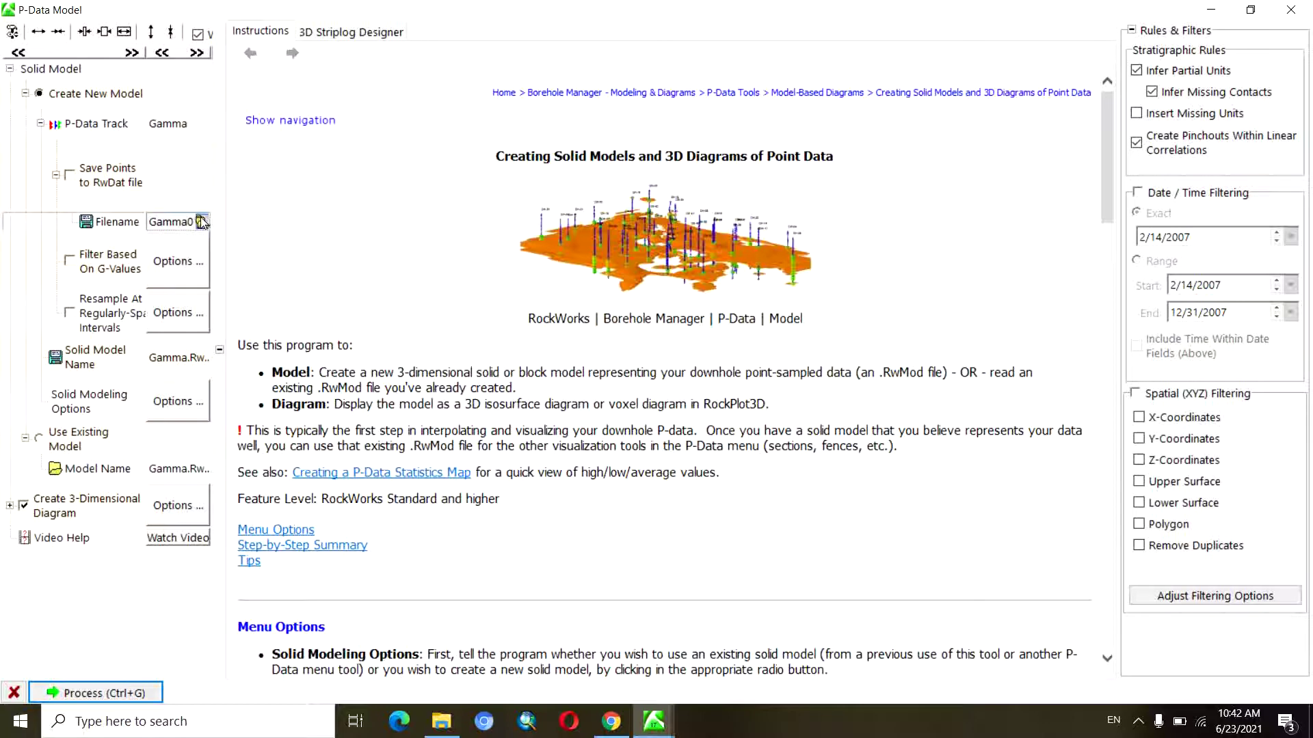
drag(477, 424, 450, 418)
text(model)
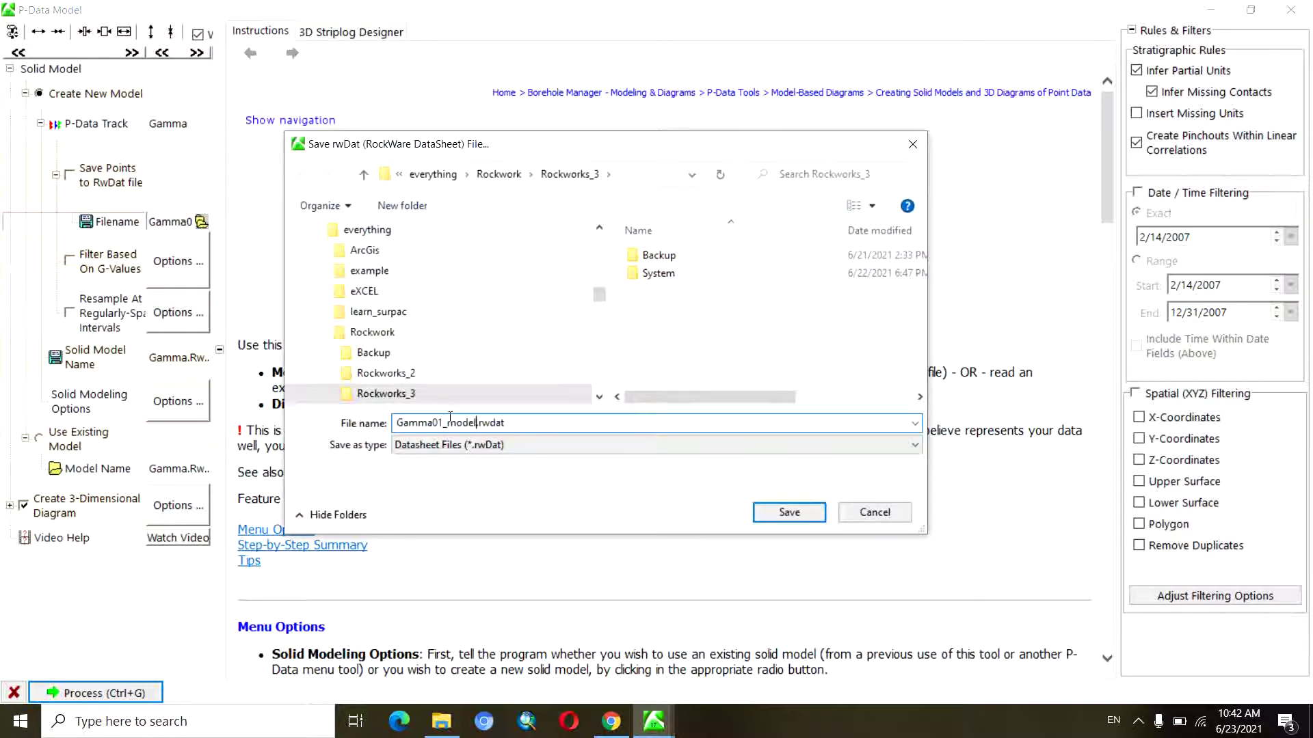
click(793, 514)
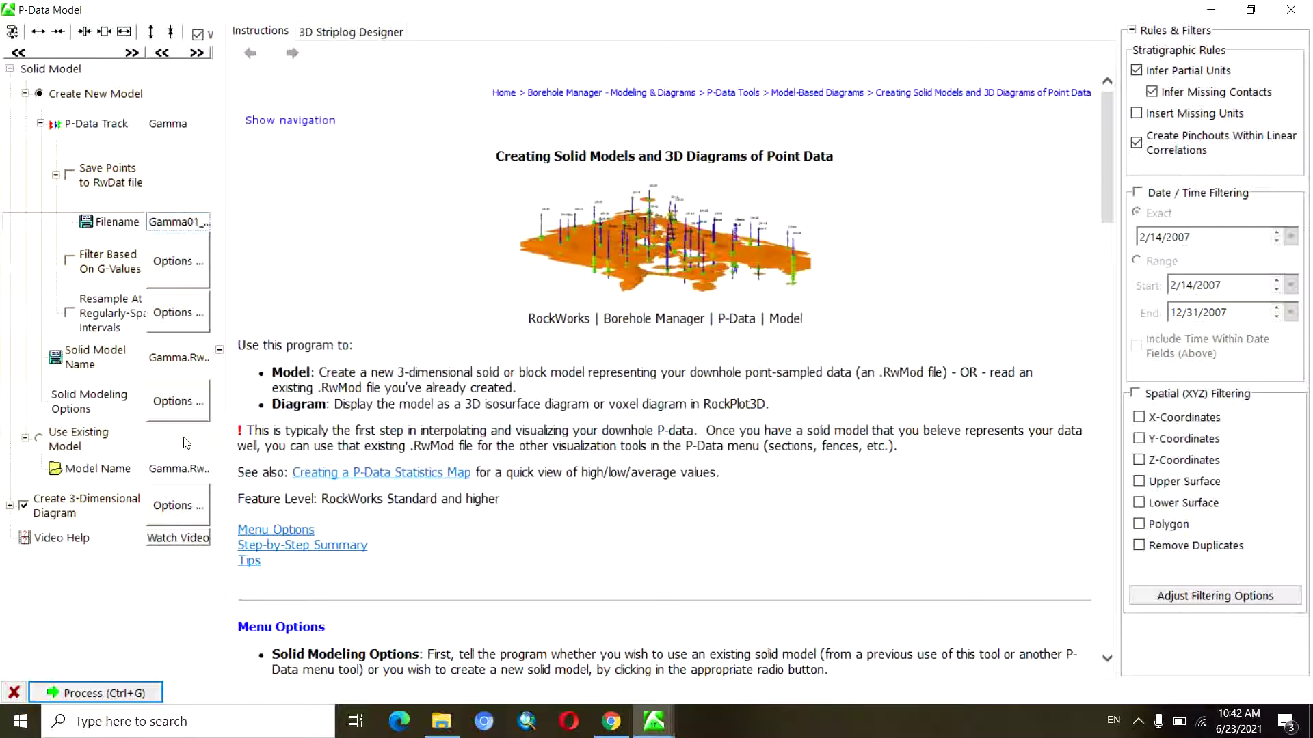
Set the model's 3D block diagram type to voxels and turn off the isomesh and faults.
click(181, 512)
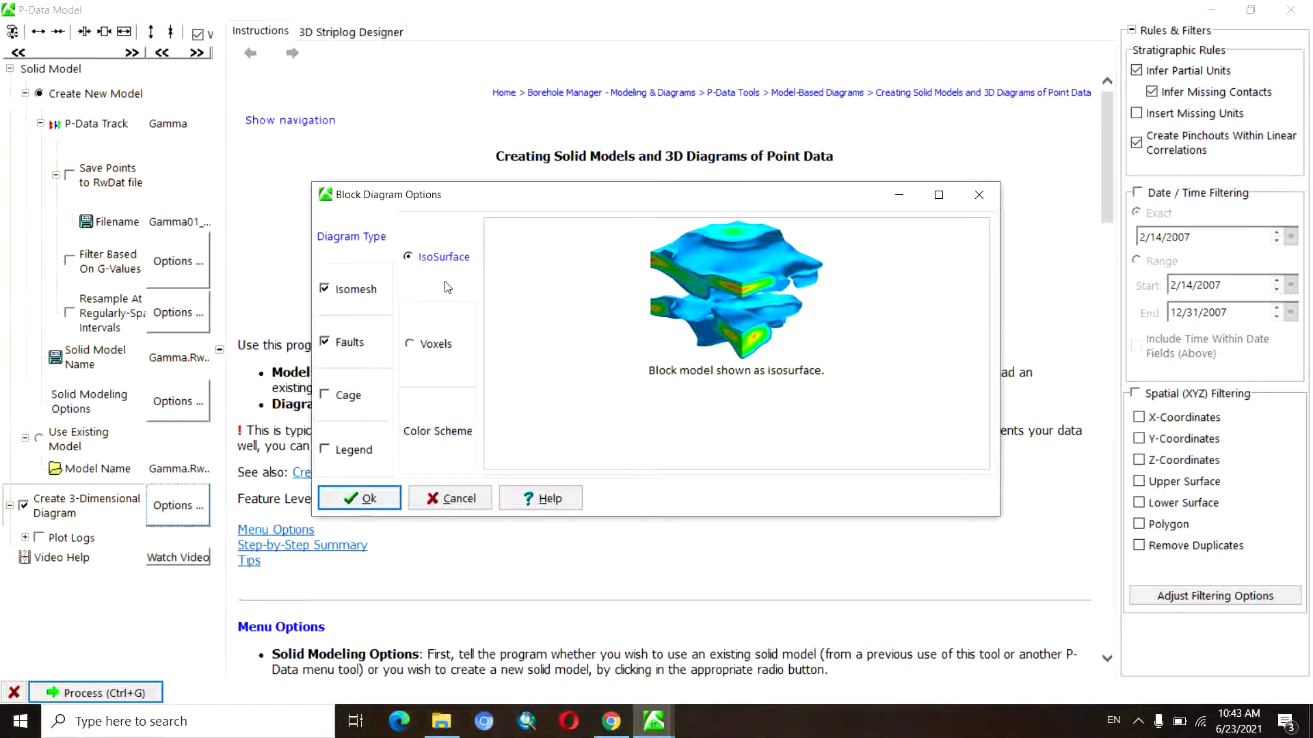
click(419, 351)
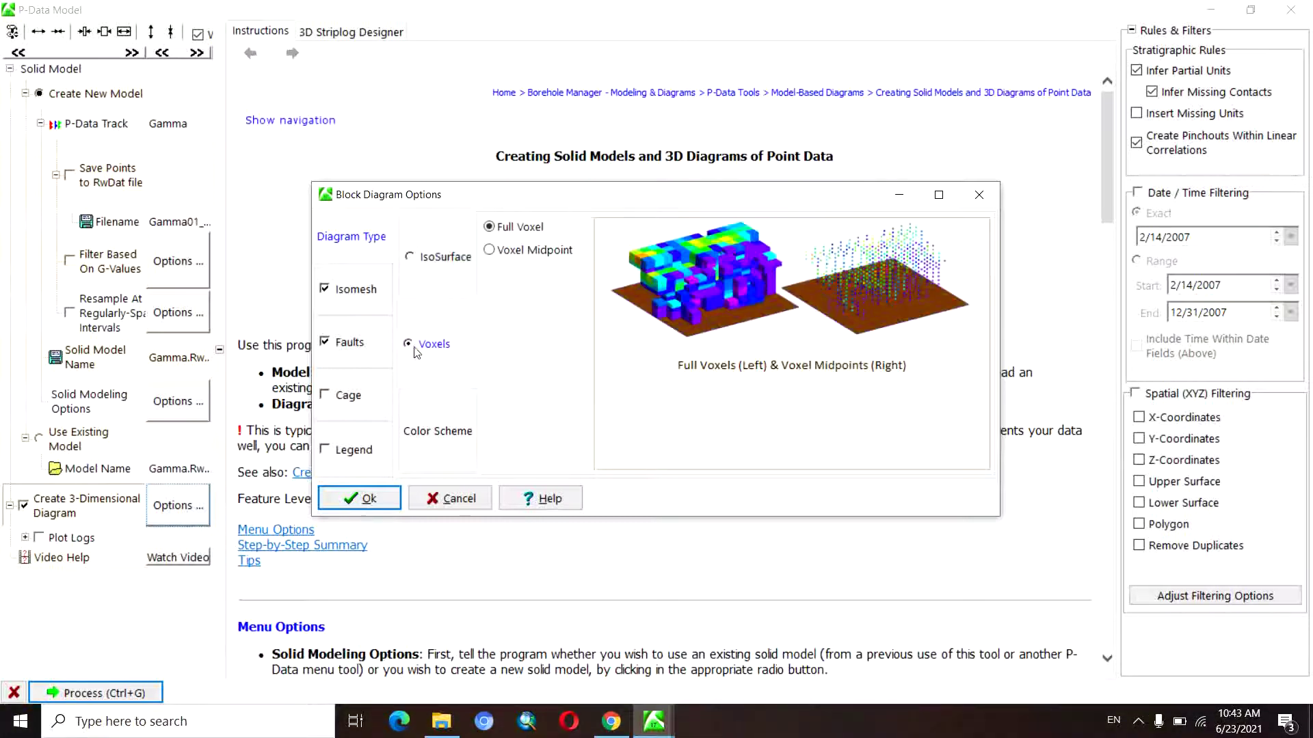
click(324, 292)
click(327, 344)
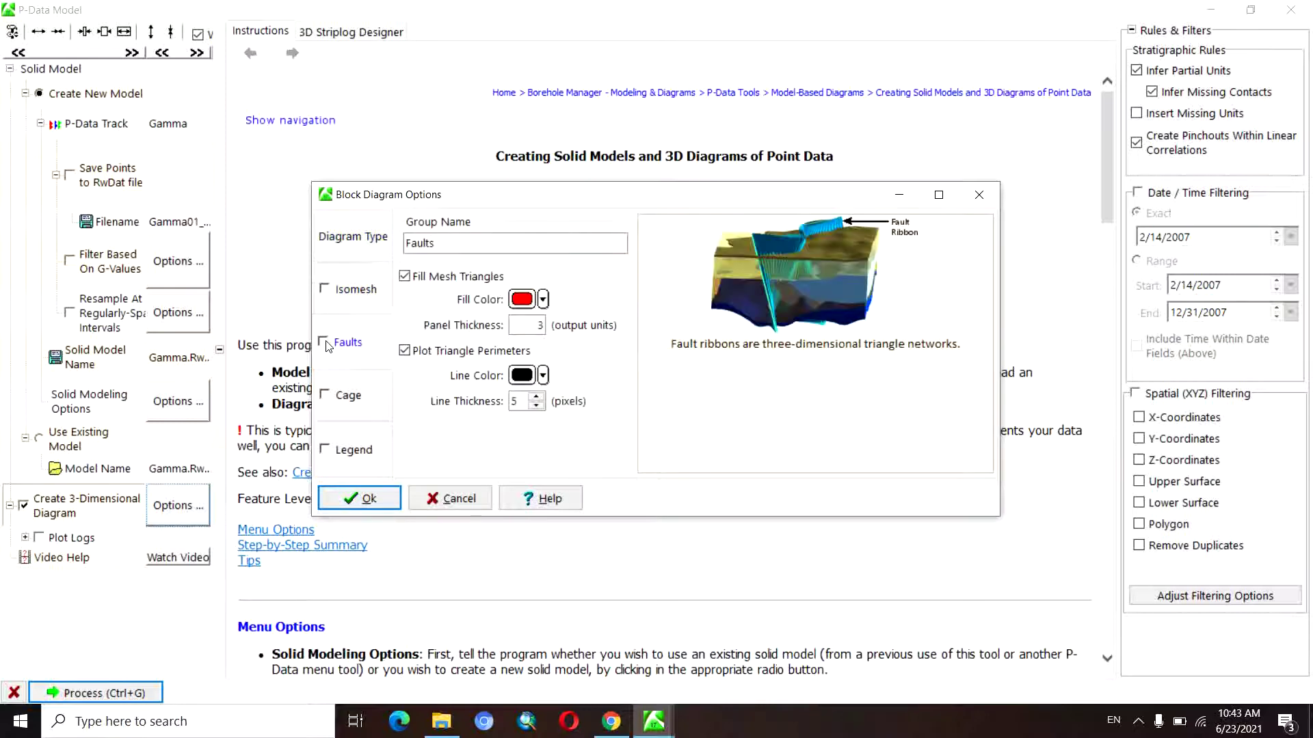
click(326, 344)
click(366, 238)
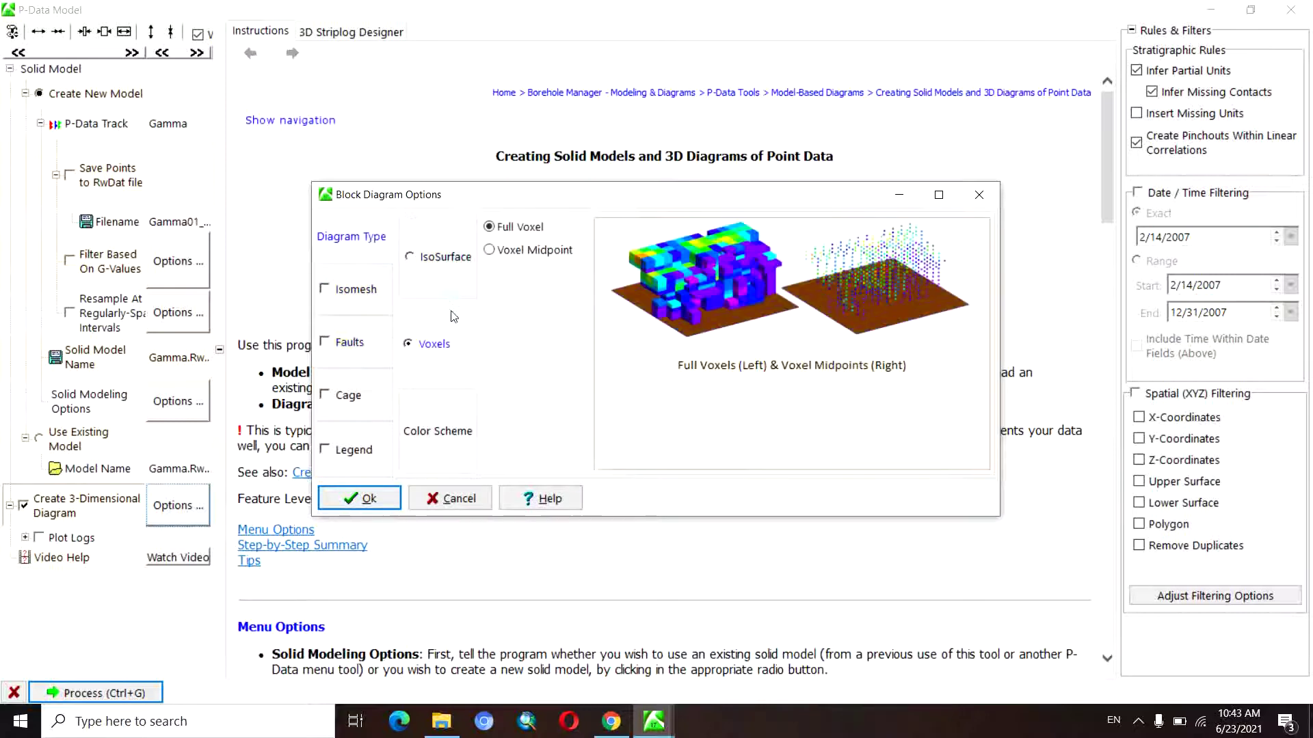
click(374, 504)
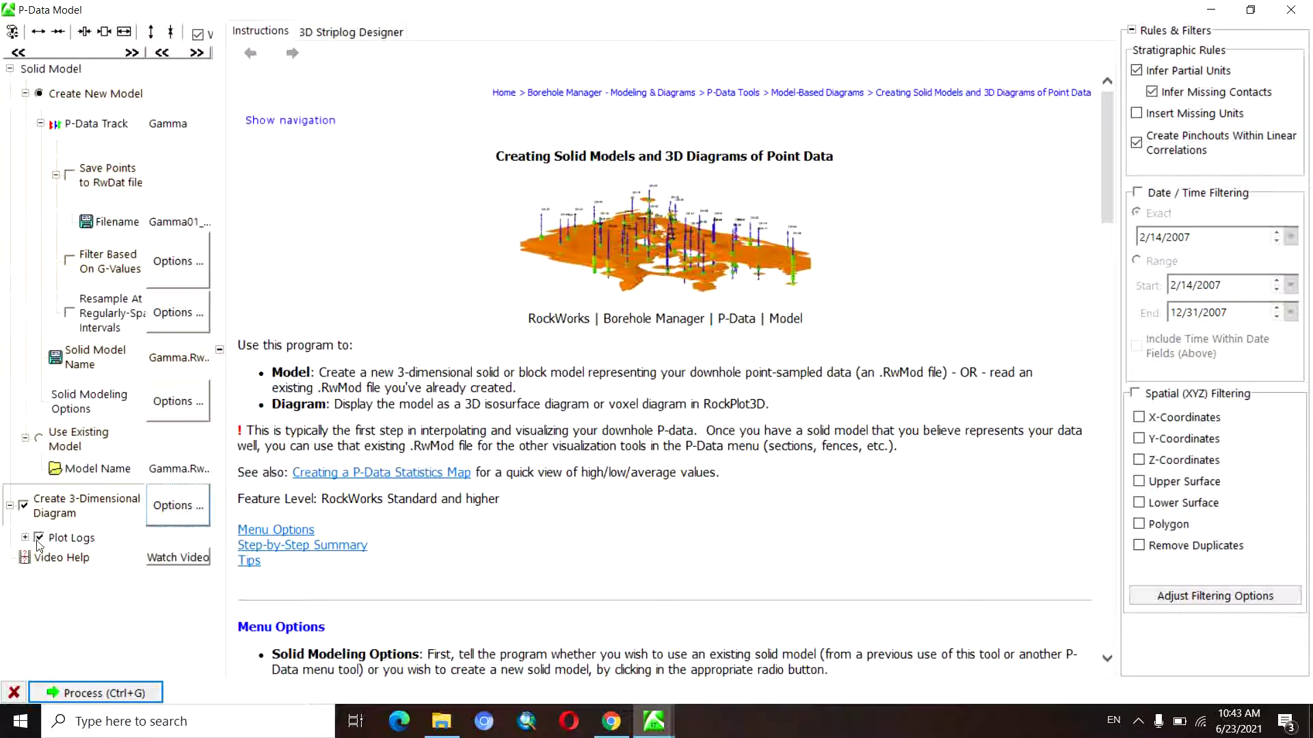
Set the 3D striplogs to omit lithology and plot P-Data #1 with the Gamma track, and process the solid model.
click(355, 34)
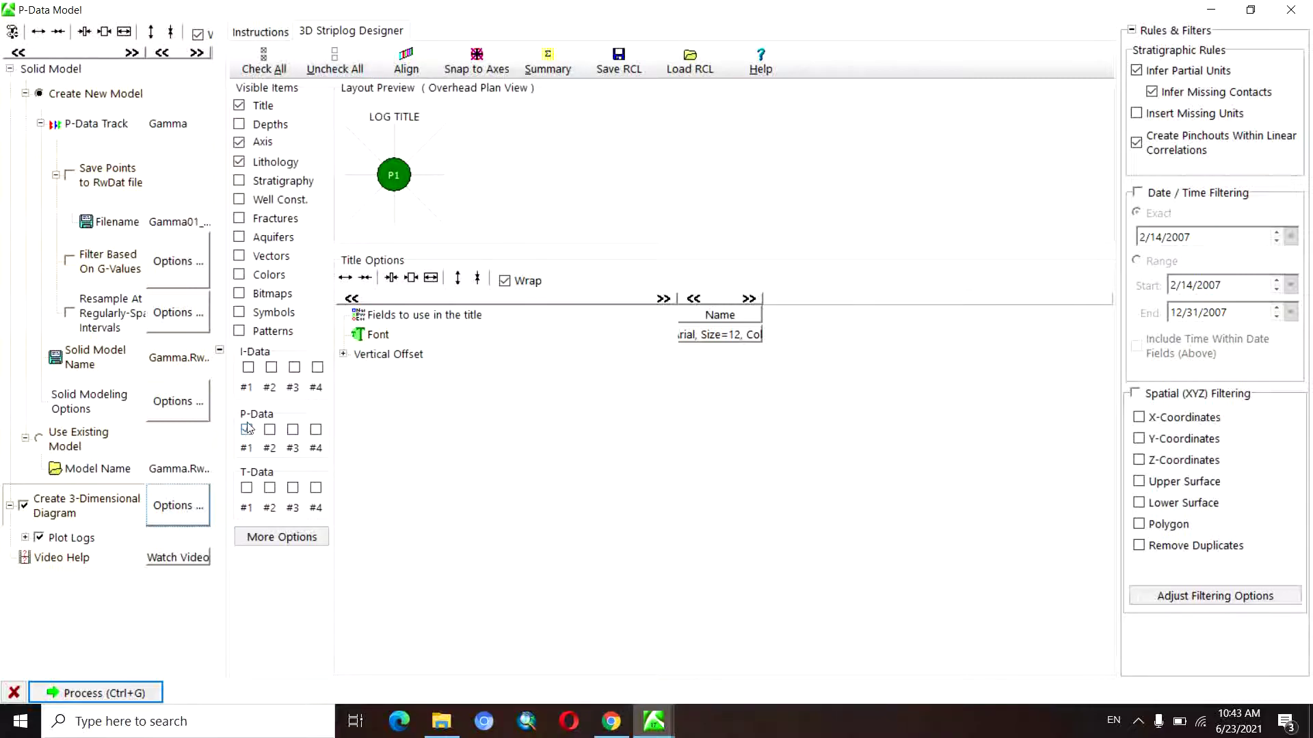
click(239, 164)
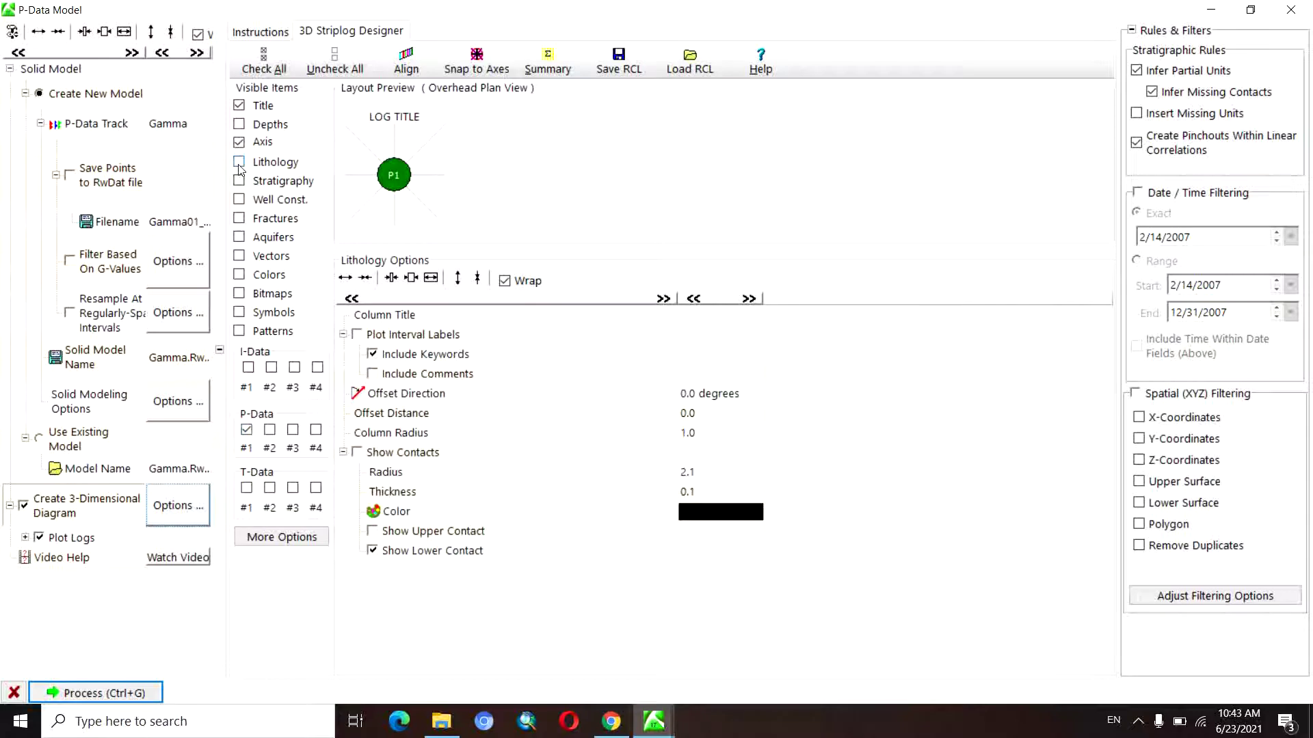
click(249, 428)
click(753, 316)
click(753, 316)
click(755, 318)
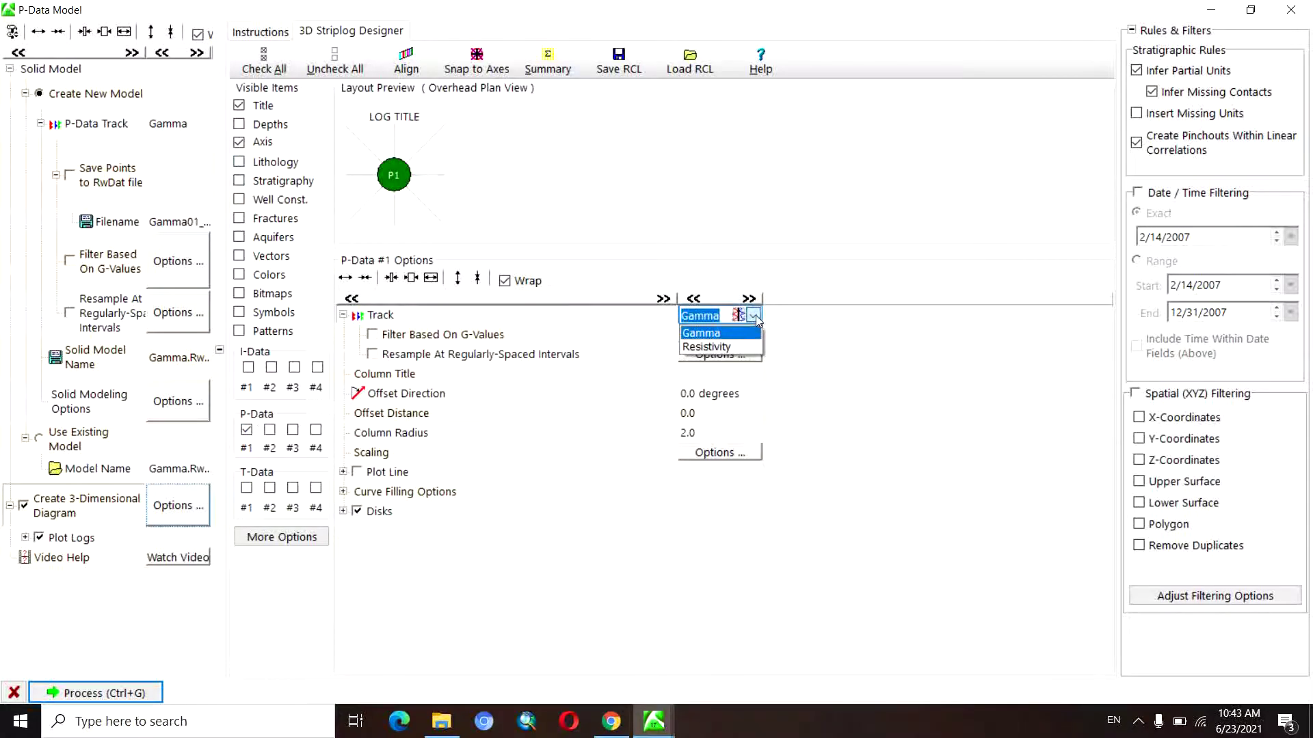
click(755, 335)
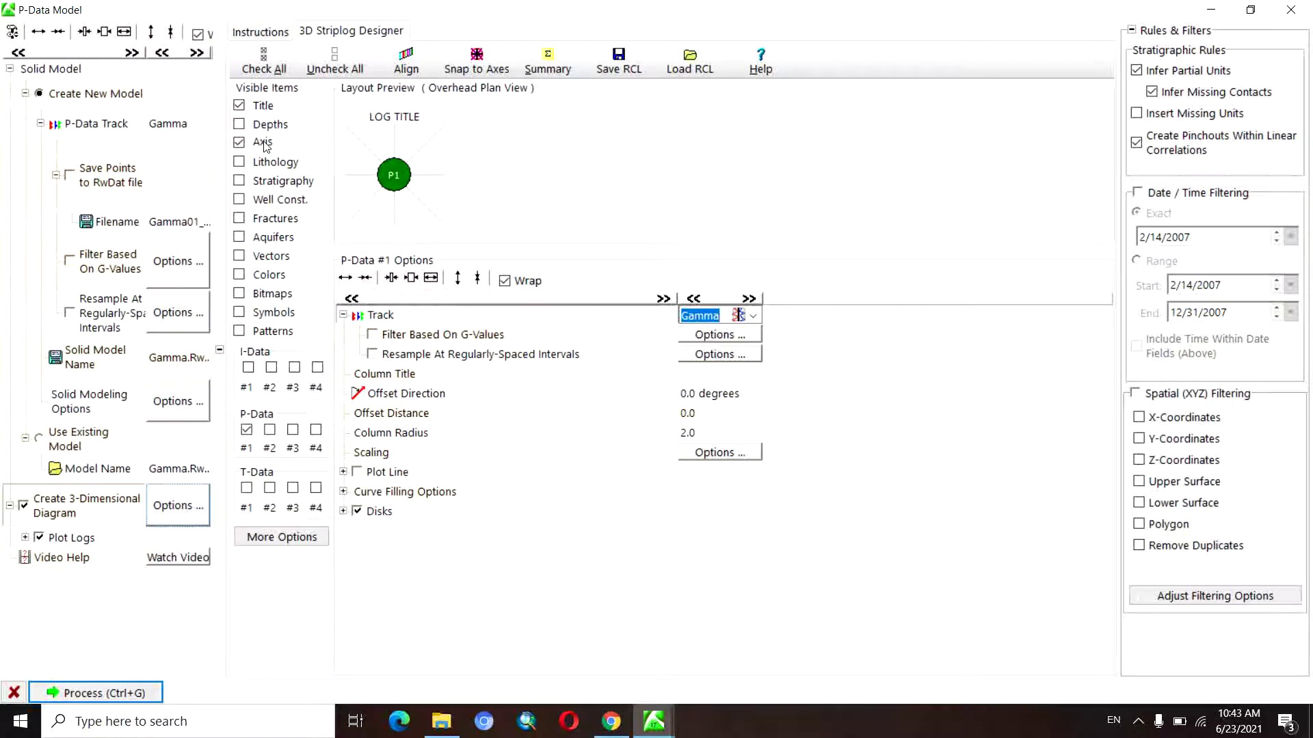
click(247, 430)
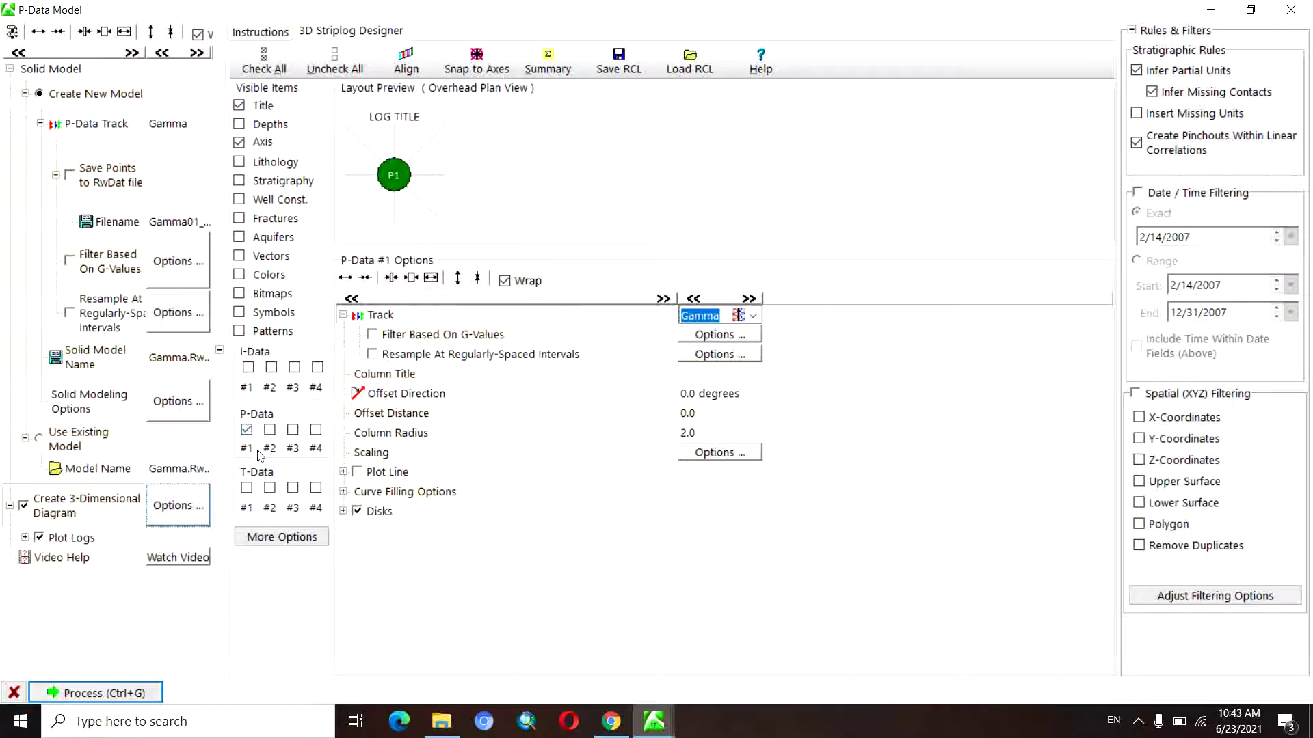
click(102, 694)
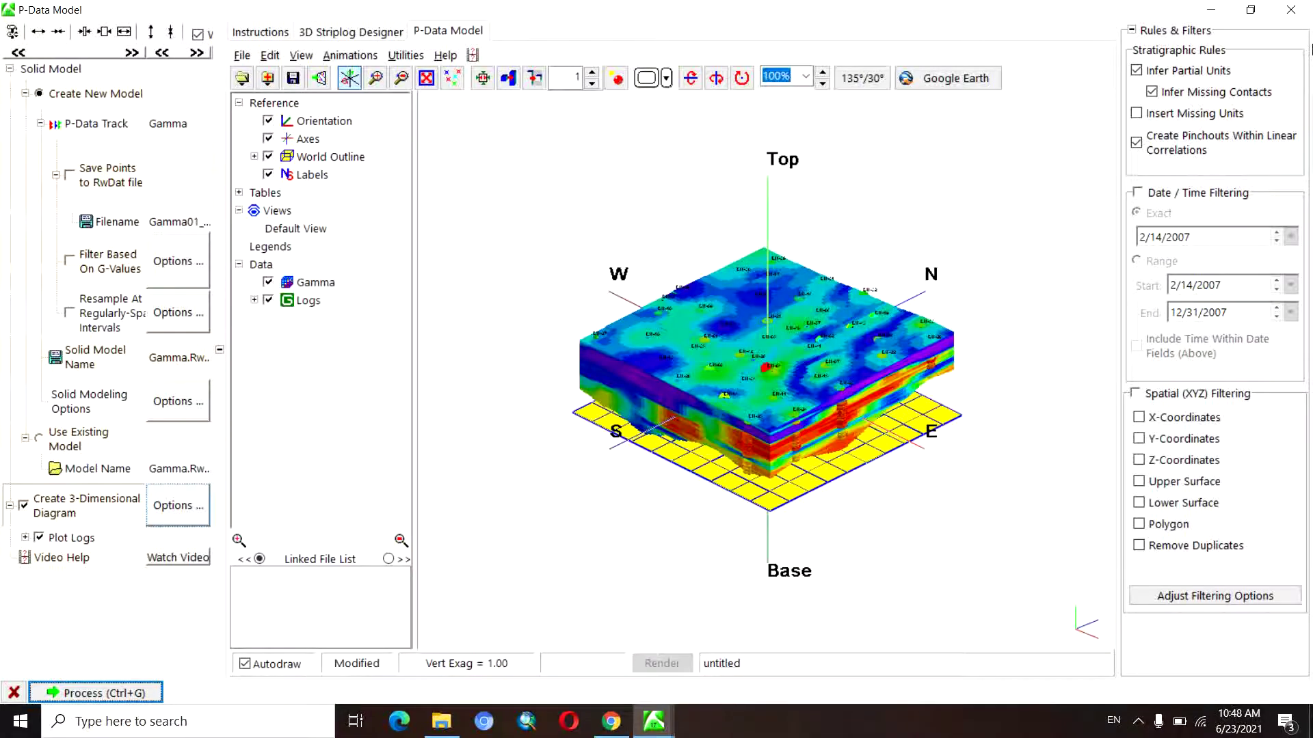
Hide the borehole logs and examine the Gamma voxel model from several sides.
drag(773, 373, 817, 333)
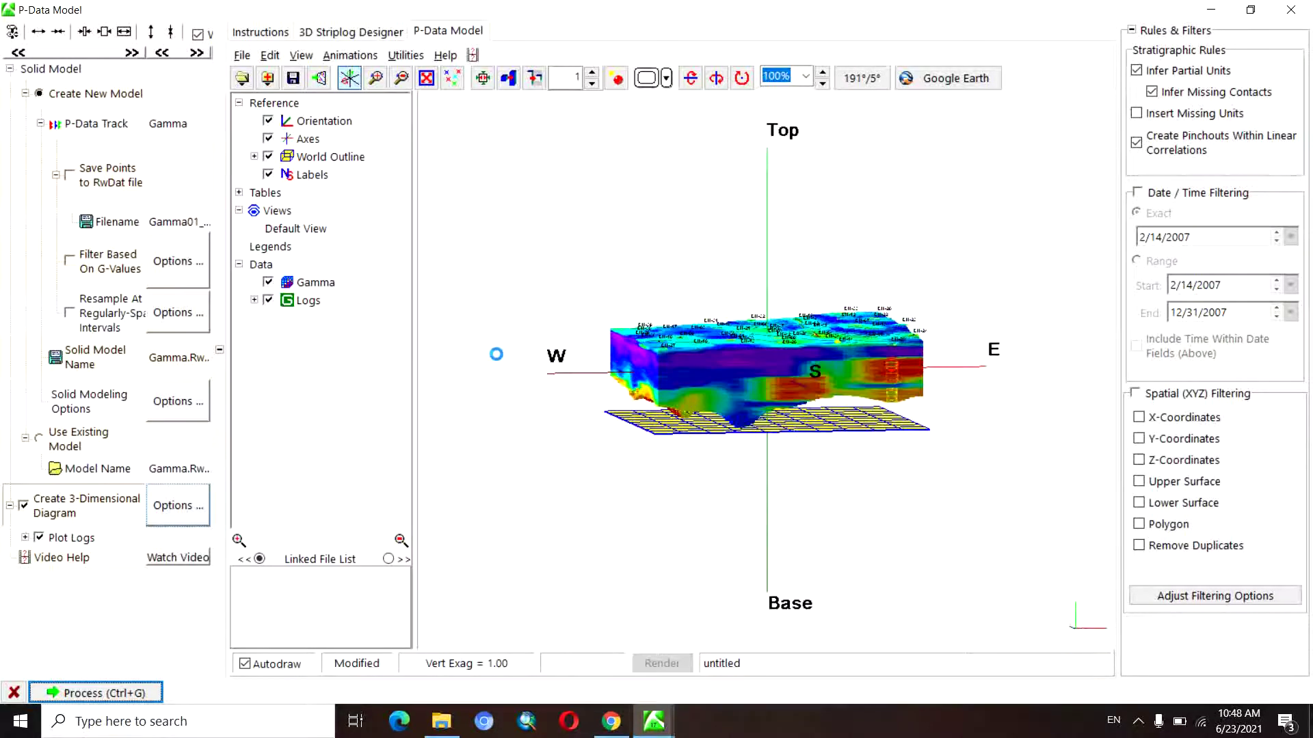
click(269, 301)
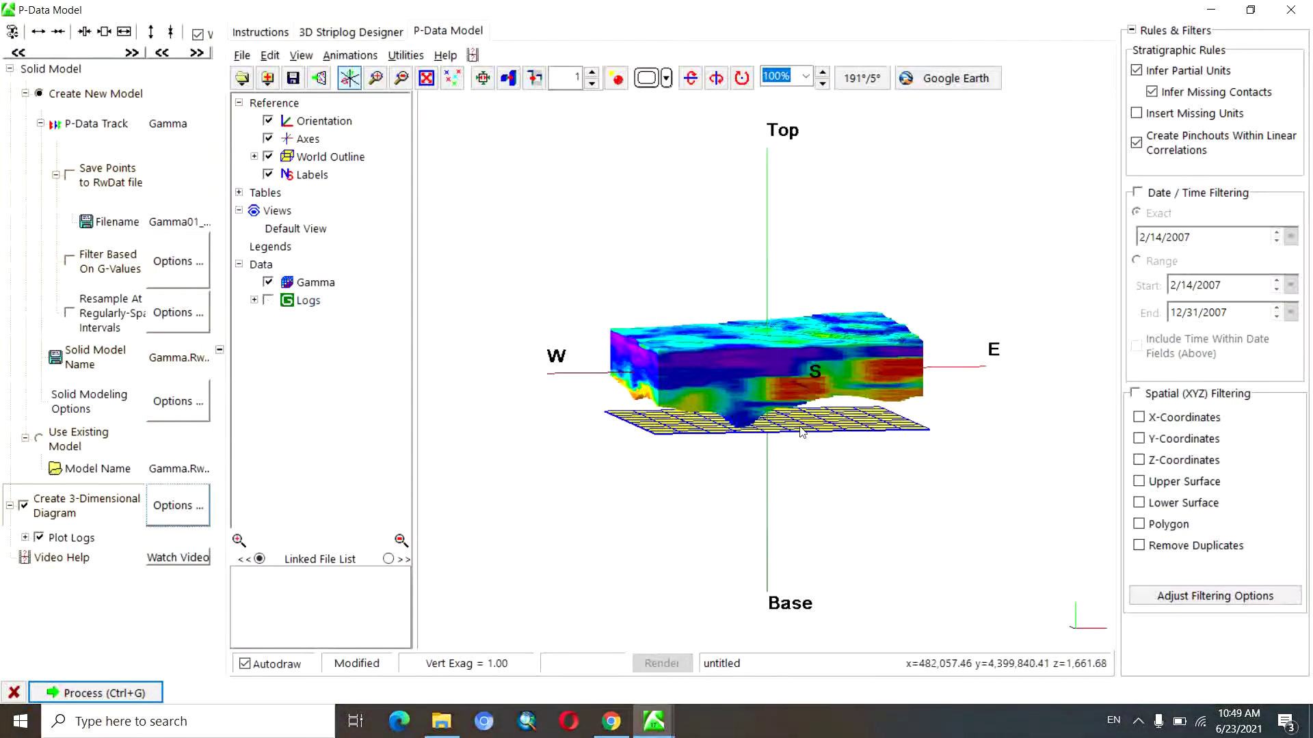
drag(802, 431, 781, 354)
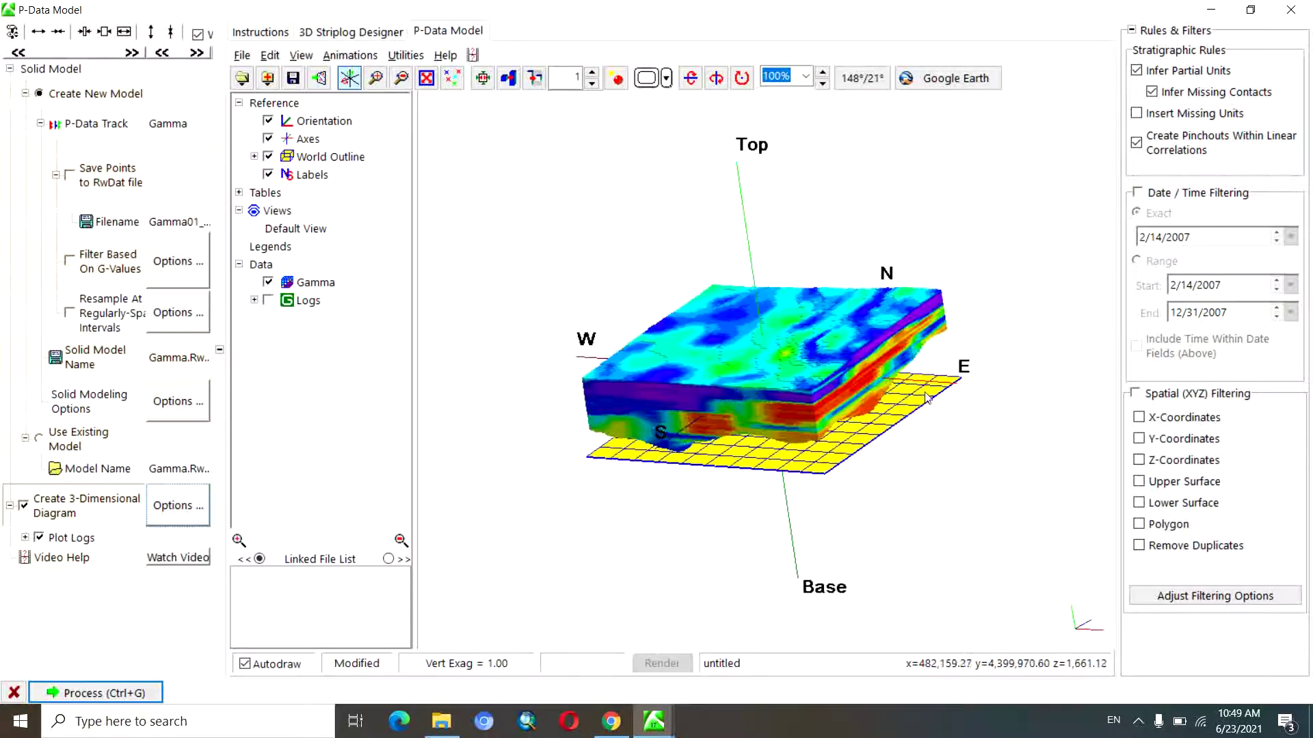
drag(927, 398, 892, 352)
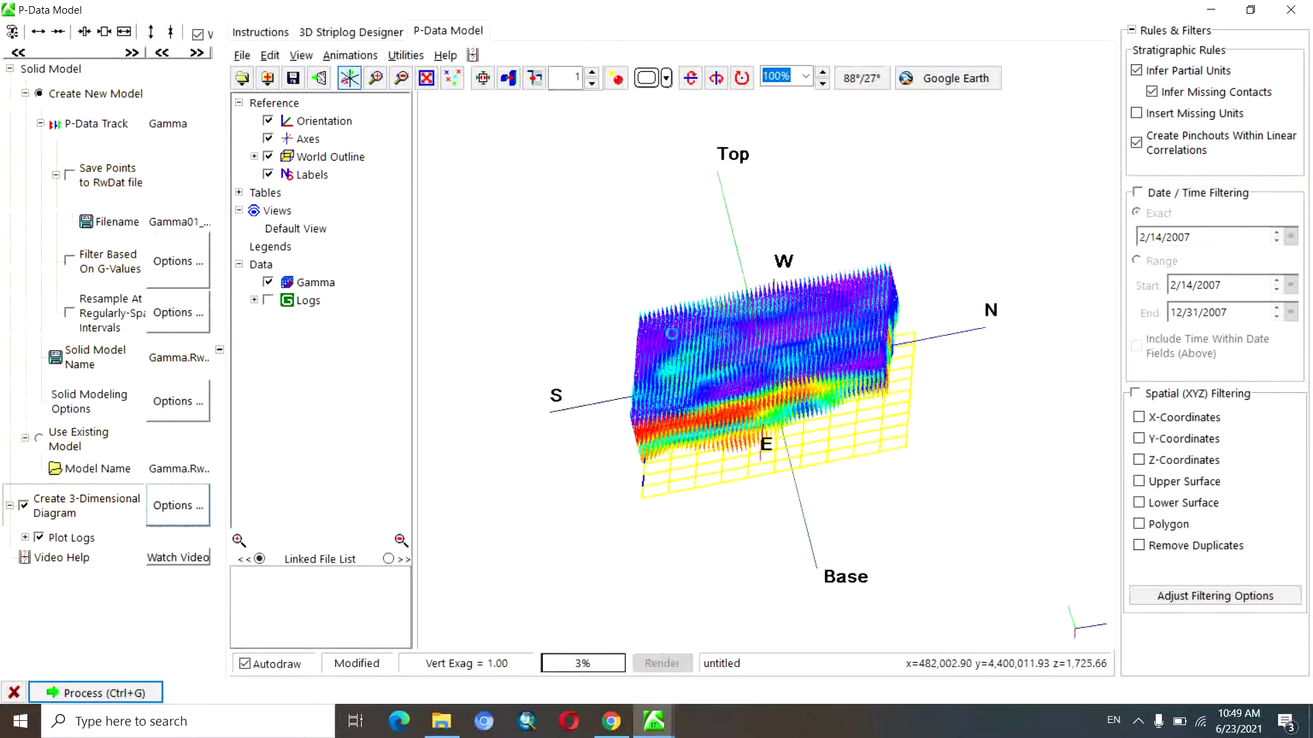
drag(790, 323, 834, 315)
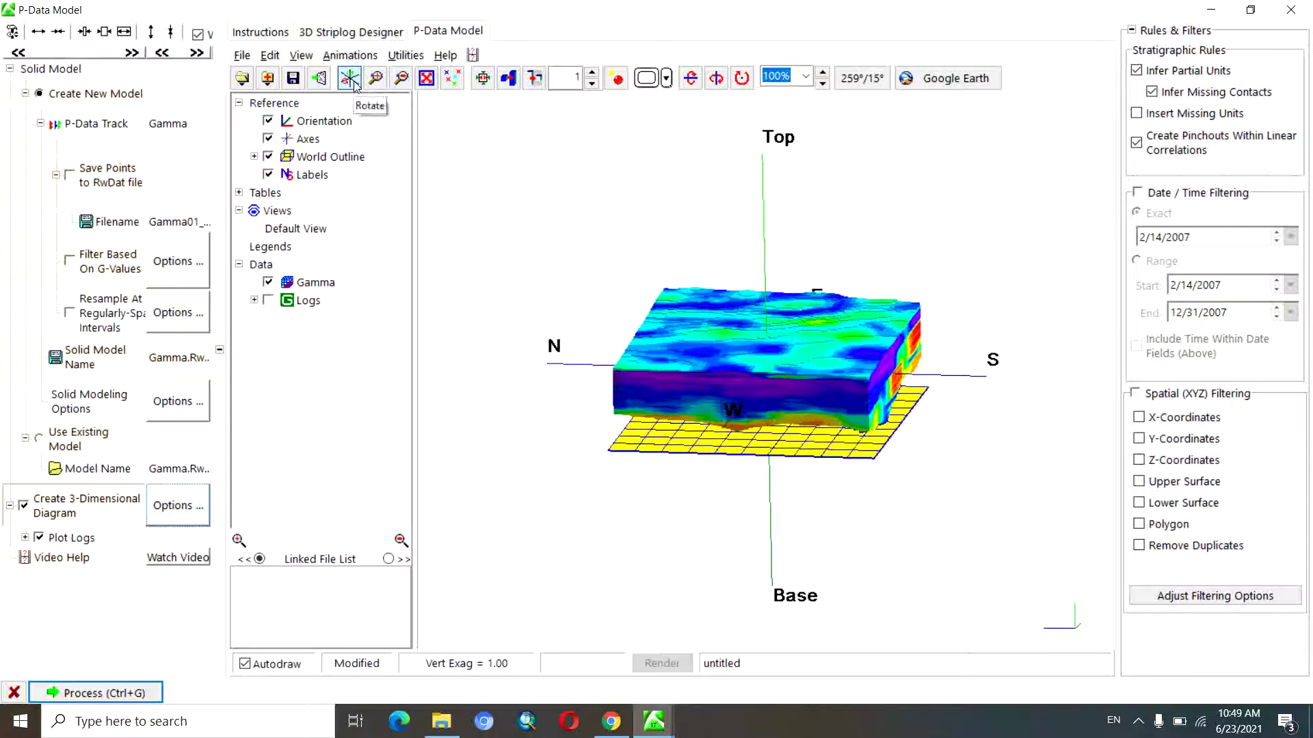
click(716, 77)
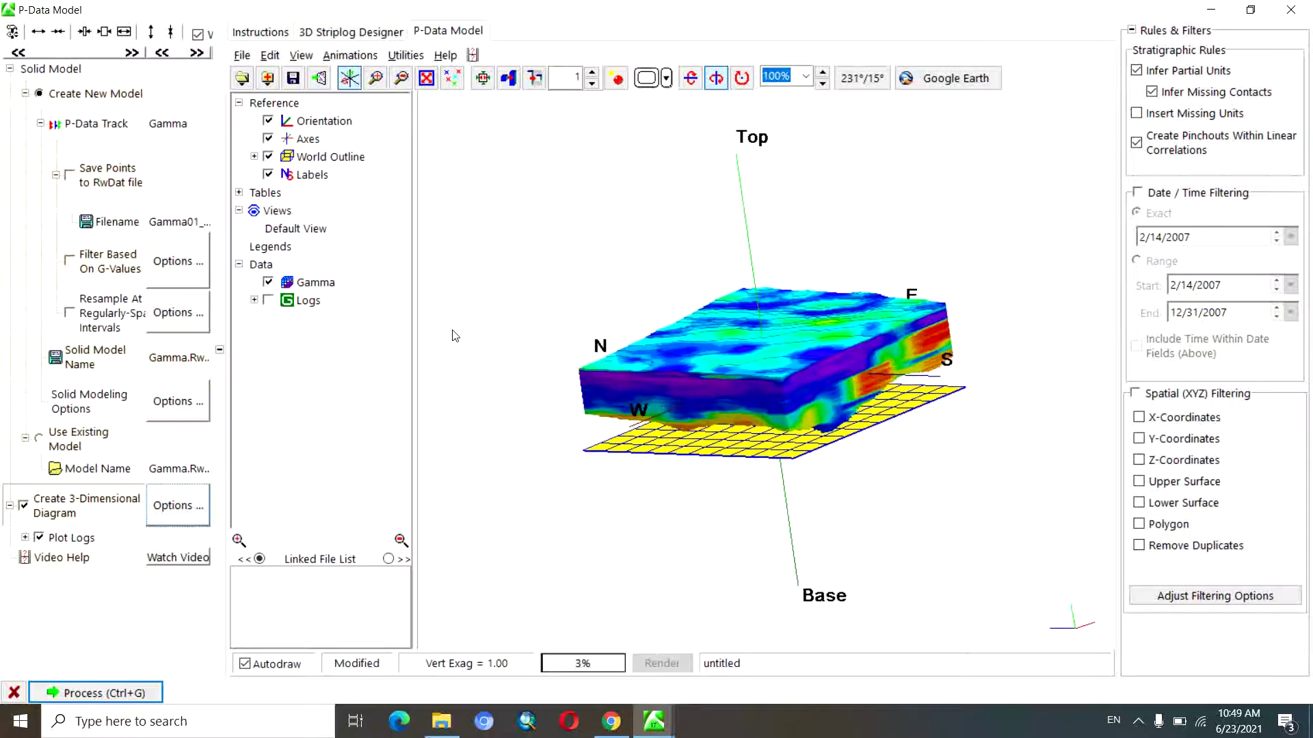
click(622, 388)
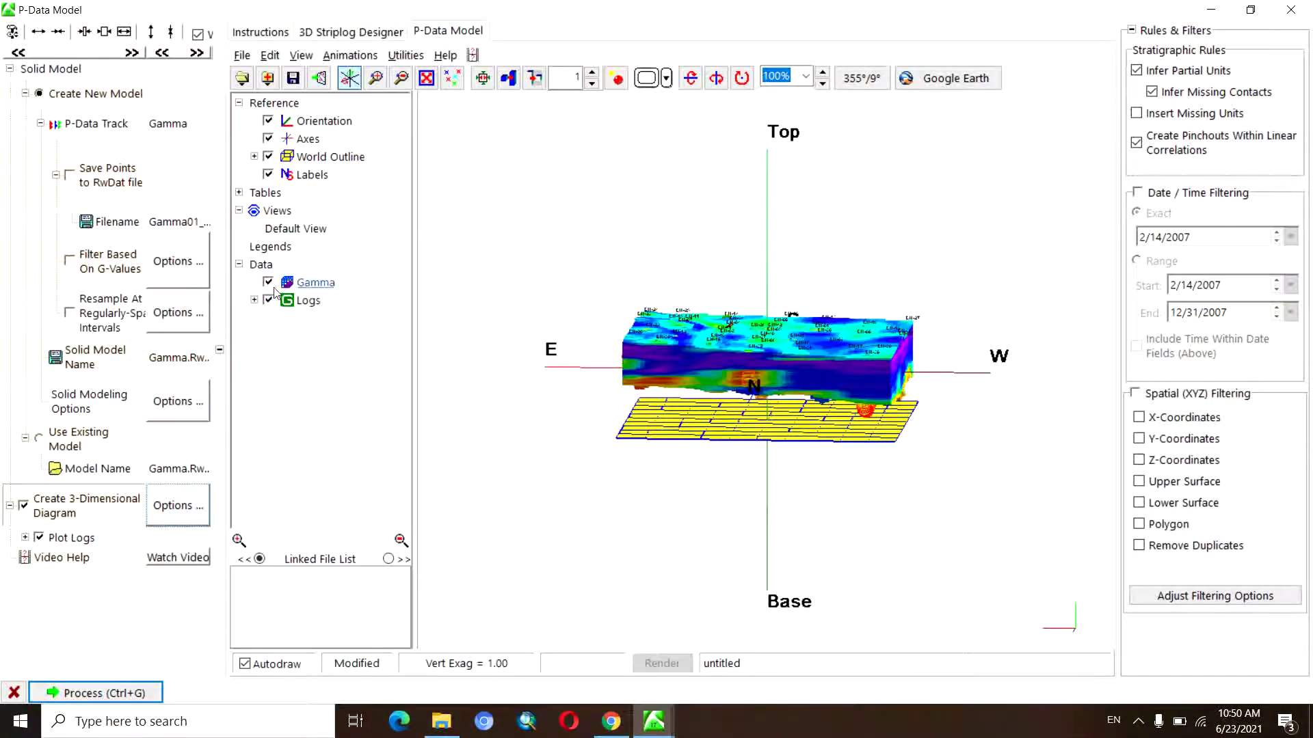
Hide the Gamma solid to examine the borehole logs alone, and display the solid again.
click(268, 283)
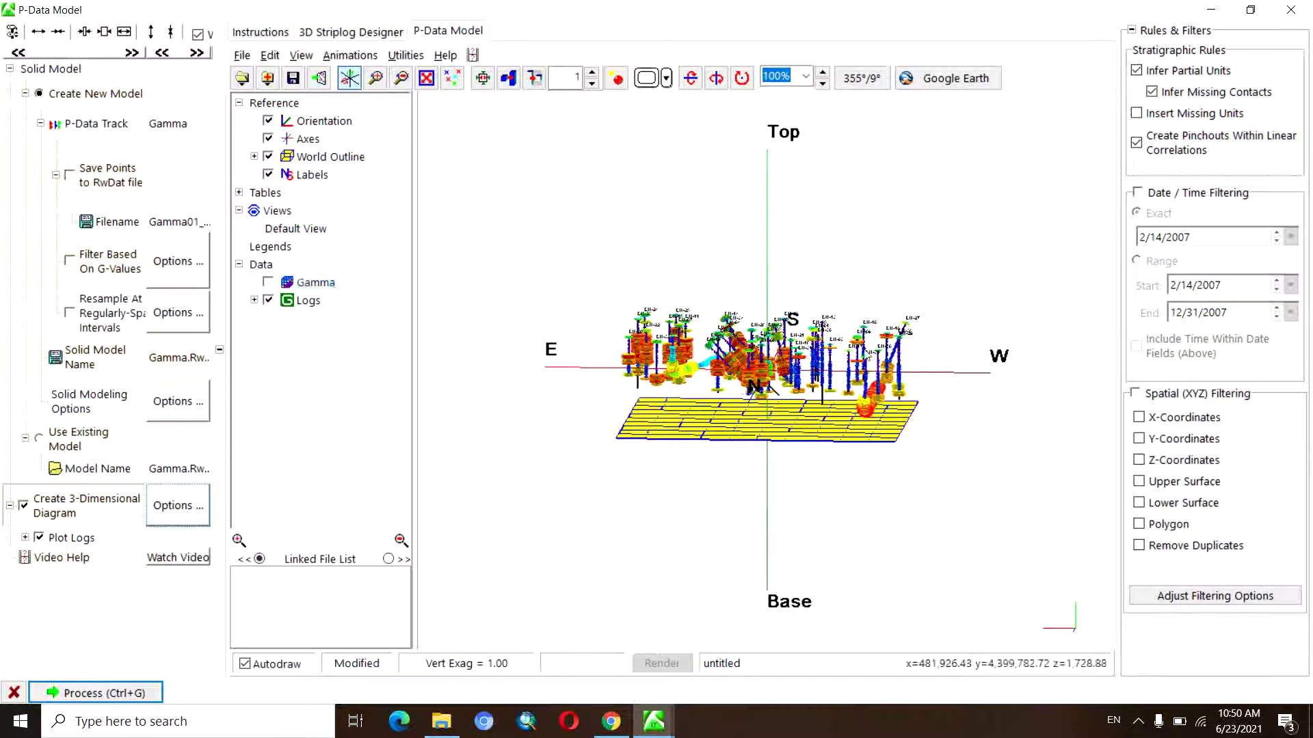
drag(764, 383, 795, 387)
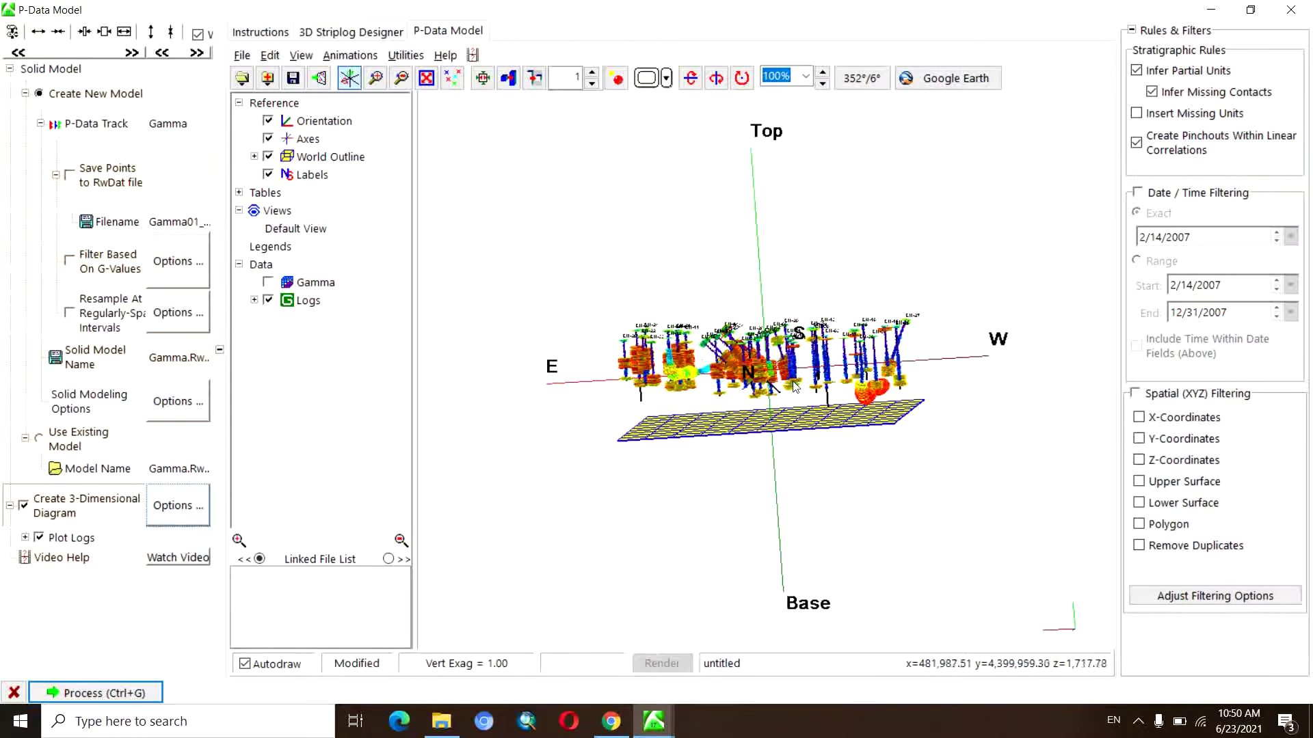
click(270, 283)
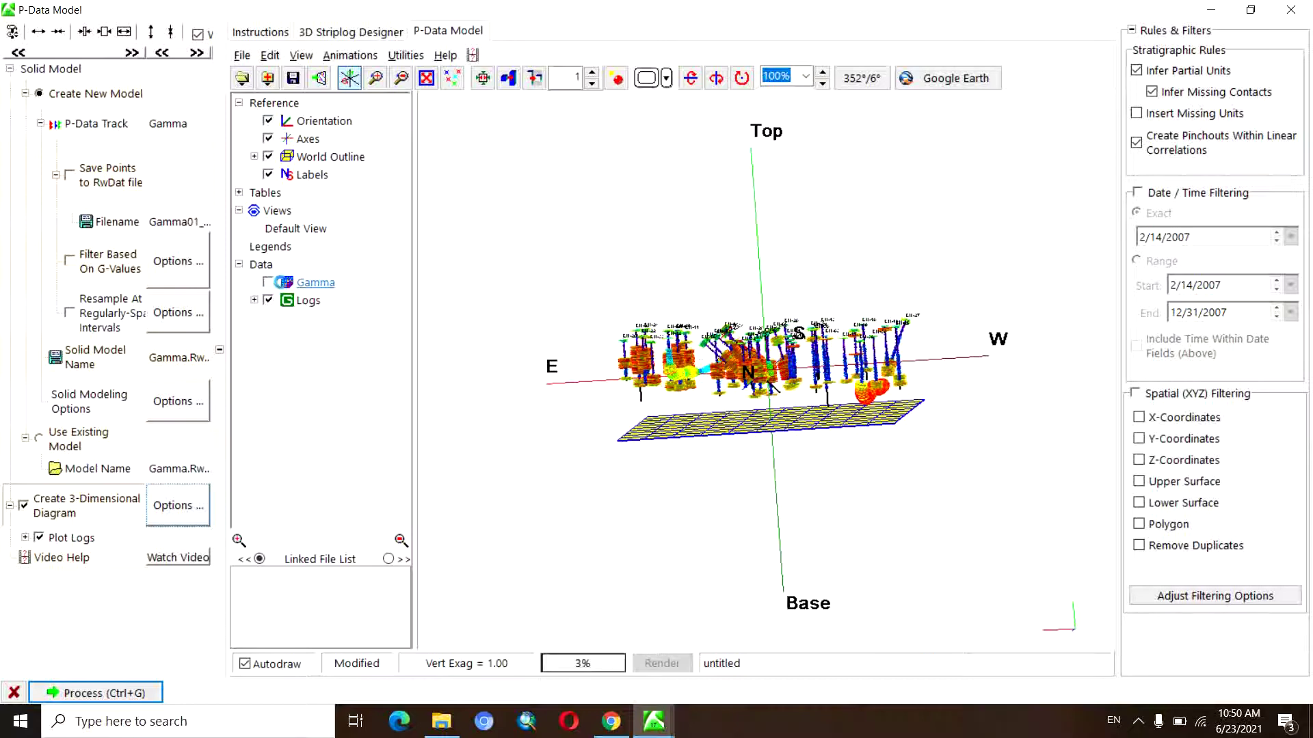
Filter the Gamma solid with a low cutoff of 70, apply it to the 3D view and close the model options.
click(318, 287)
double_click(318, 287)
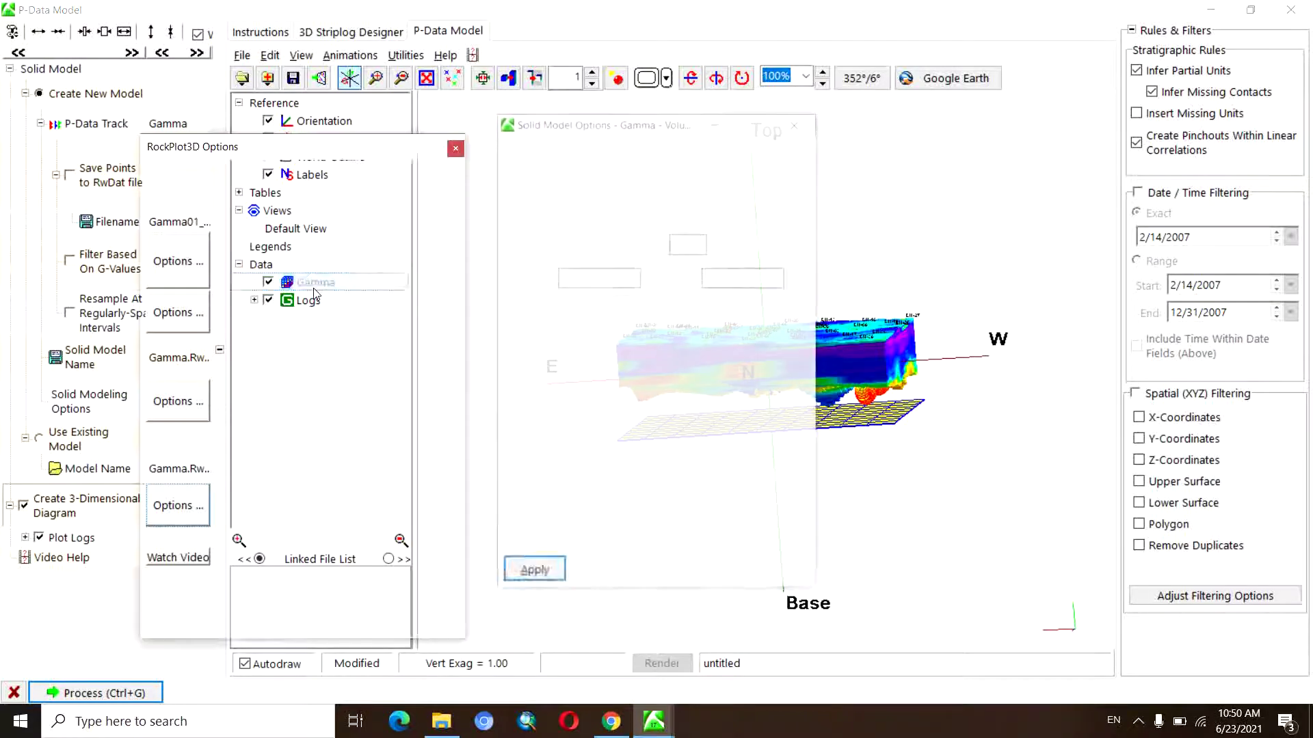
drag(335, 154, 346, 109)
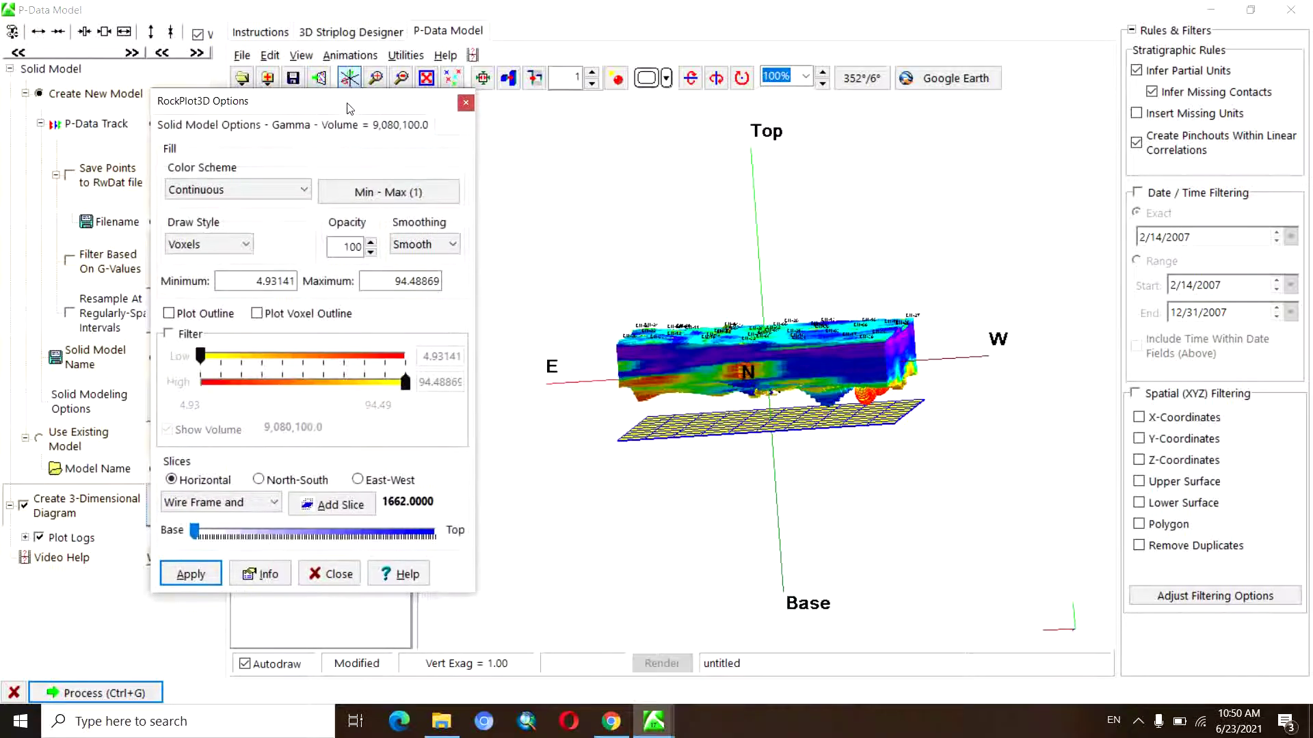
click(170, 335)
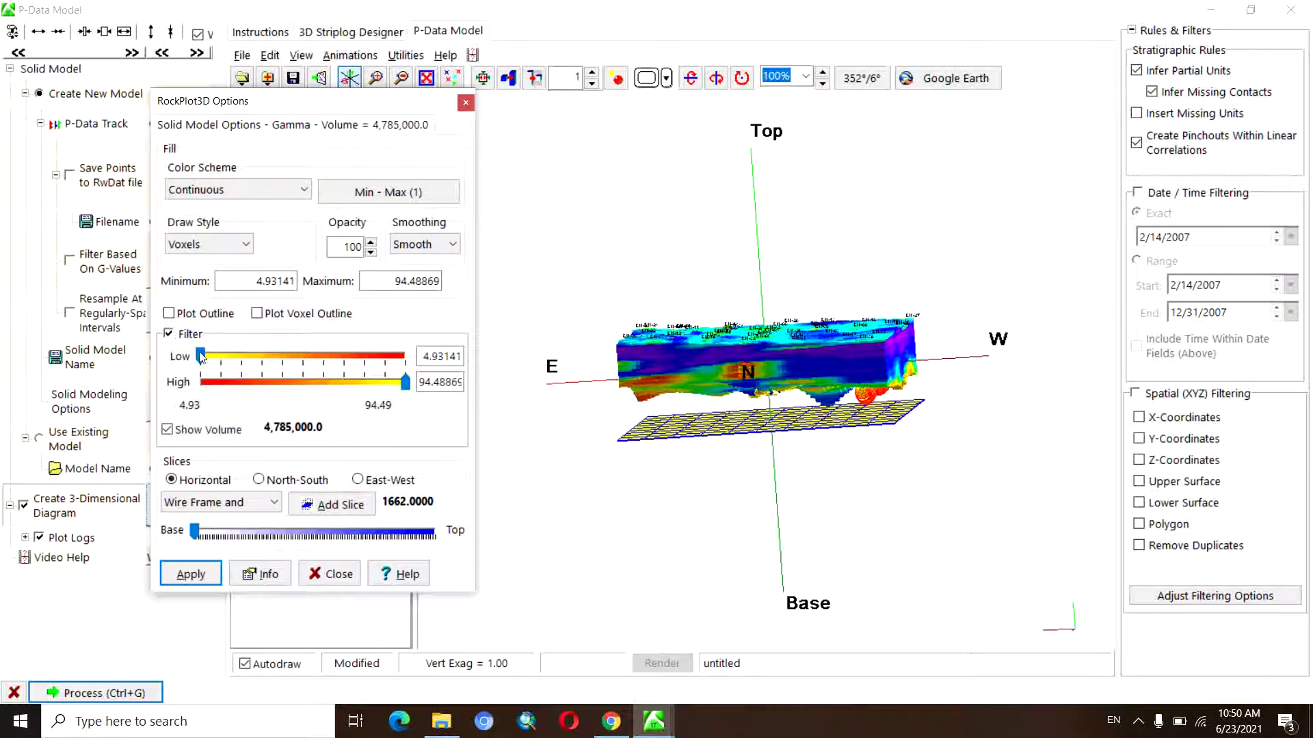
drag(202, 357, 350, 370)
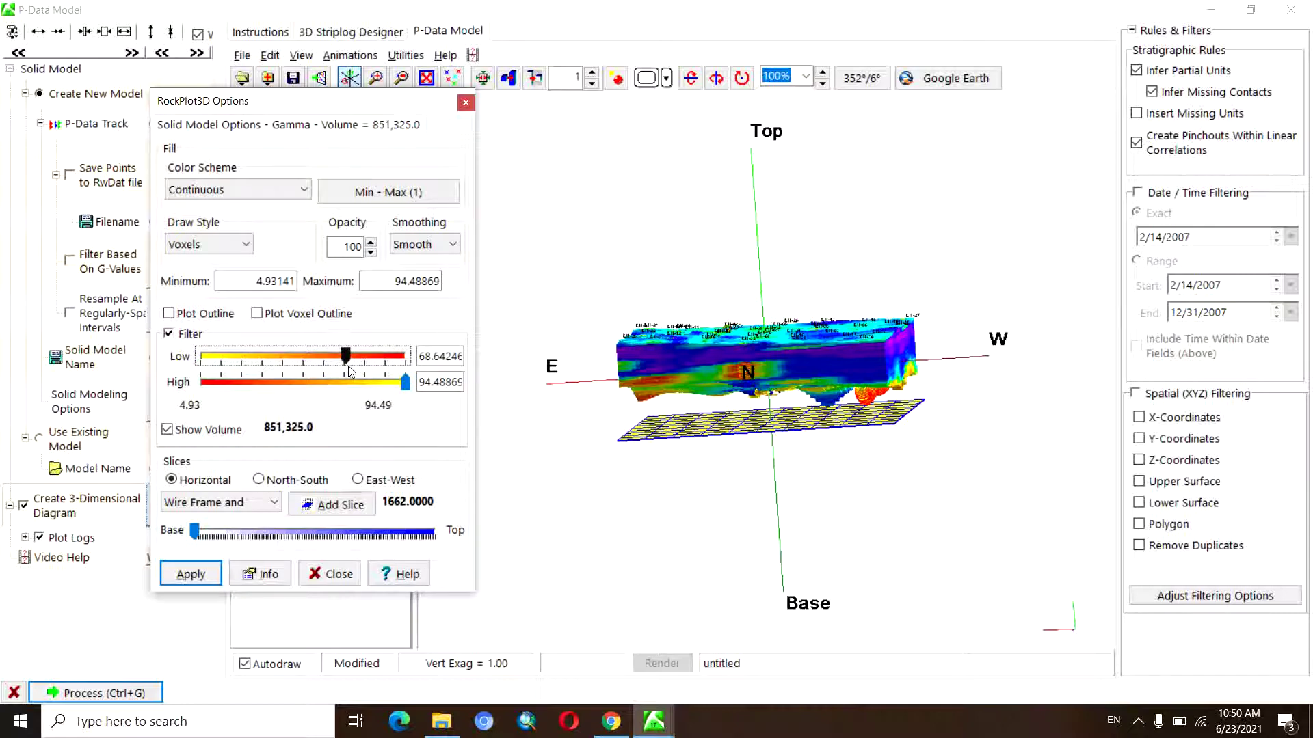
double_click(421, 357)
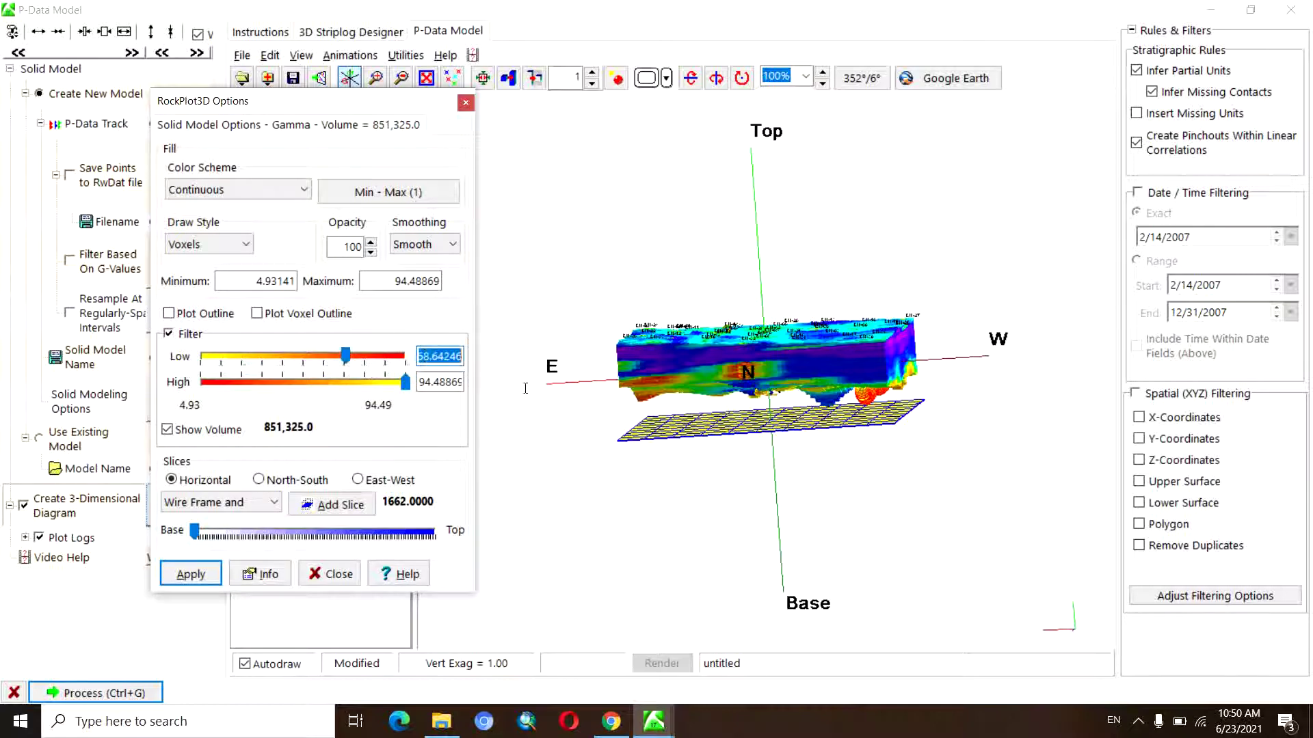
text(70)
key(Return)
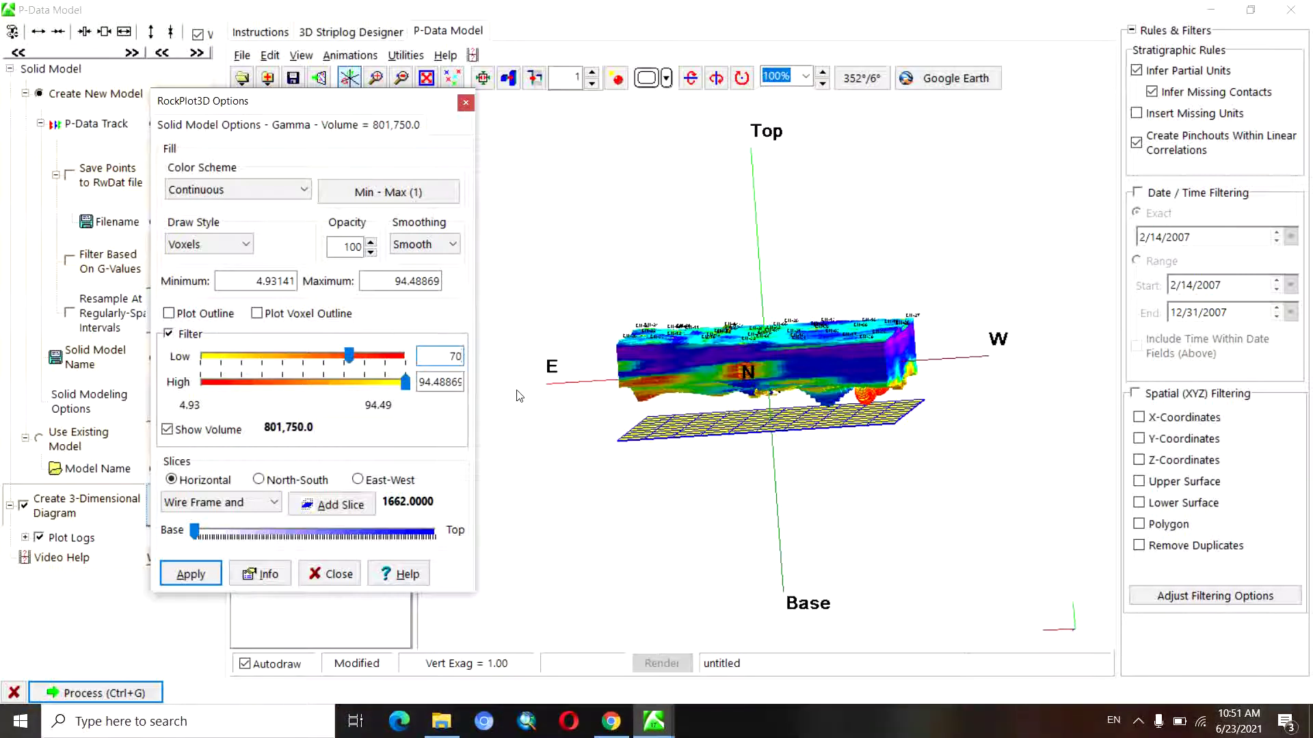
click(200, 579)
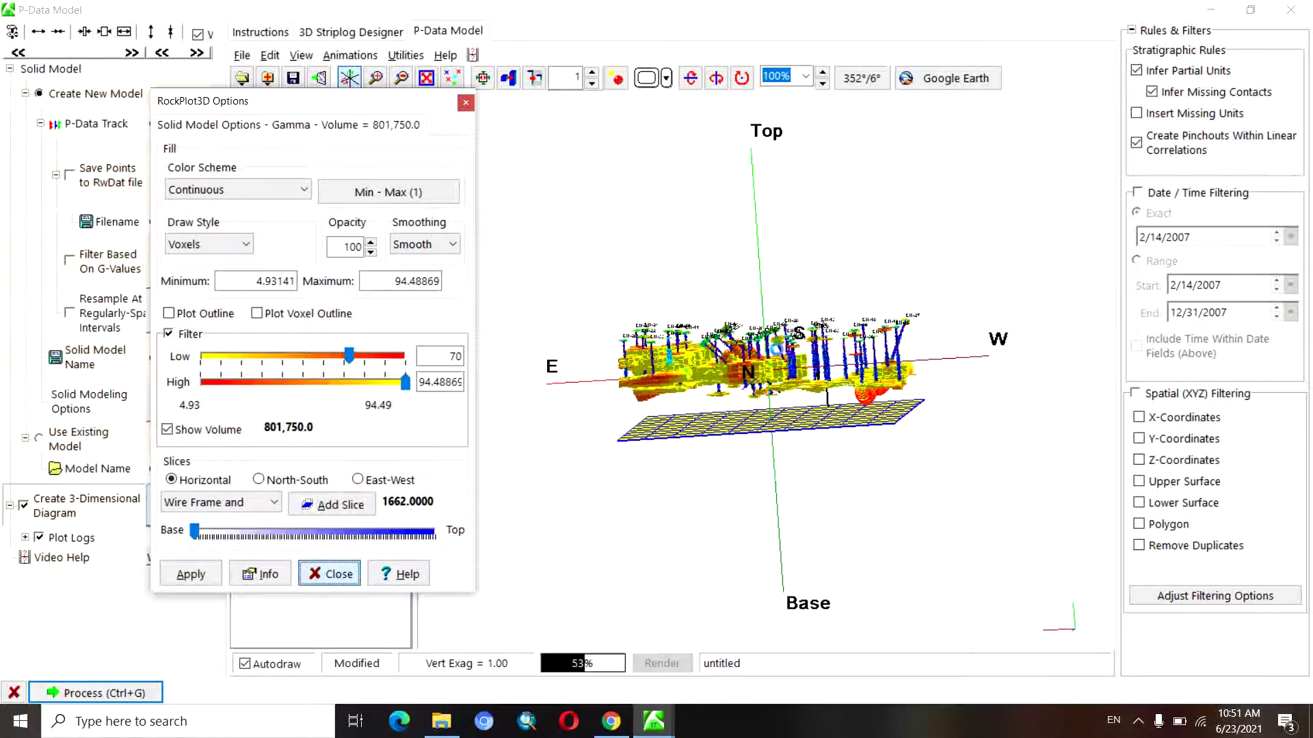
click(330, 574)
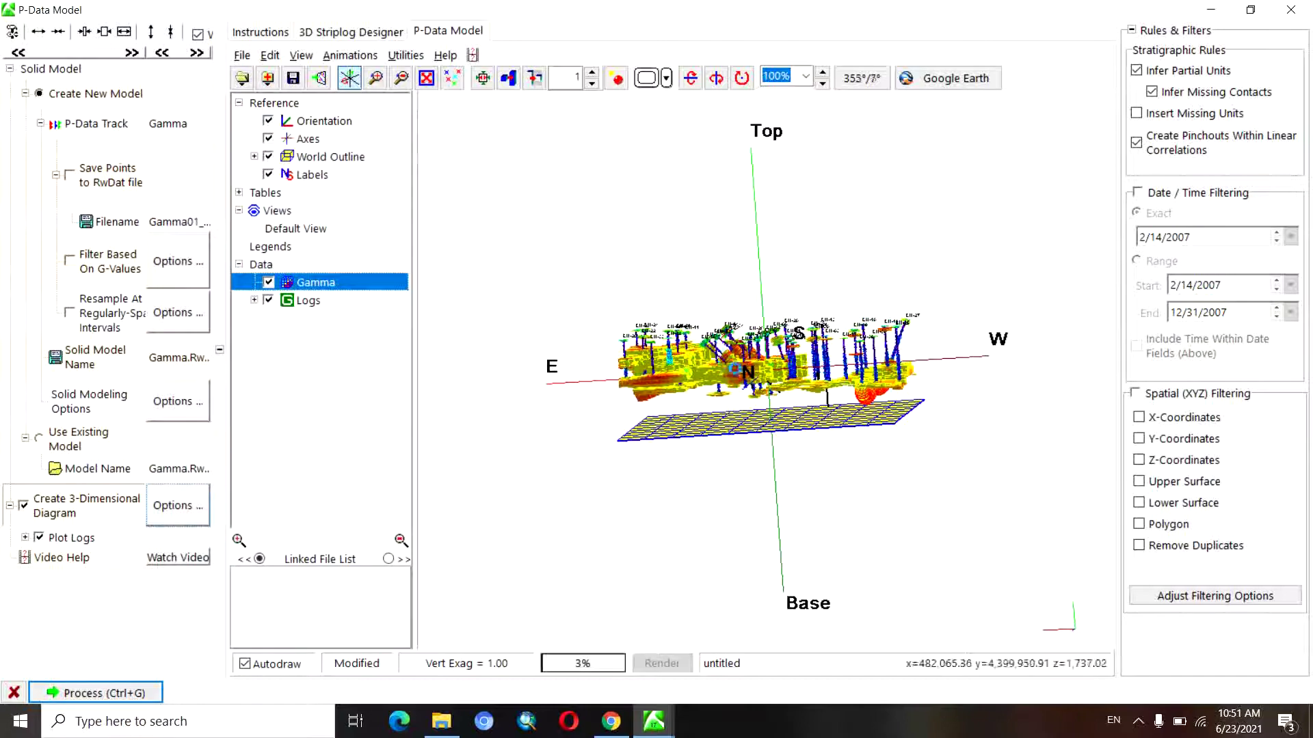
Inspect the filtered Gamma model from several angles and save the view as a RockPlot3D file named Gamma_3D in Rockworks_3.
mouse_move(764, 404)
mouse_down()
mouse_move(750, 408)
mouse_move(707, 364)
mouse_move(760, 382)
mouse_up()
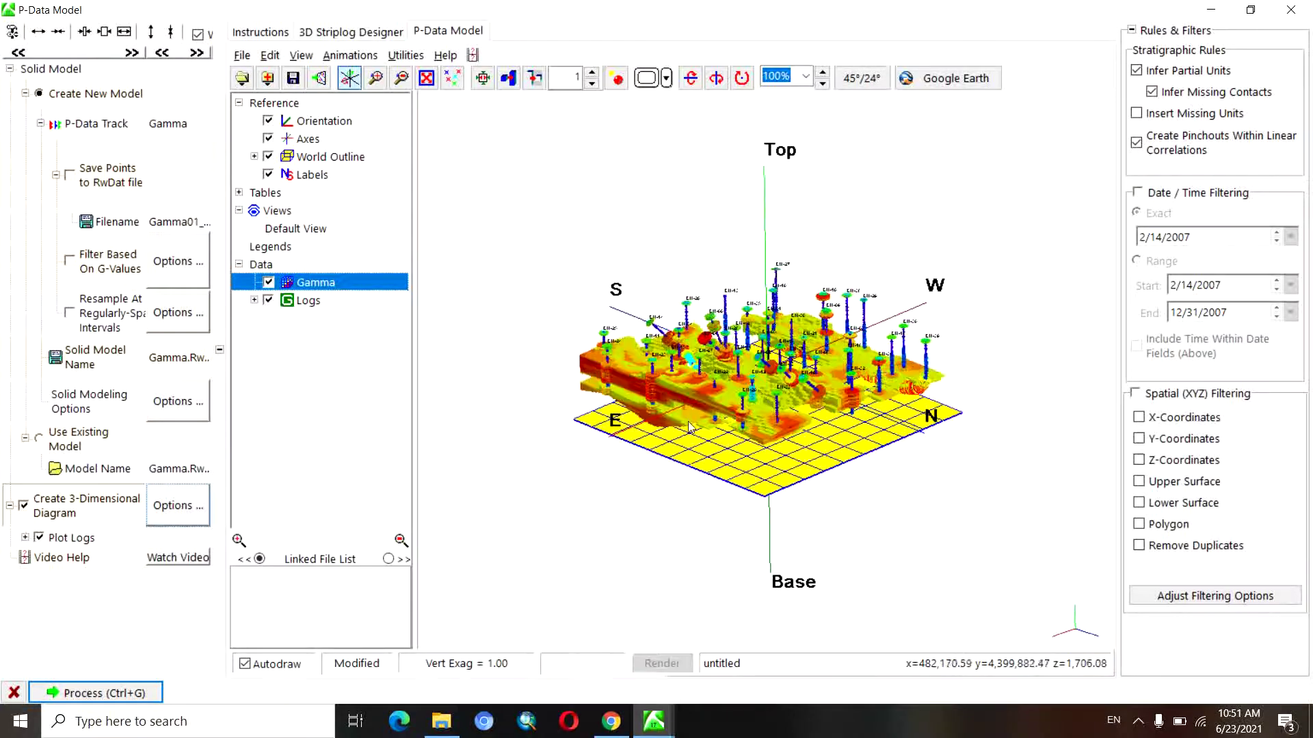
mouse_move(652, 467)
mouse_down()
mouse_move(629, 446)
mouse_move(642, 463)
mouse_up()
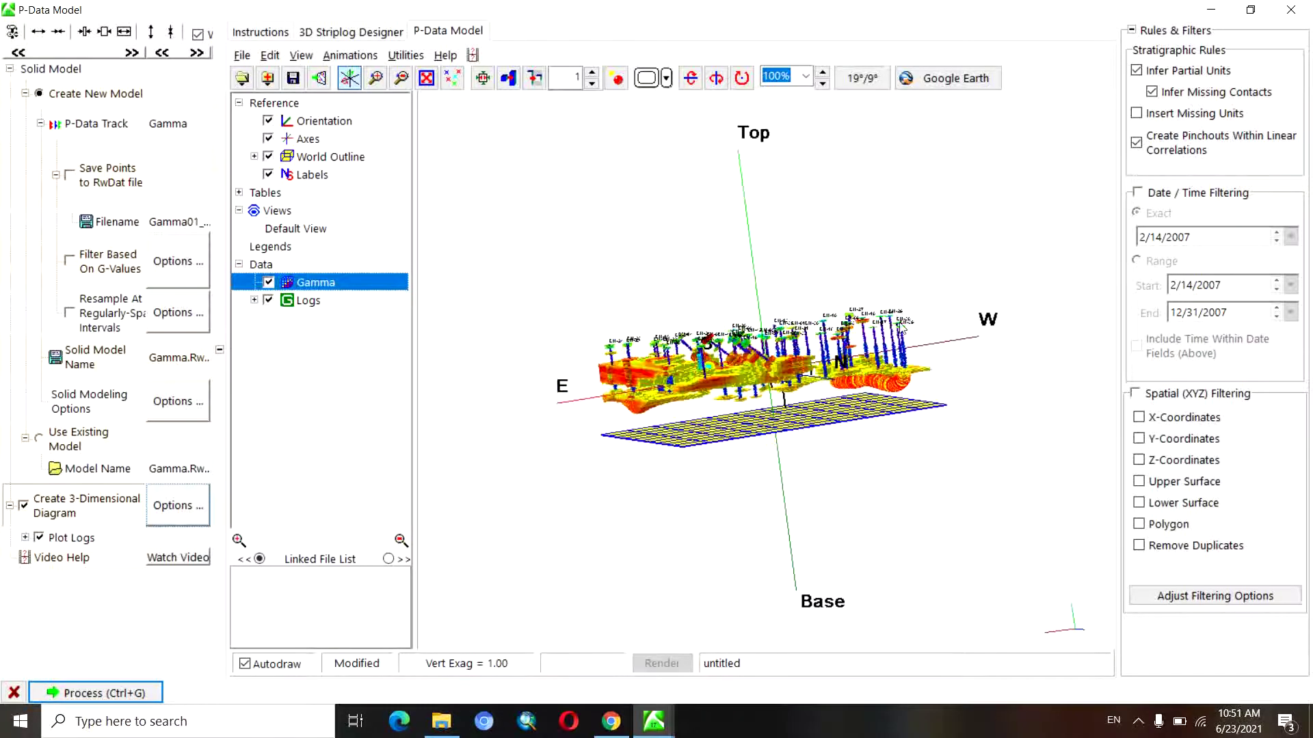
drag(886, 353, 887, 366)
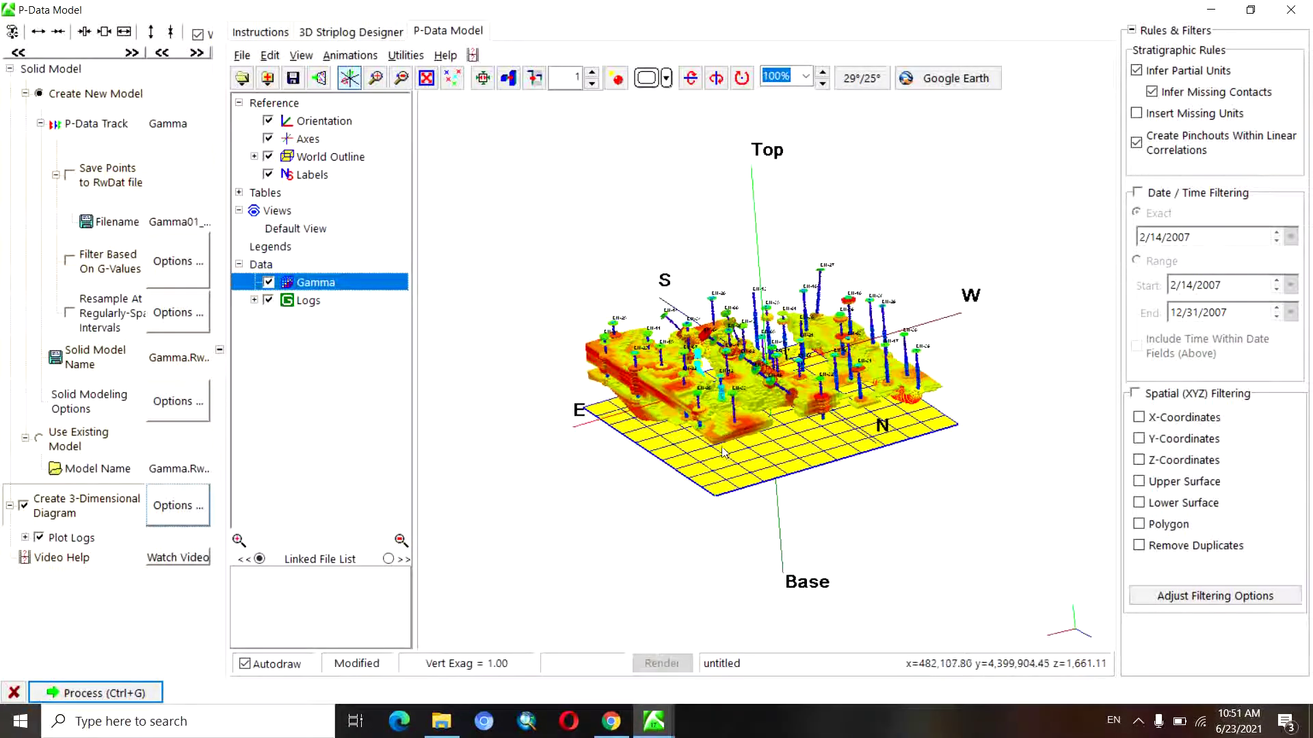
drag(718, 440, 680, 428)
drag(874, 333, 917, 354)
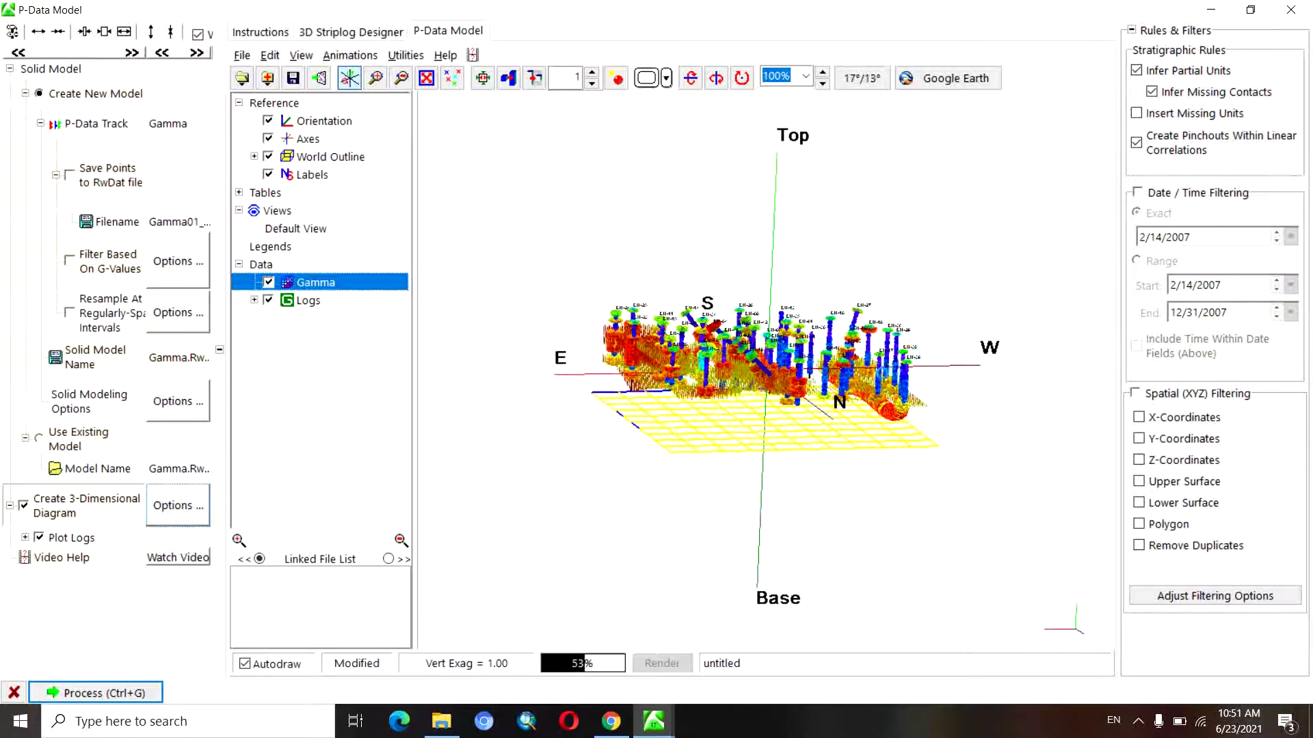
click(241, 54)
click(298, 163)
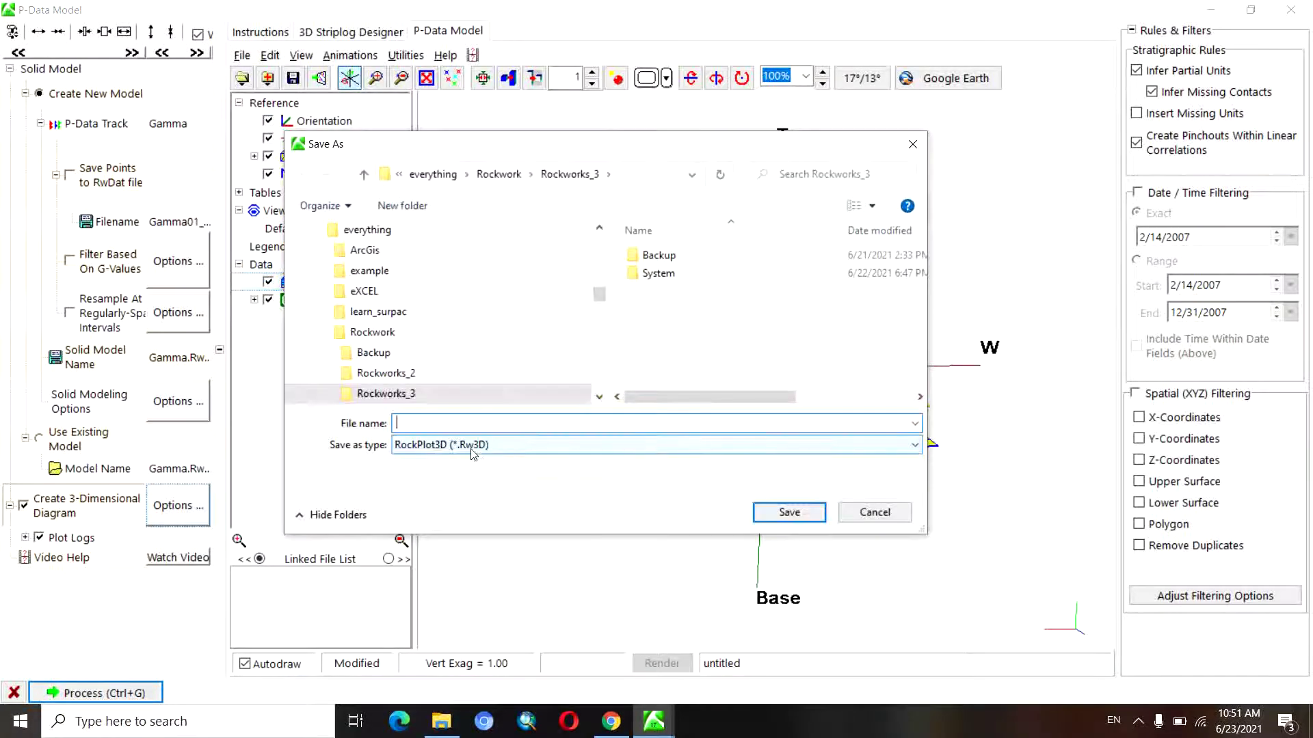
text(Gamma)
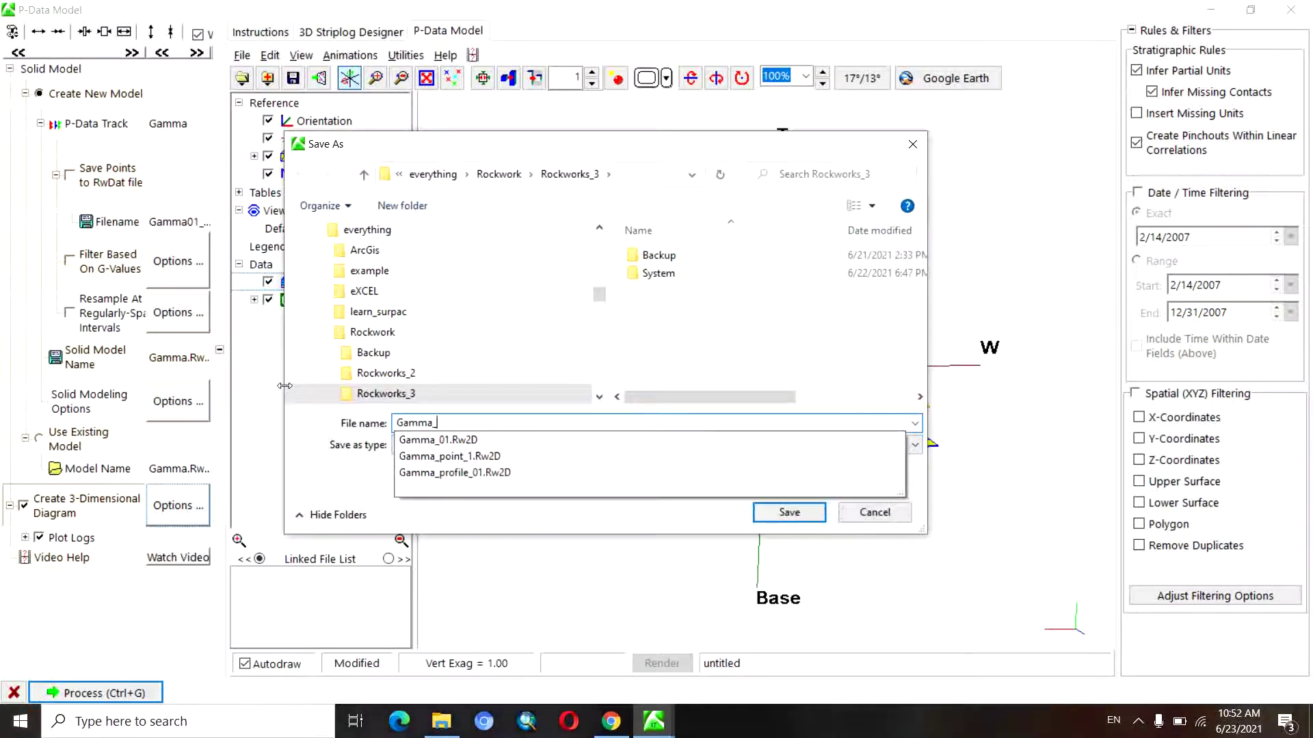
text(_3D)
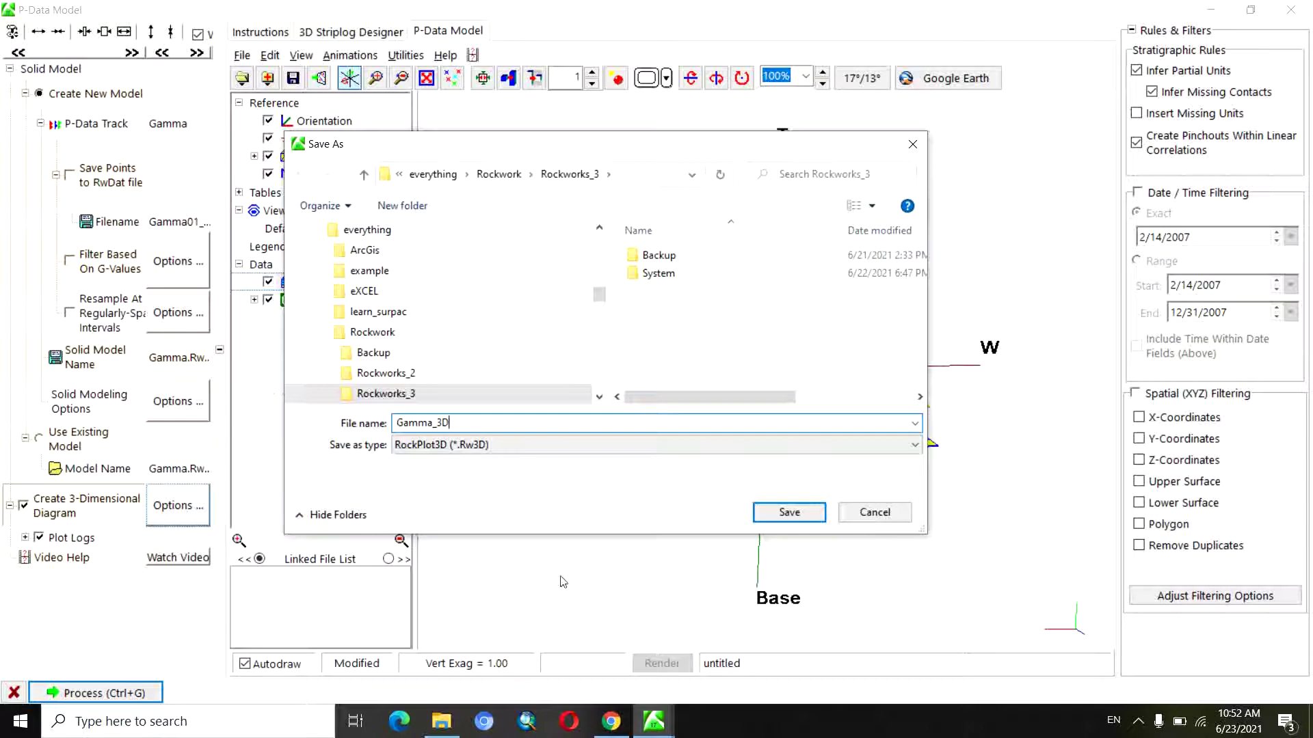
click(786, 514)
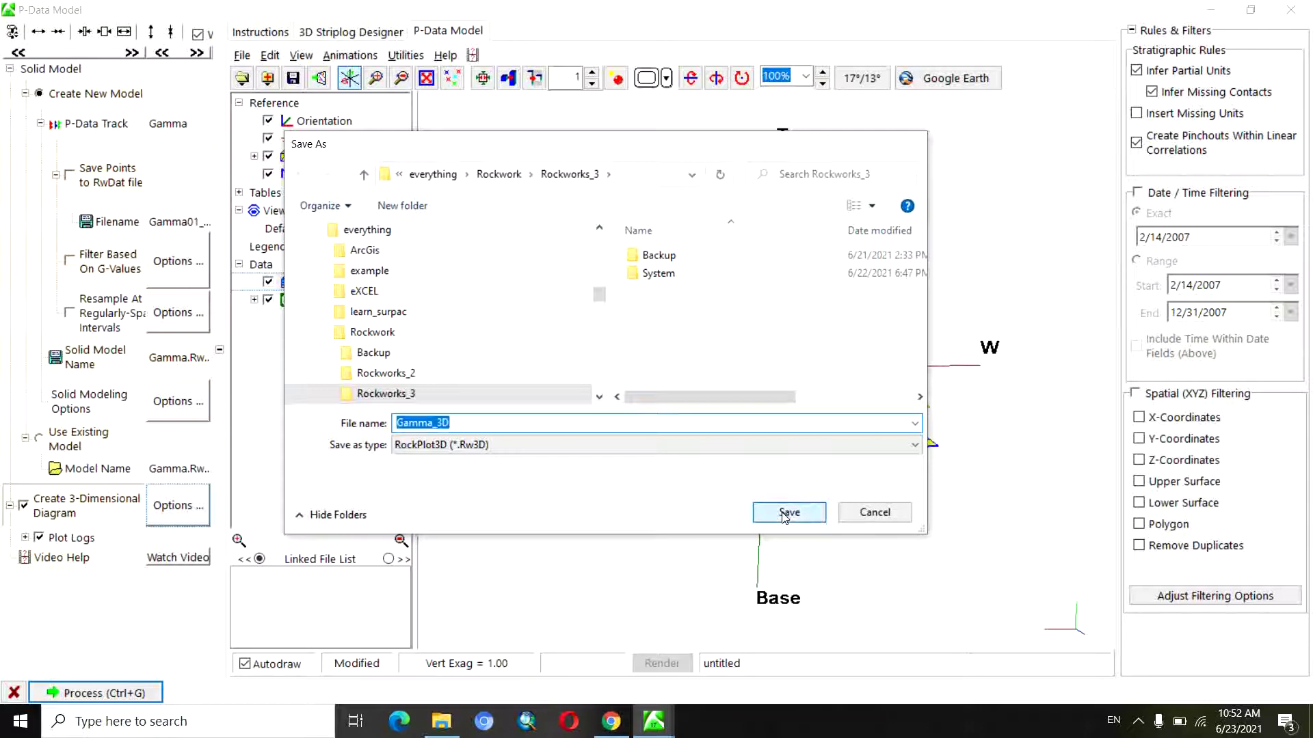